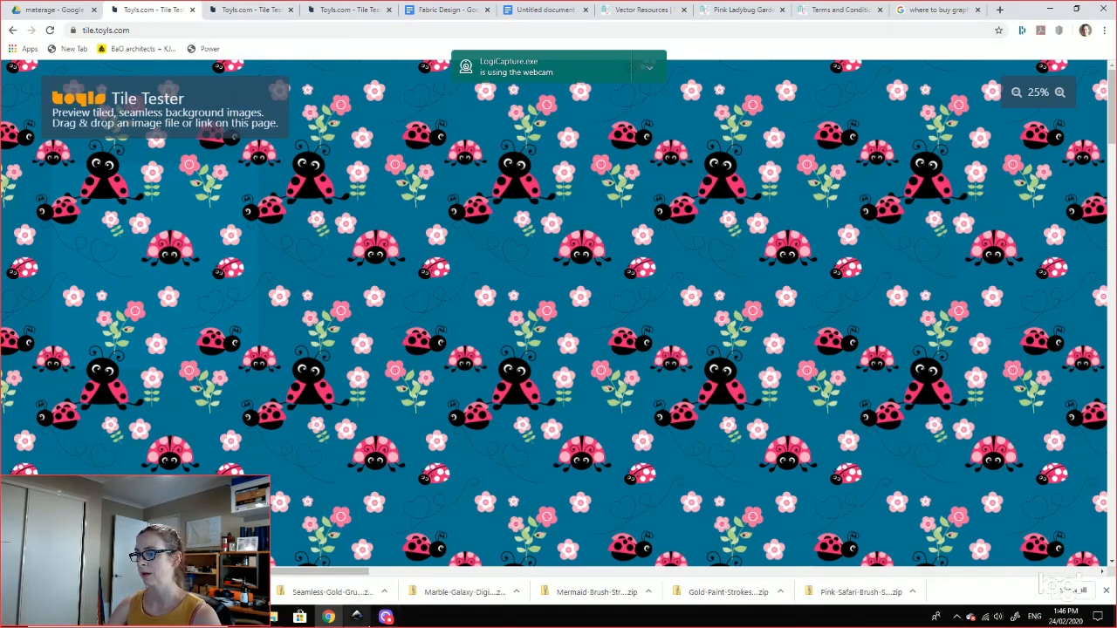
Step: Switch to the 'Untitled document' Google Docs outline and scroll through the fabric-design video topics
click(530, 12)
scroll(511, 297, down, 2)
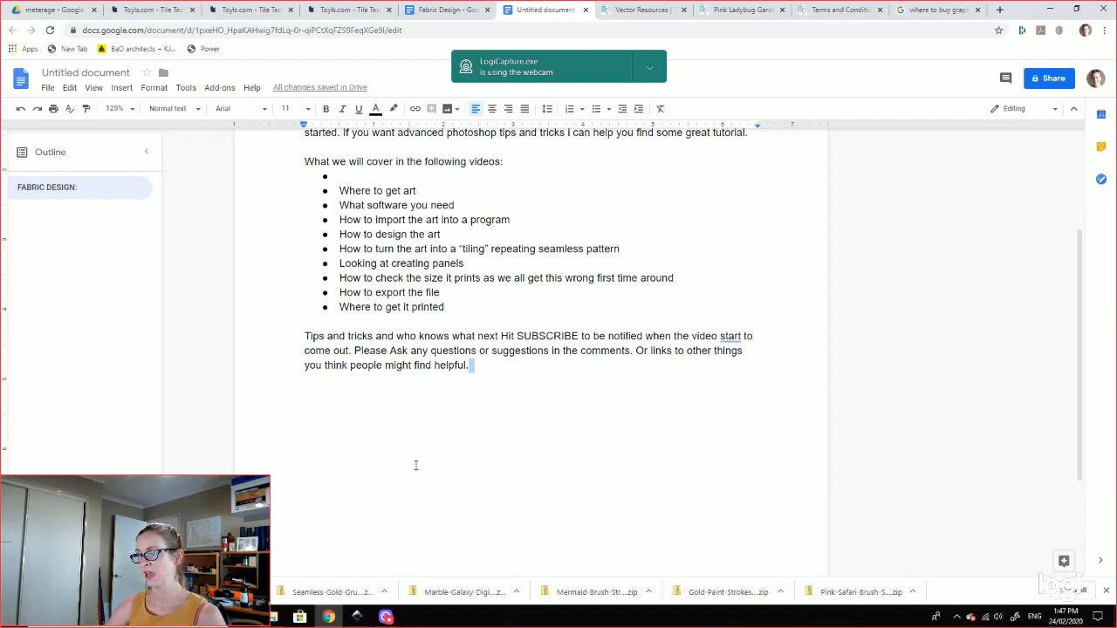
Step: Restore Chrome and show the 'where to buy graphic art' search results
mouse_move(381, 618)
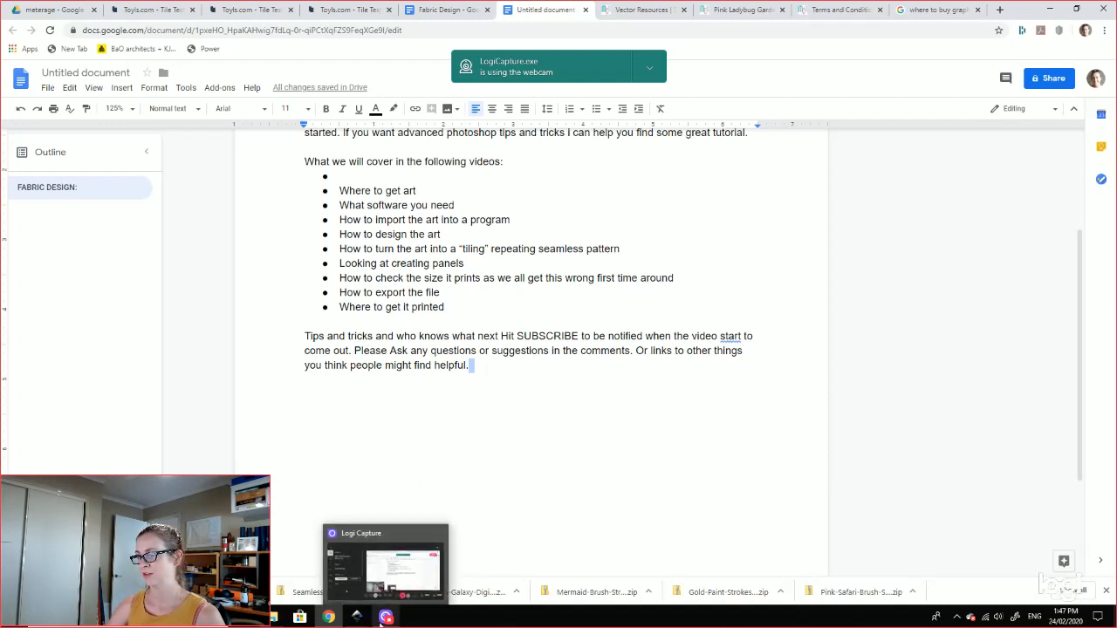
click(329, 618)
click(331, 618)
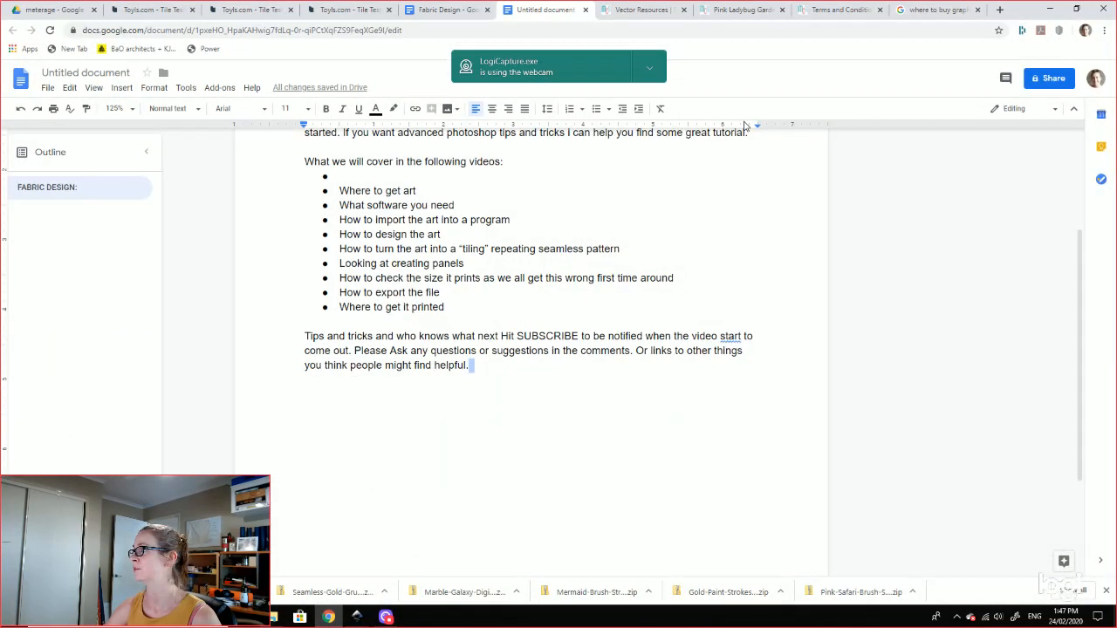
click(923, 11)
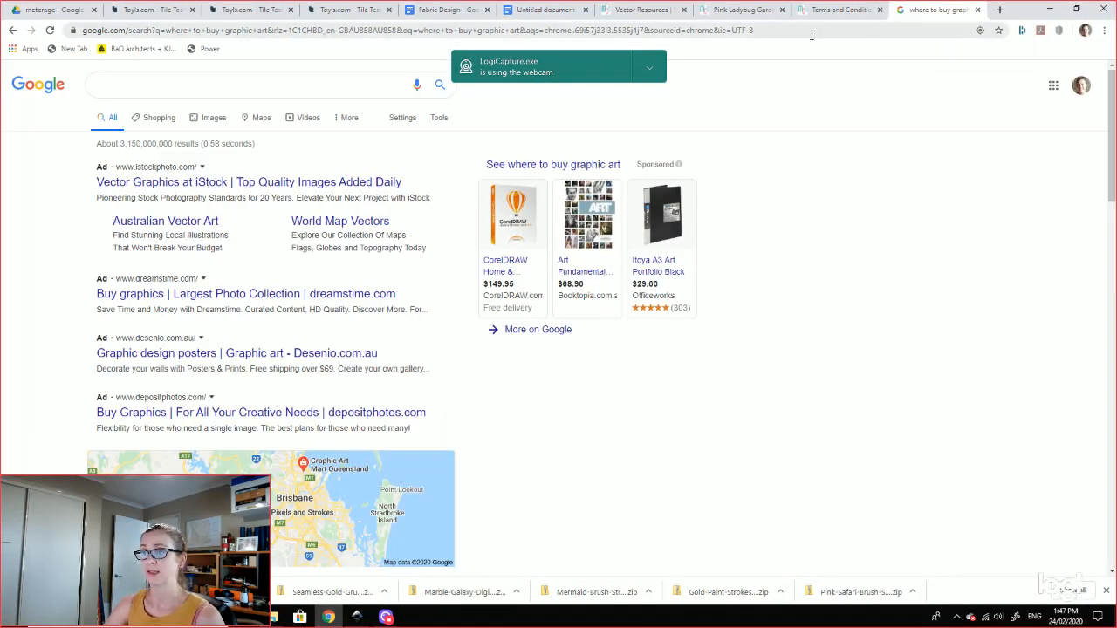
Step: Scroll through the graphic art search results and their stock-image ads
scroll(694, 319, down, 3)
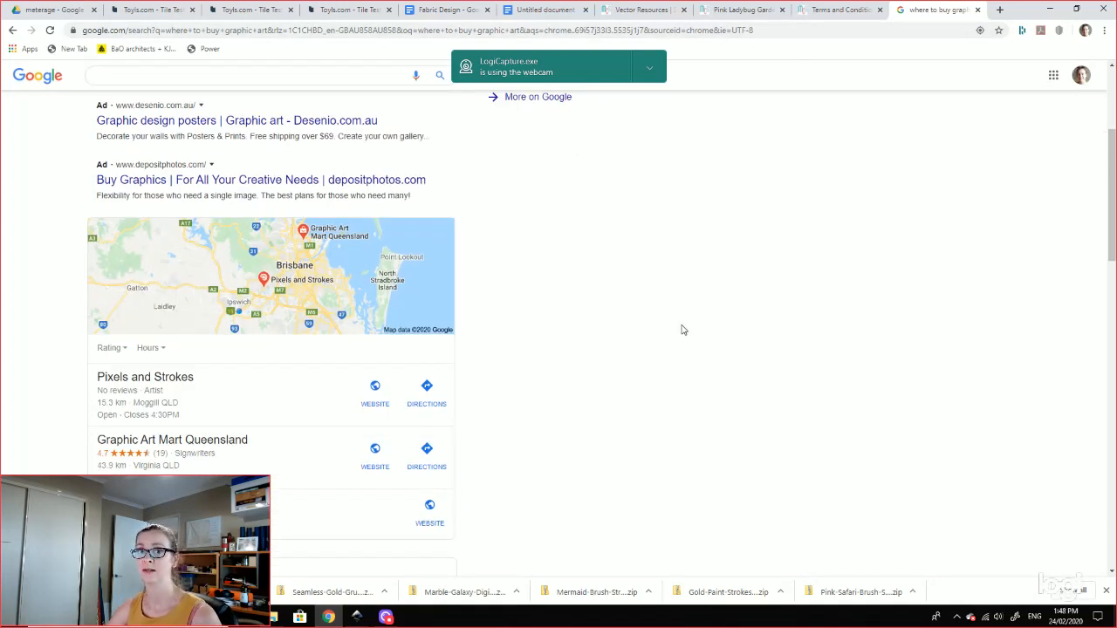
scroll(681, 328, down, 1)
scroll(683, 329, down, 4)
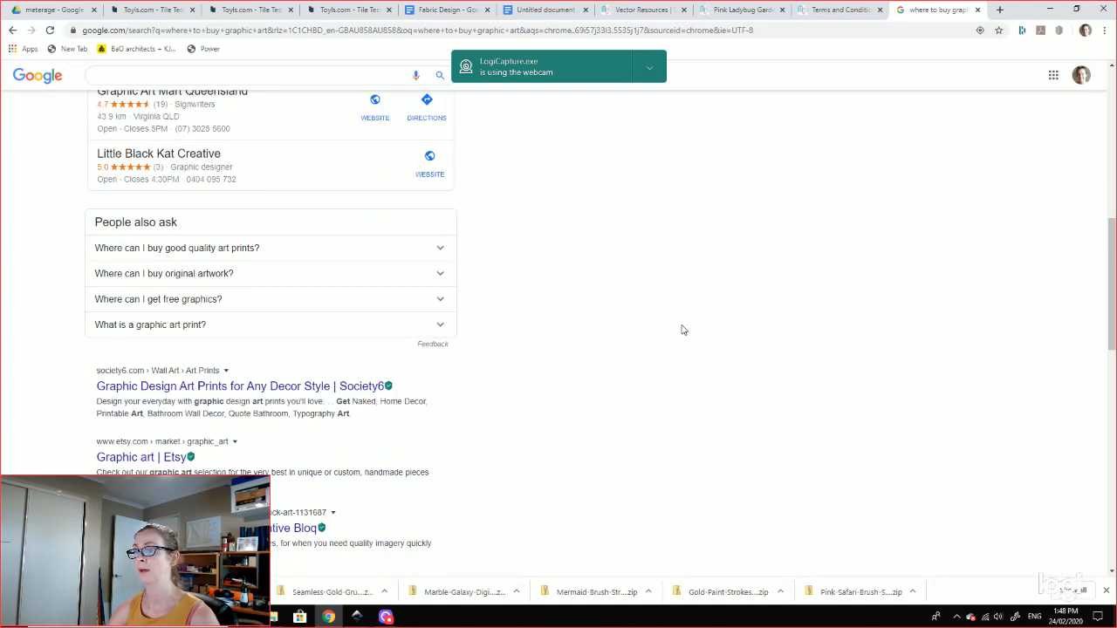
scroll(683, 330, up, 2)
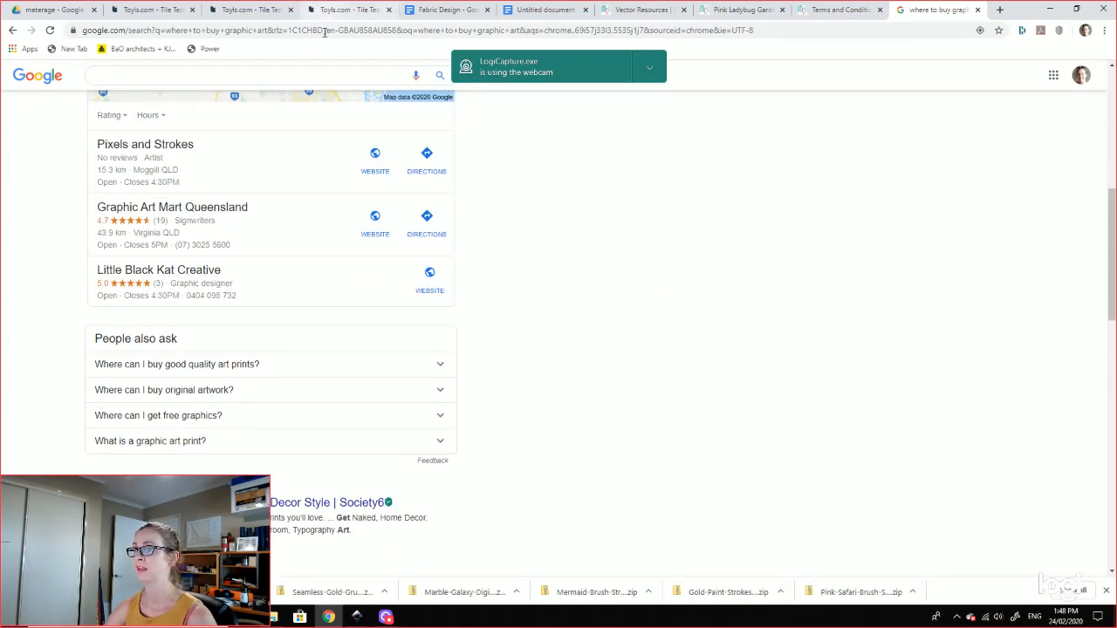
Step: Bring the lady bug test fabric drawing forward in Inkscape and zoom in on the artwork
mouse_move(357, 619)
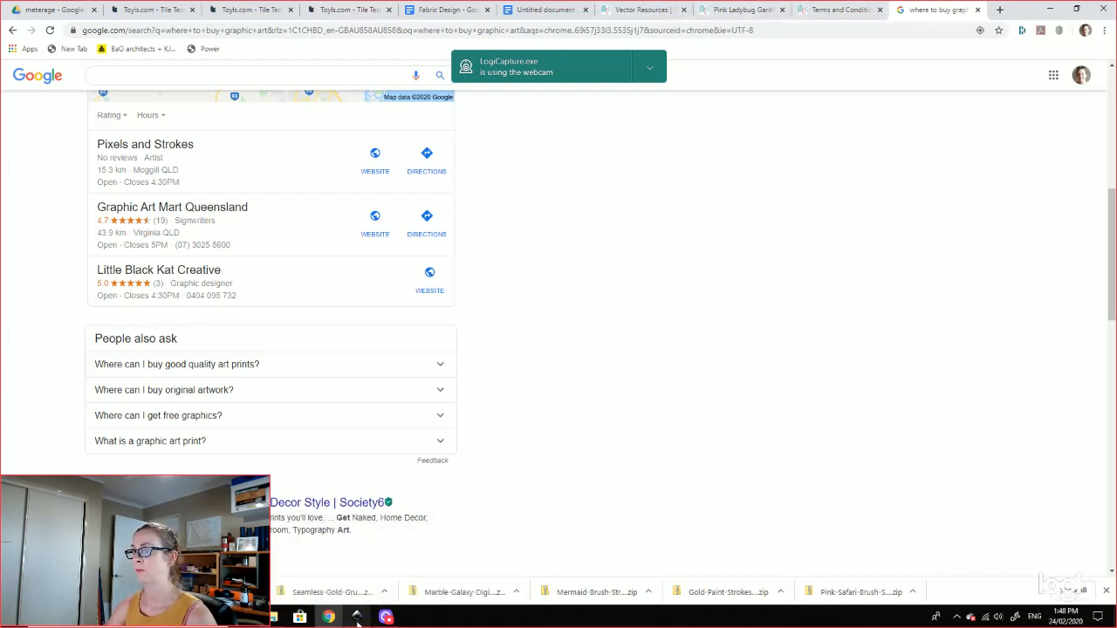
click(462, 593)
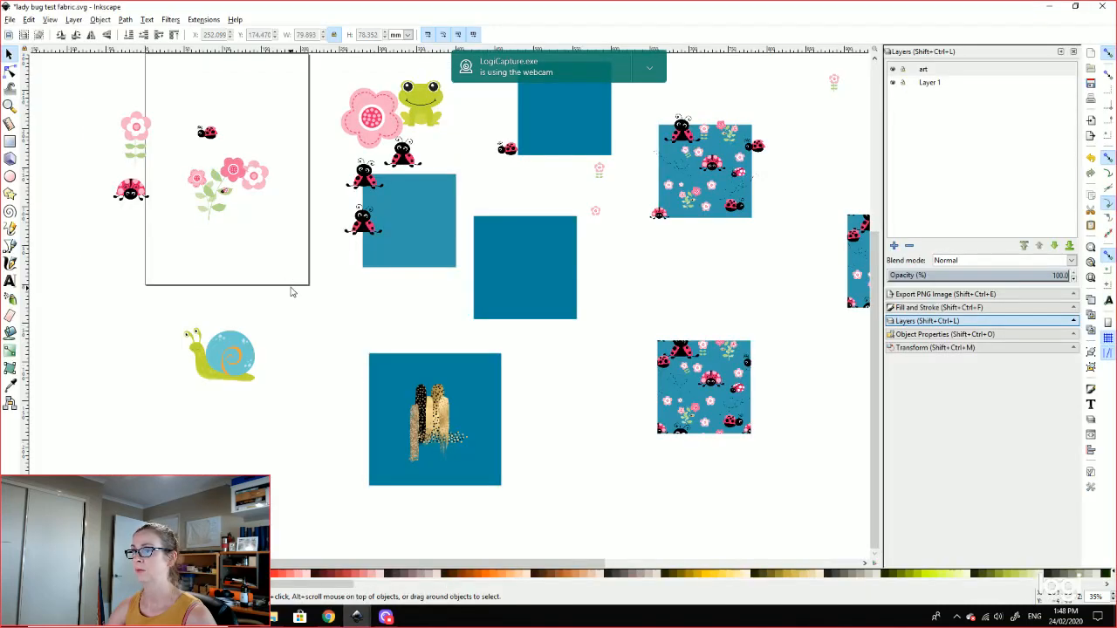
drag(291, 290, 442, 482)
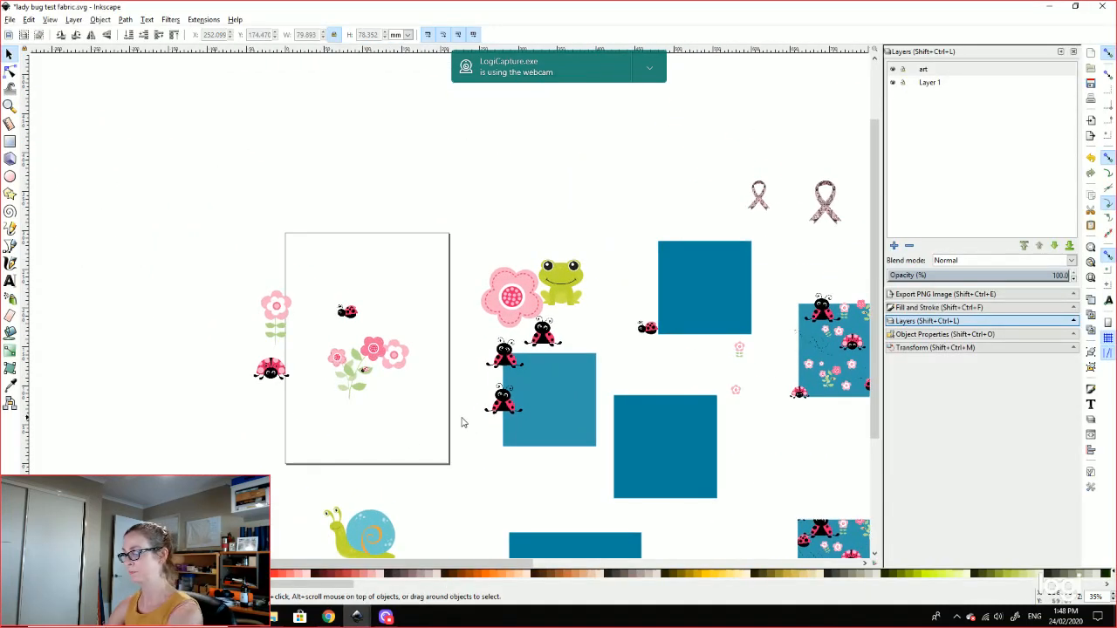
key(plus)
key(plus)
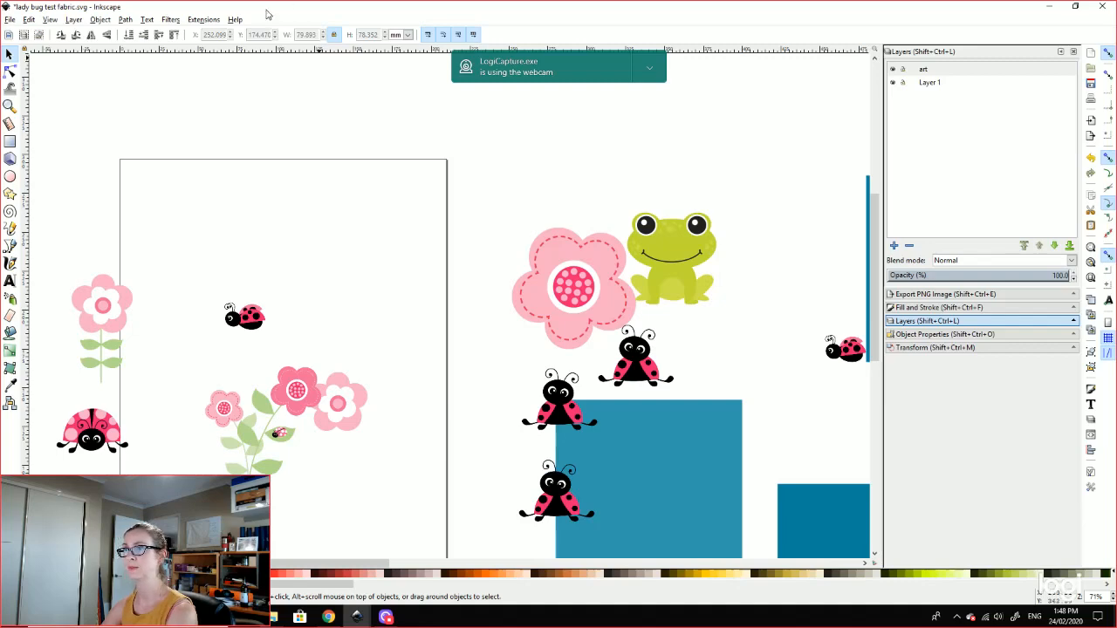
Step: Back in Chrome, check the tiled ladybug preview, then open MyClipArtStore's Terms and Conditions page
click(329, 618)
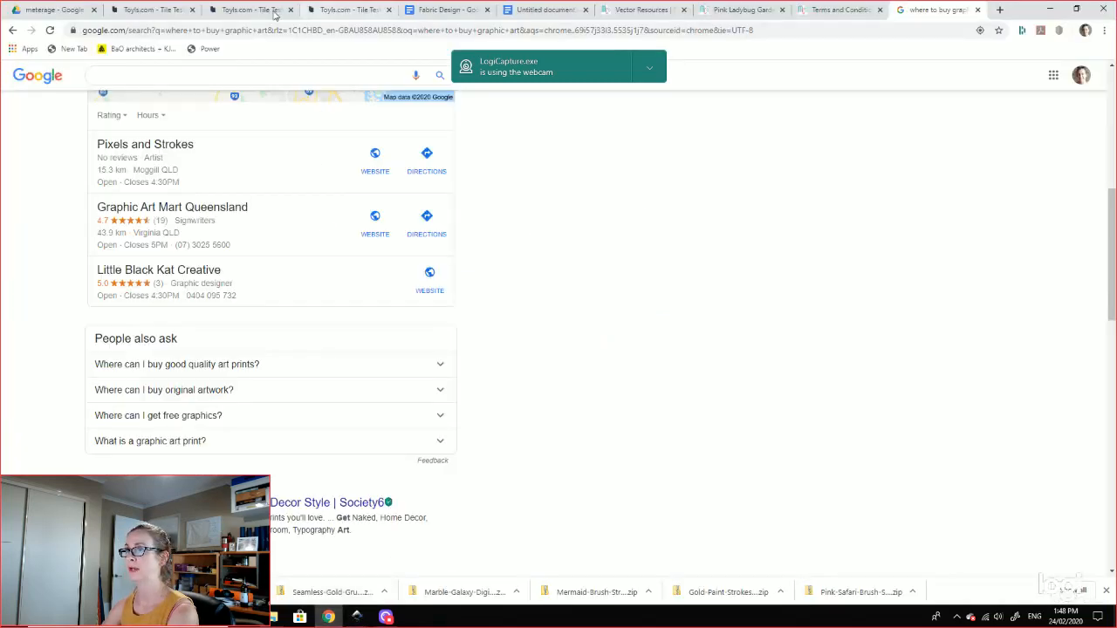
click(142, 11)
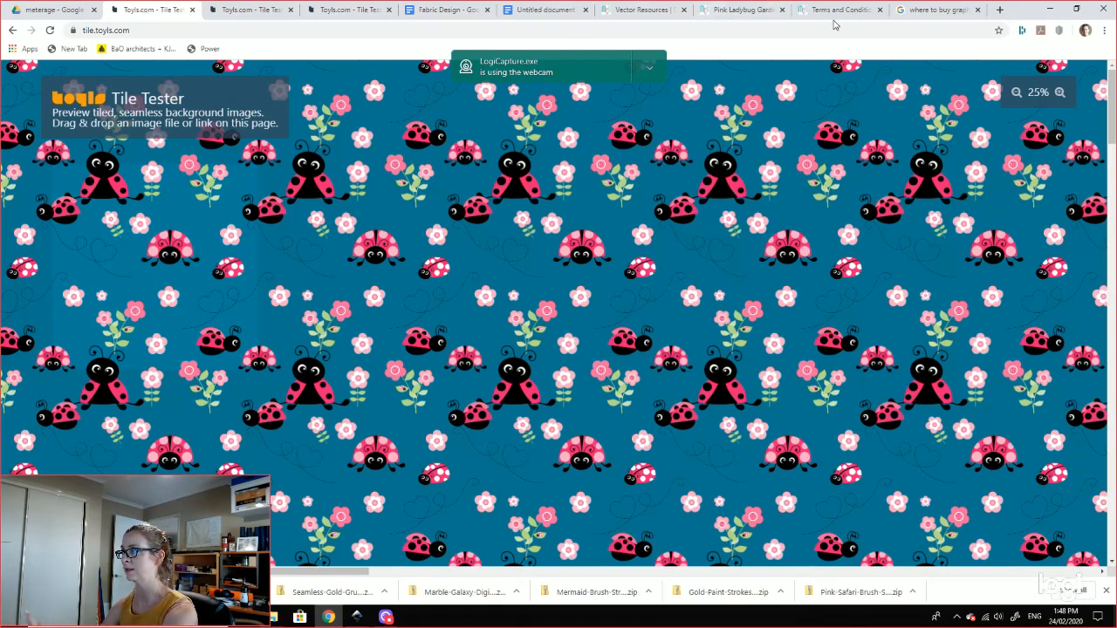
click(932, 10)
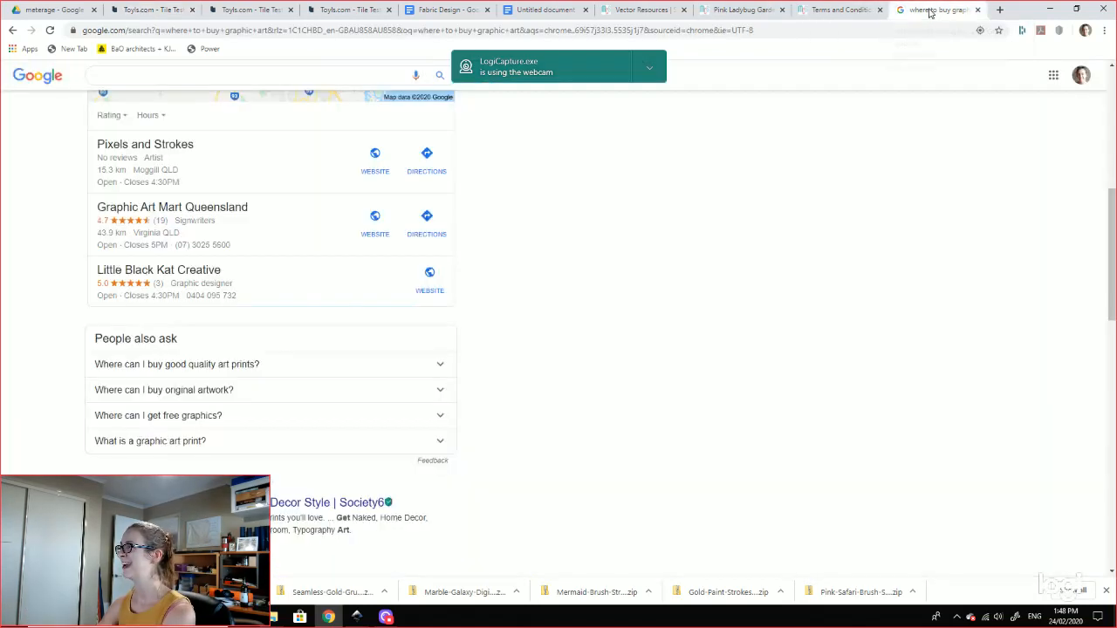
click(805, 17)
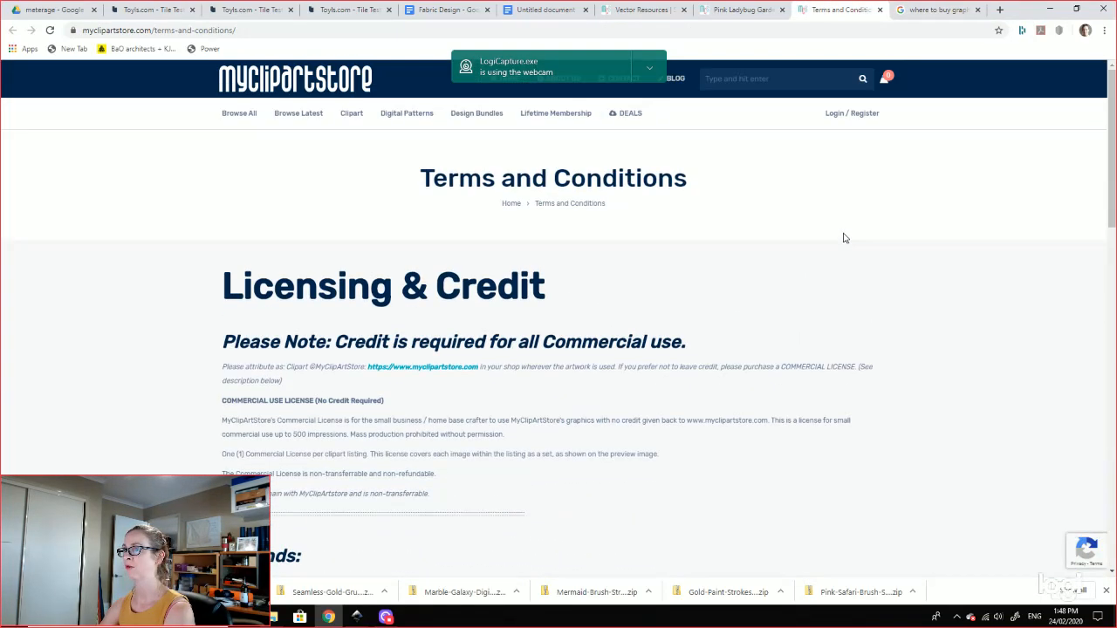
Step: Open MyClipArtStore's product listing and scroll through the 368 clipart products sorted by popularity
click(731, 10)
click(635, 14)
scroll(628, 285, up, 10)
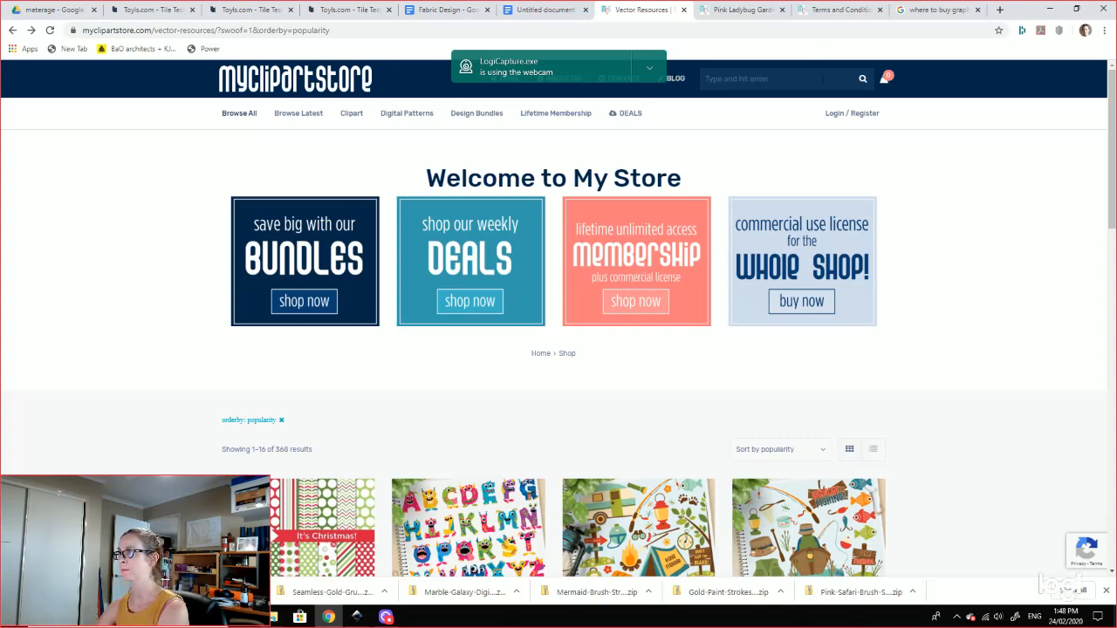
scroll(837, 314, down, 3)
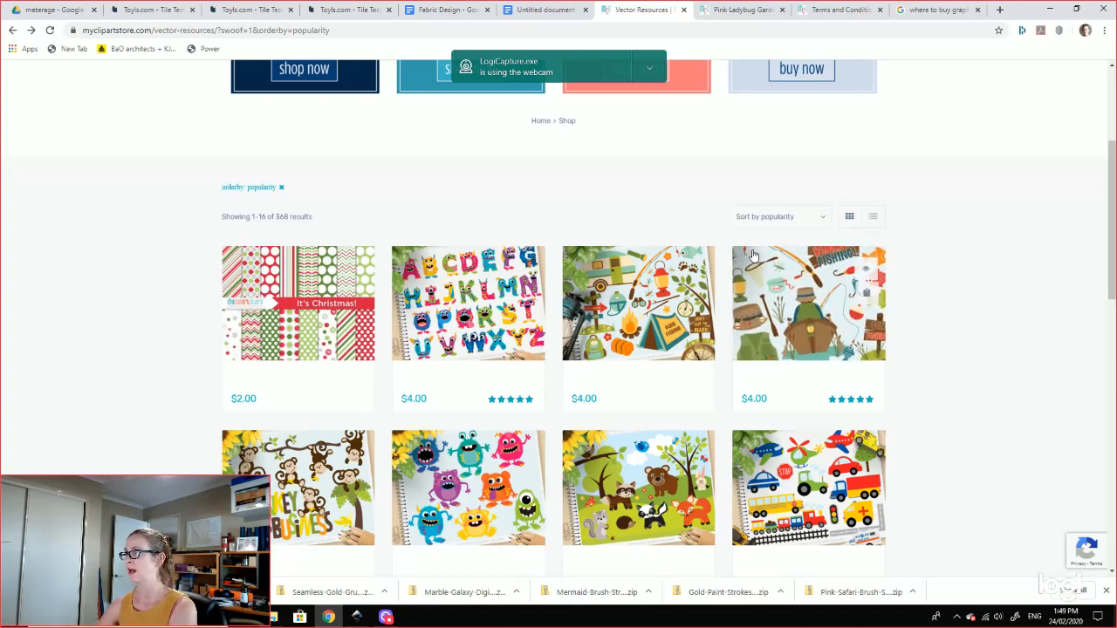
mouse_move(659, 276)
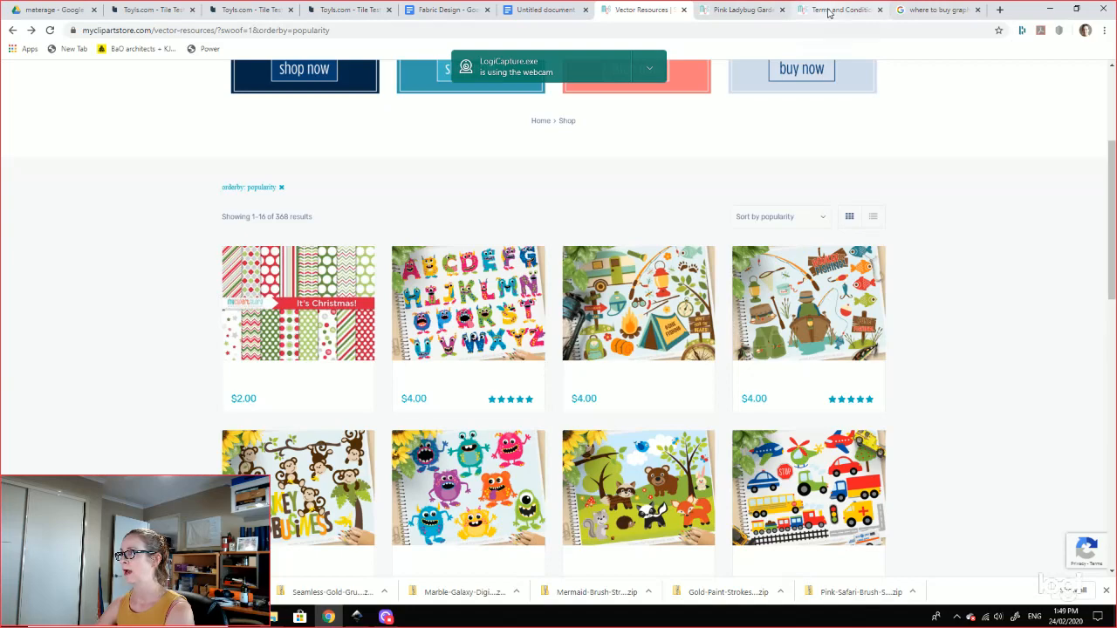
scroll(590, 384, down, 3)
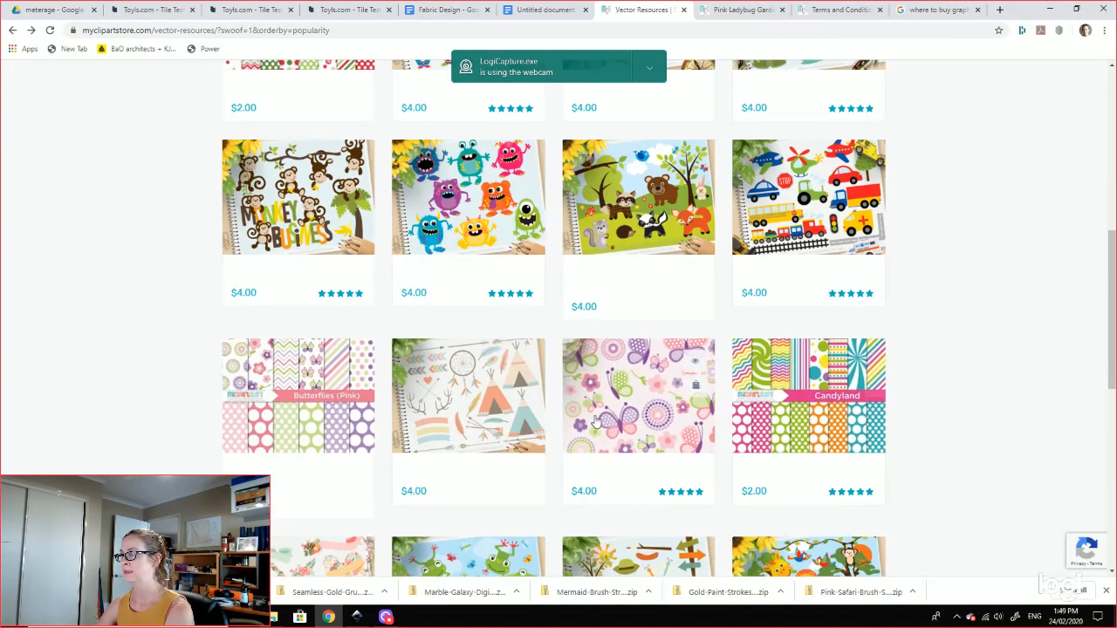
Step: Read the Pink Butterflies clipart's Commercial Use License terms, then return to the Pink Ladybug Garden page
click(623, 407)
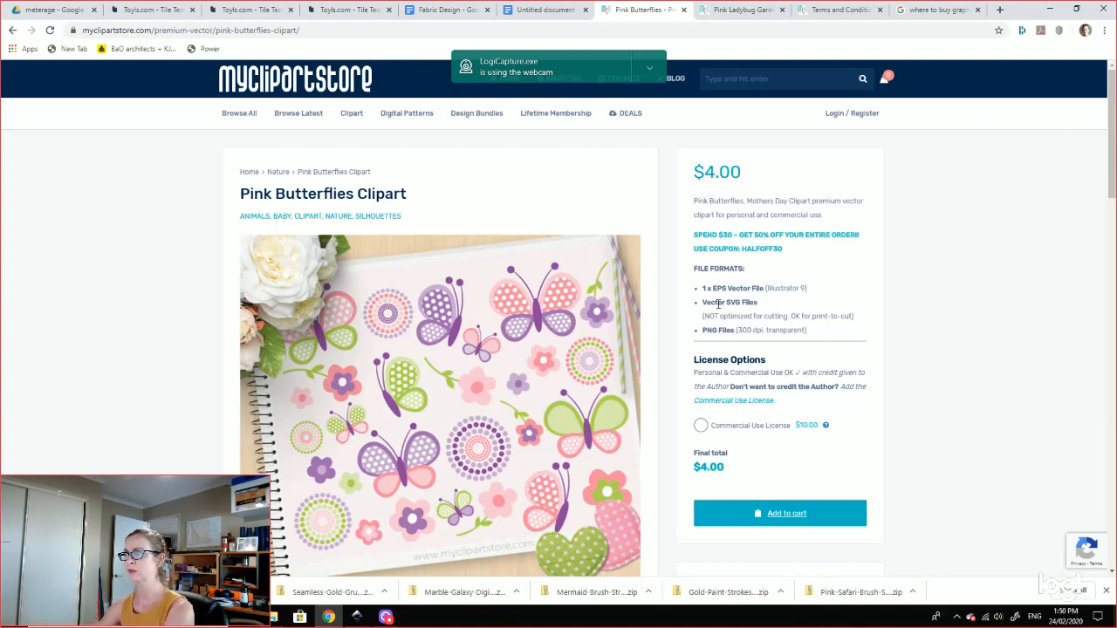
click(759, 406)
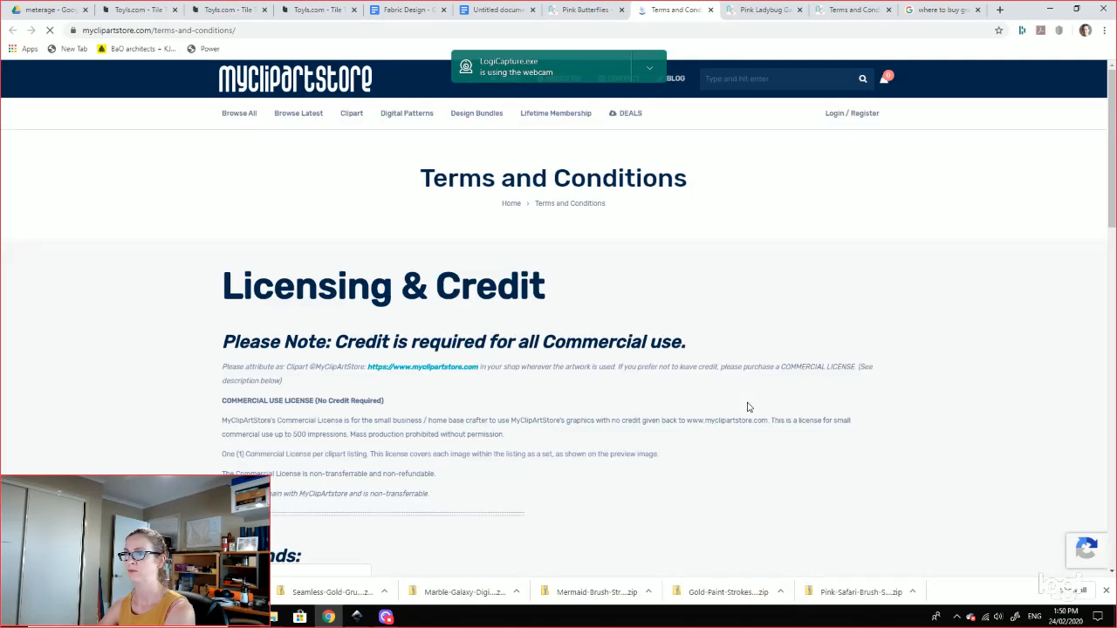
scroll(747, 408, down, 4)
scroll(748, 408, down, 5)
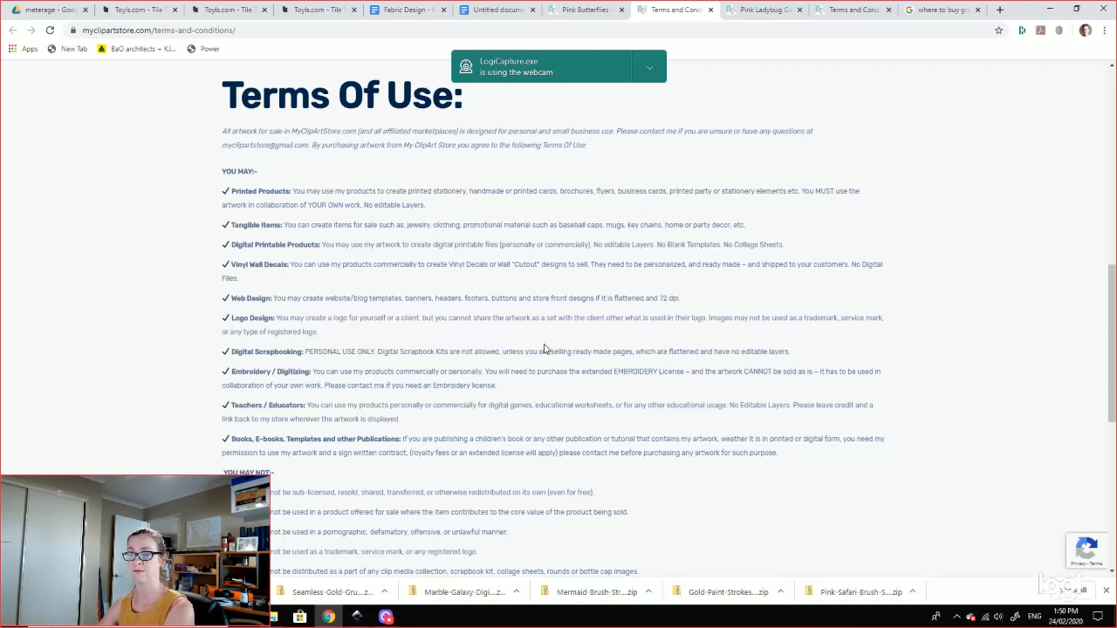
scroll(545, 348, down, 3)
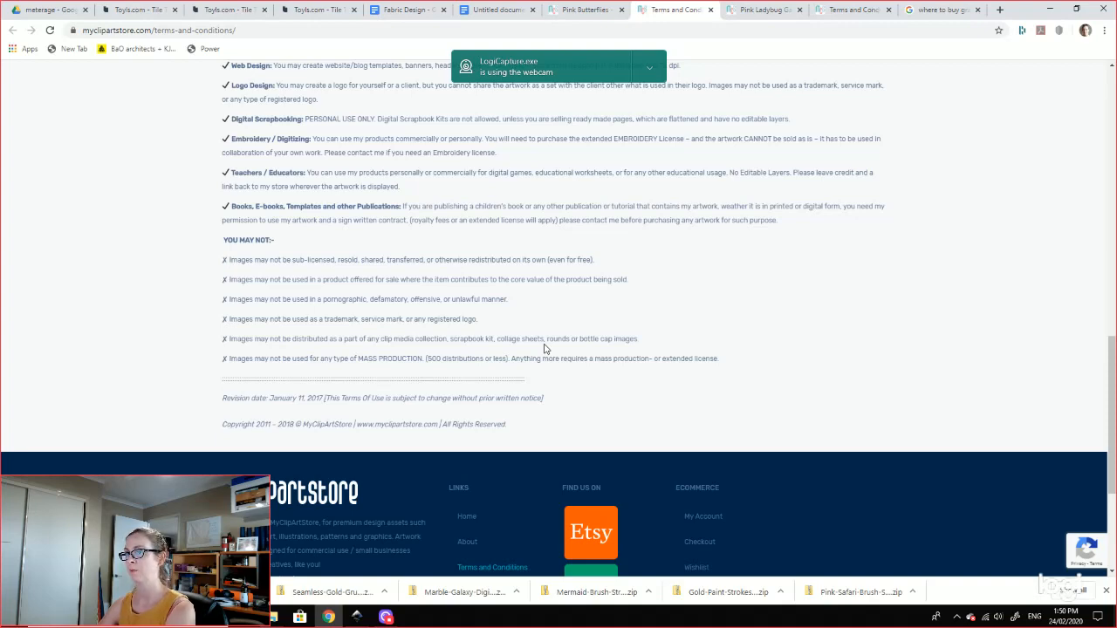
scroll(545, 348, up, 15)
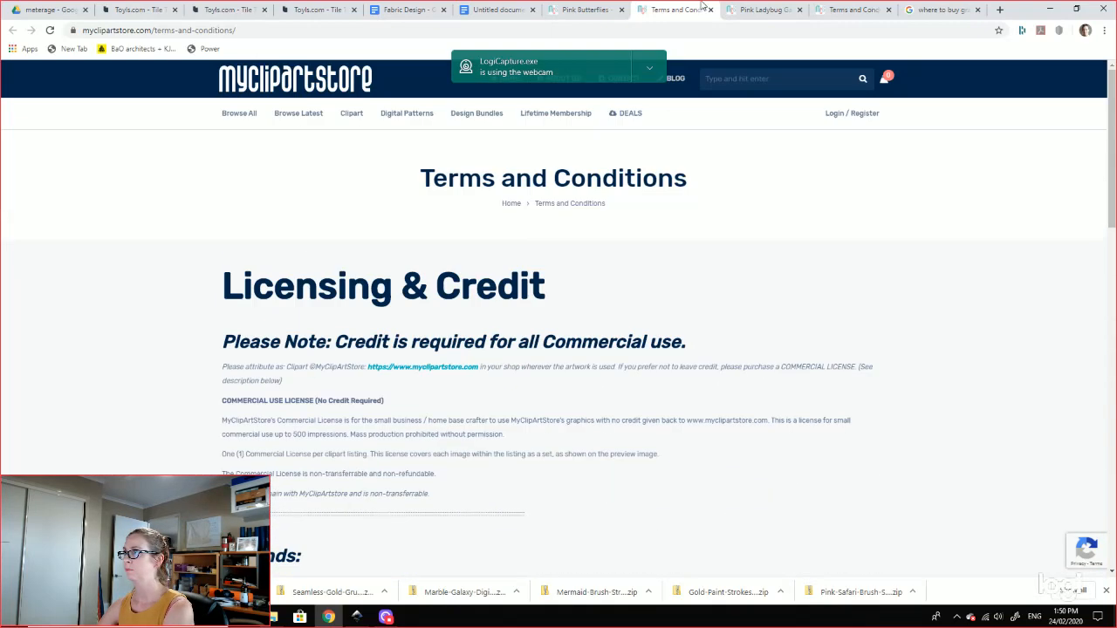
click(764, 10)
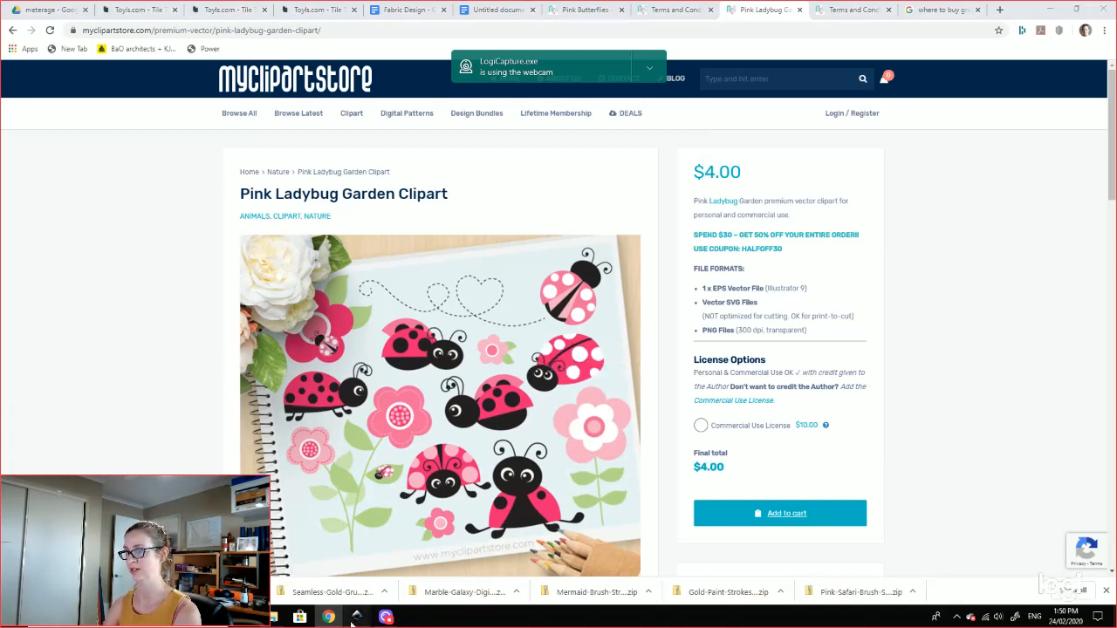
Step: Switch back to the 'lady bug test fabric' Inkscape window from the taskbar preview
mouse_move(353, 621)
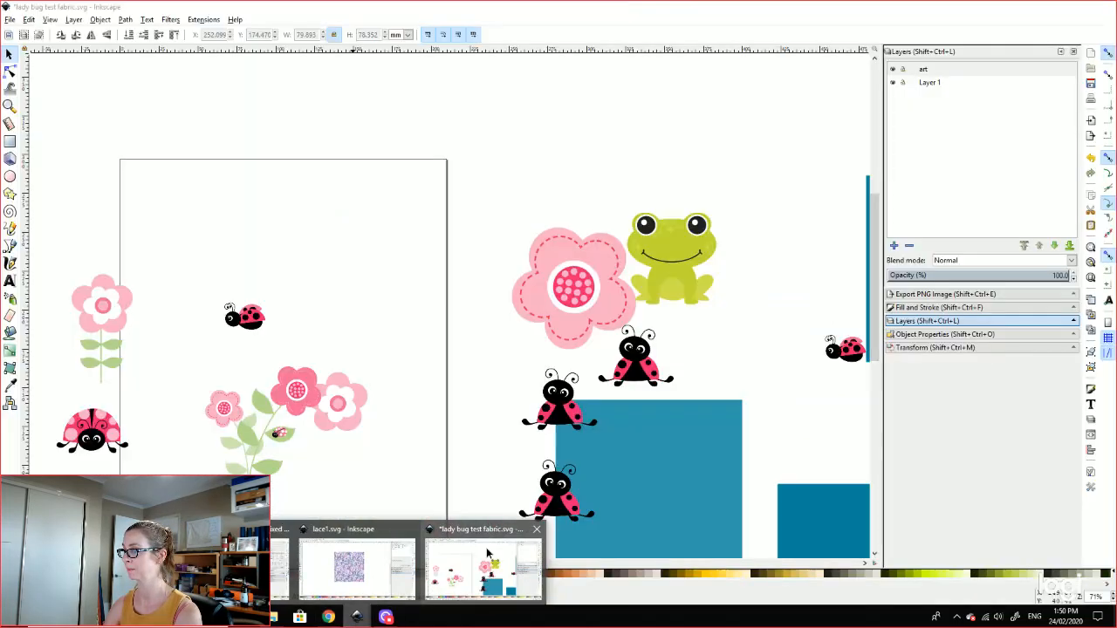
click(485, 554)
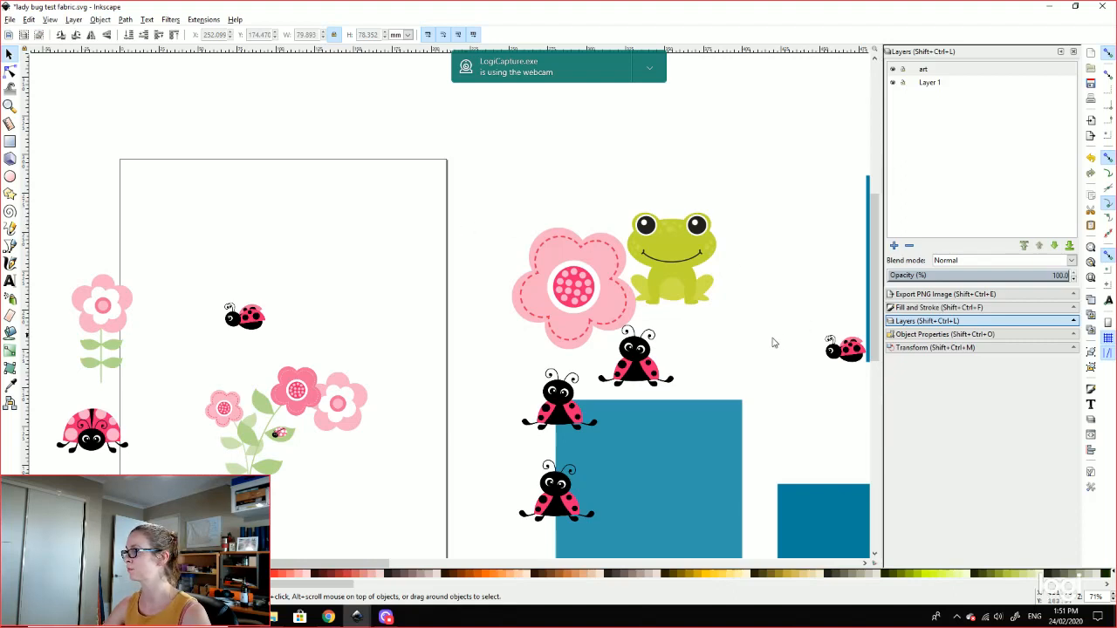
Step: Select the teal square and check its fill colour in Fill and Stroke
drag(763, 364, 693, 331)
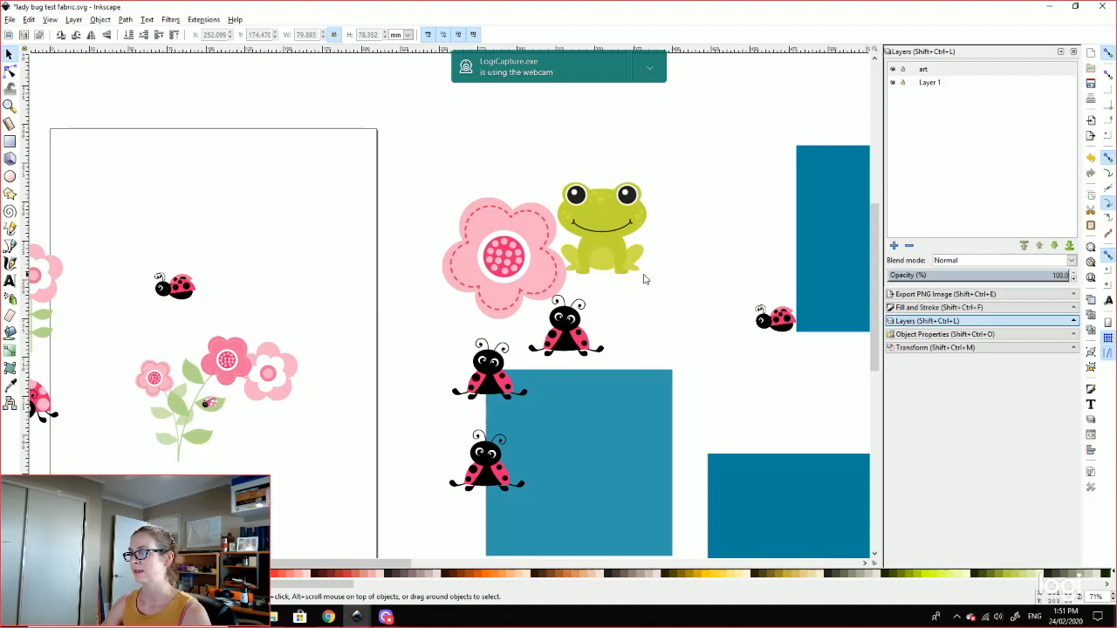
scroll(644, 279, down, 3)
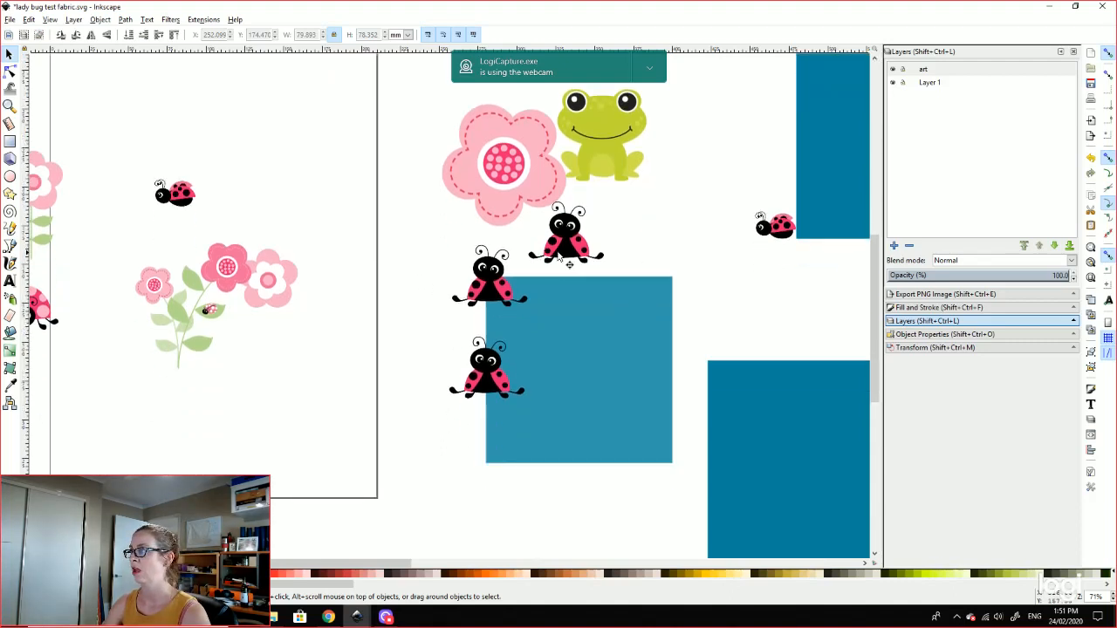
click(931, 295)
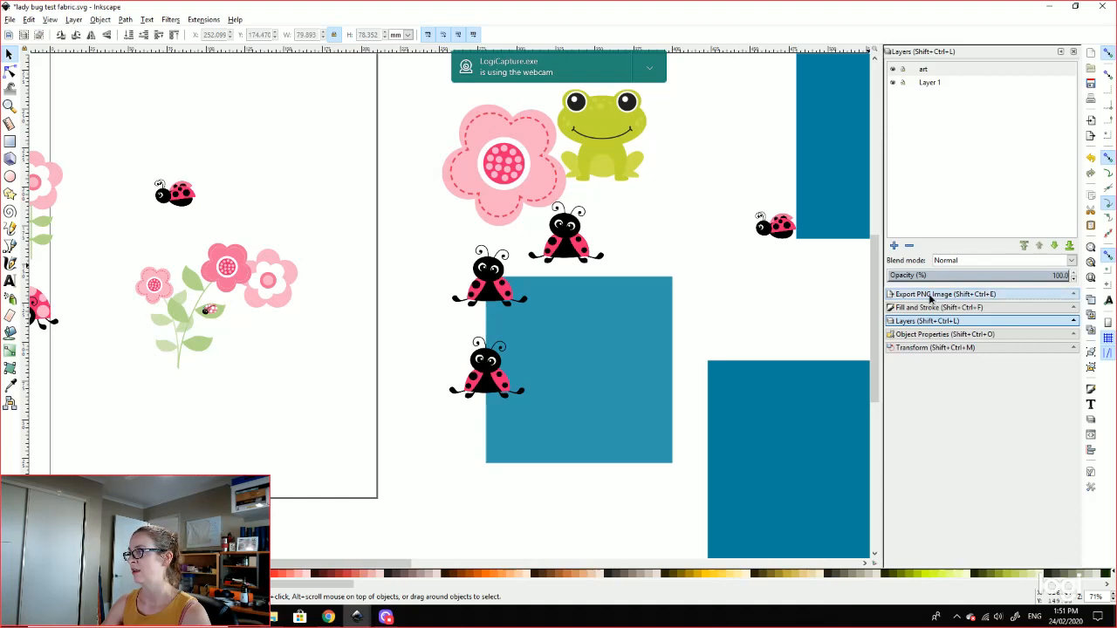
click(936, 308)
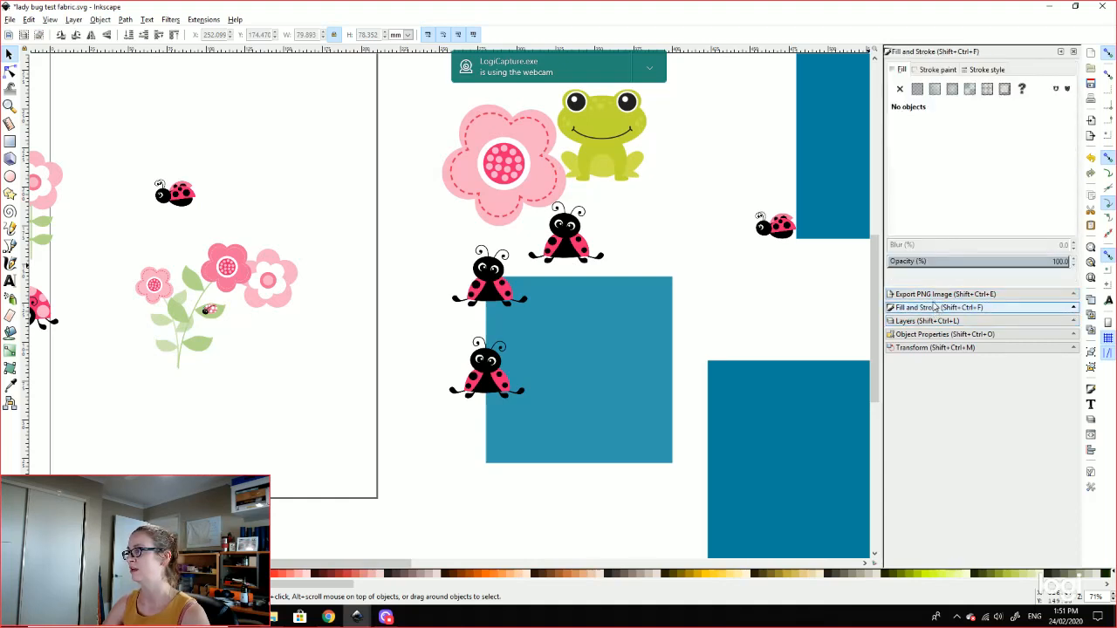
click(594, 316)
click(918, 322)
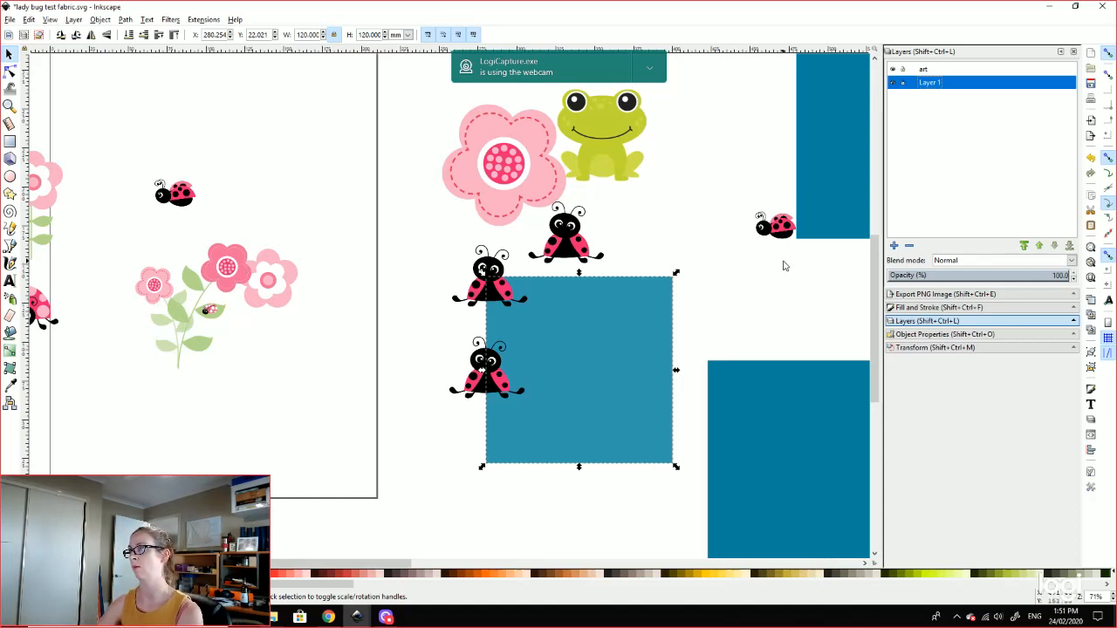
Step: Open the Transform dialog, deselect the square, and zoom out to 35% to see the whole workspace
click(939, 335)
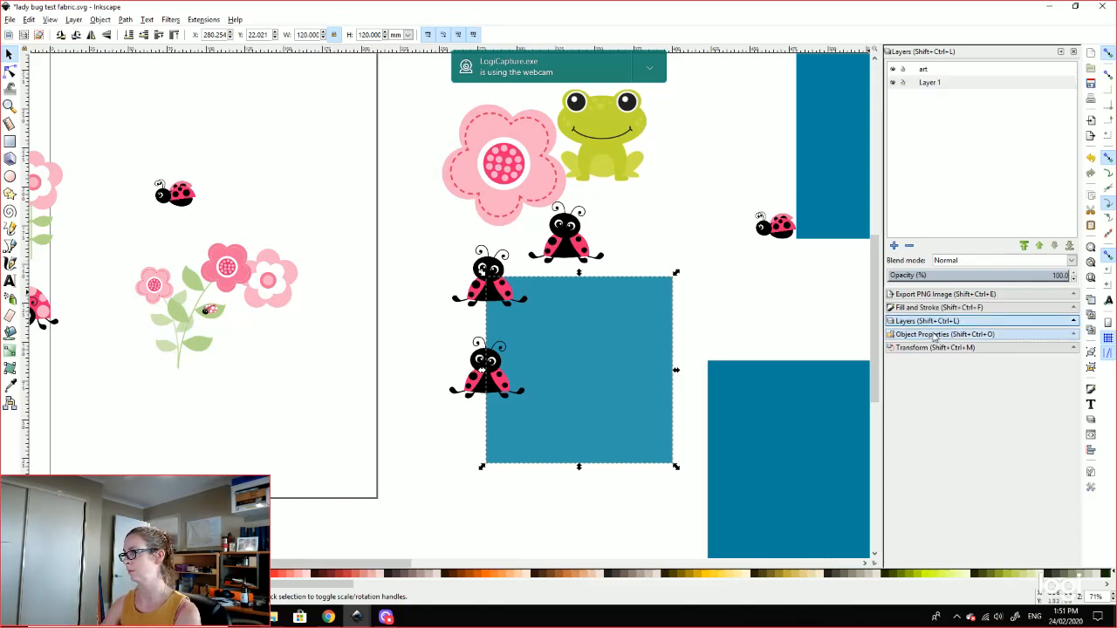
click(940, 350)
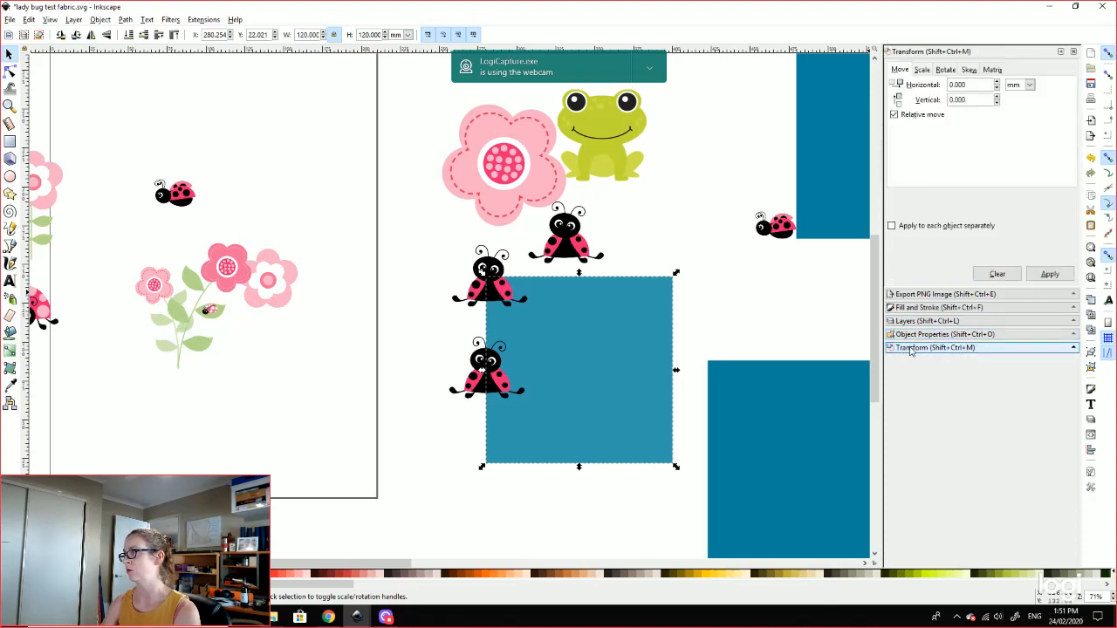
click(406, 307)
scroll(404, 307, down, 1)
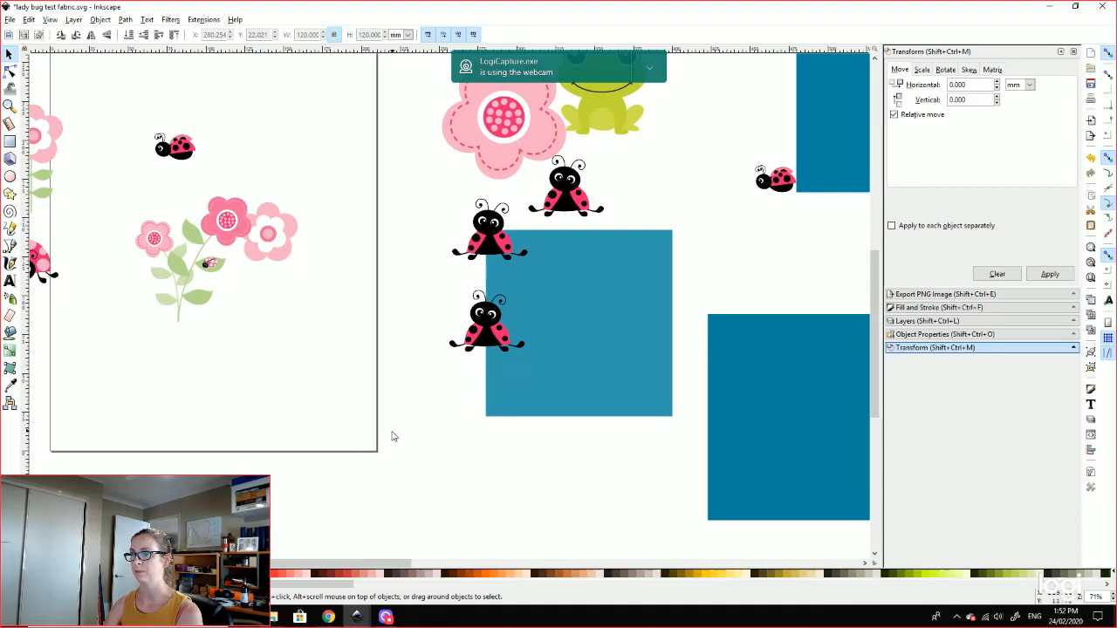
scroll(392, 433, down, 4)
scroll(392, 433, down, 3)
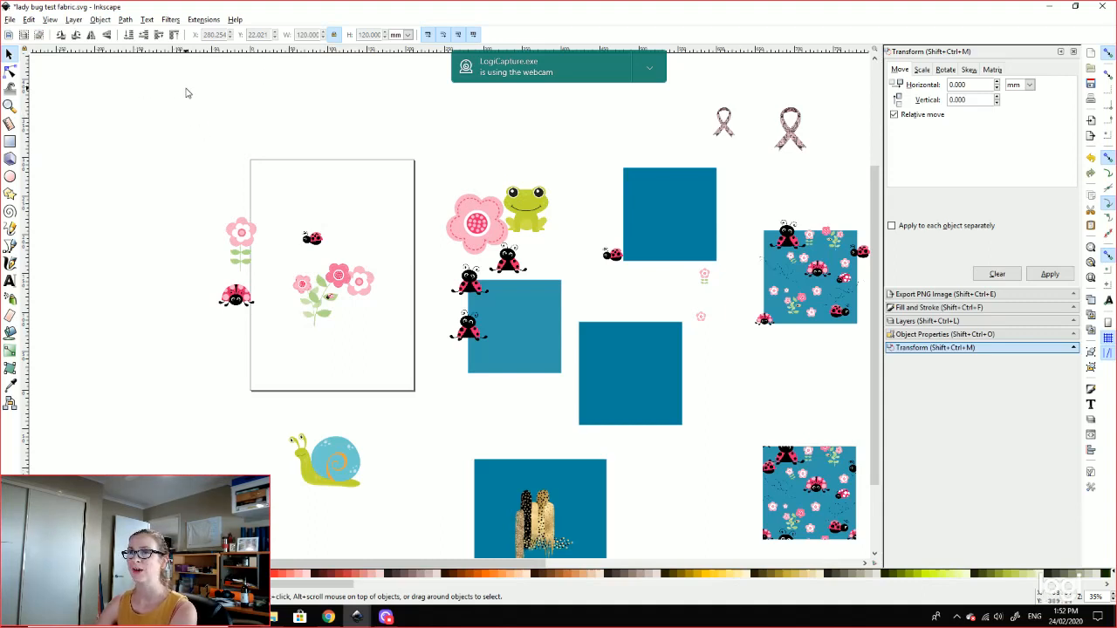
Step: Start a File > Import and navigate up to the full clip art store folder
click(10, 19)
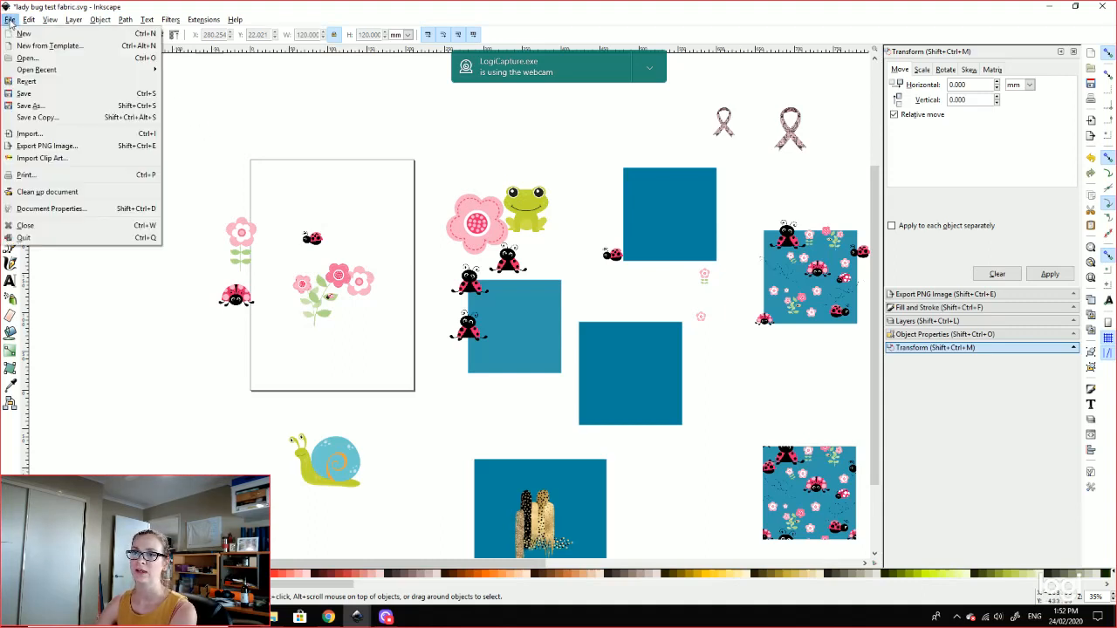
click(27, 133)
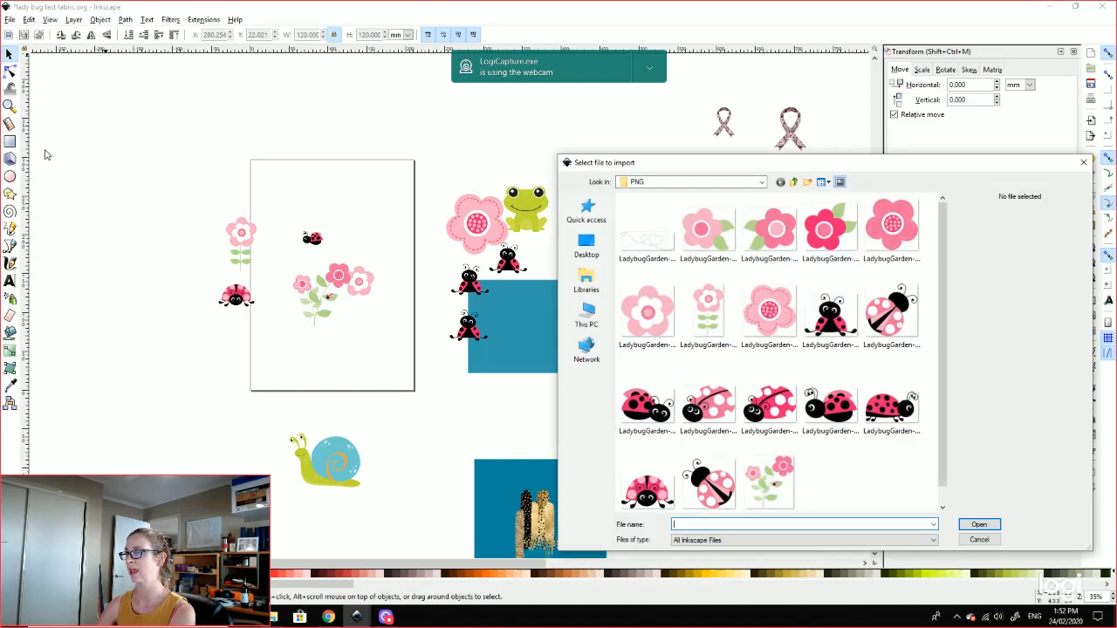
click(793, 181)
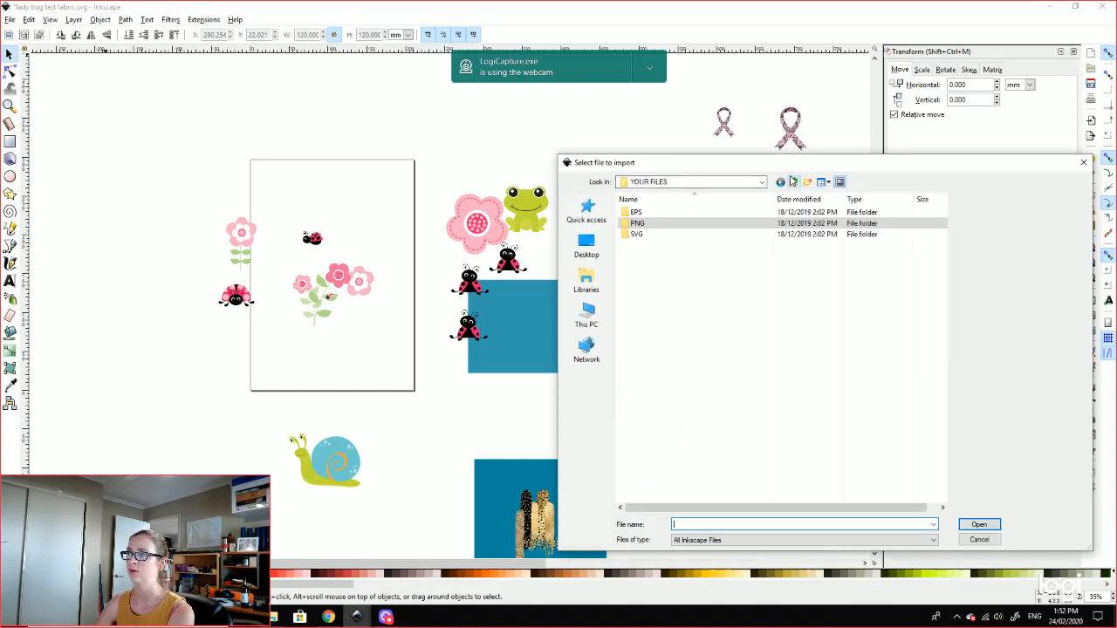
click(794, 182)
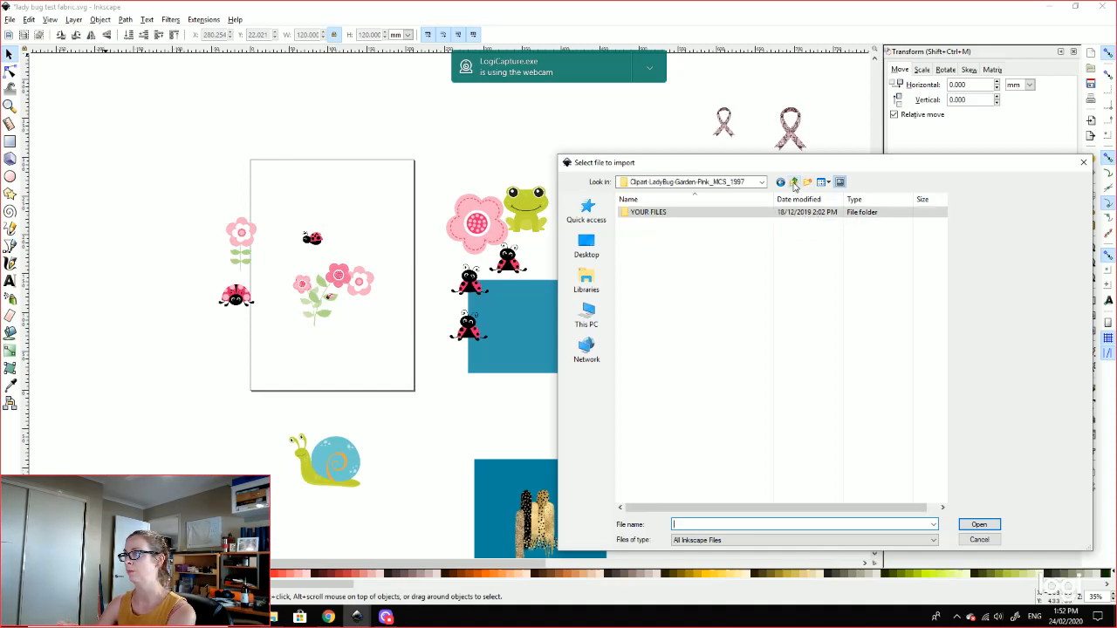
click(794, 181)
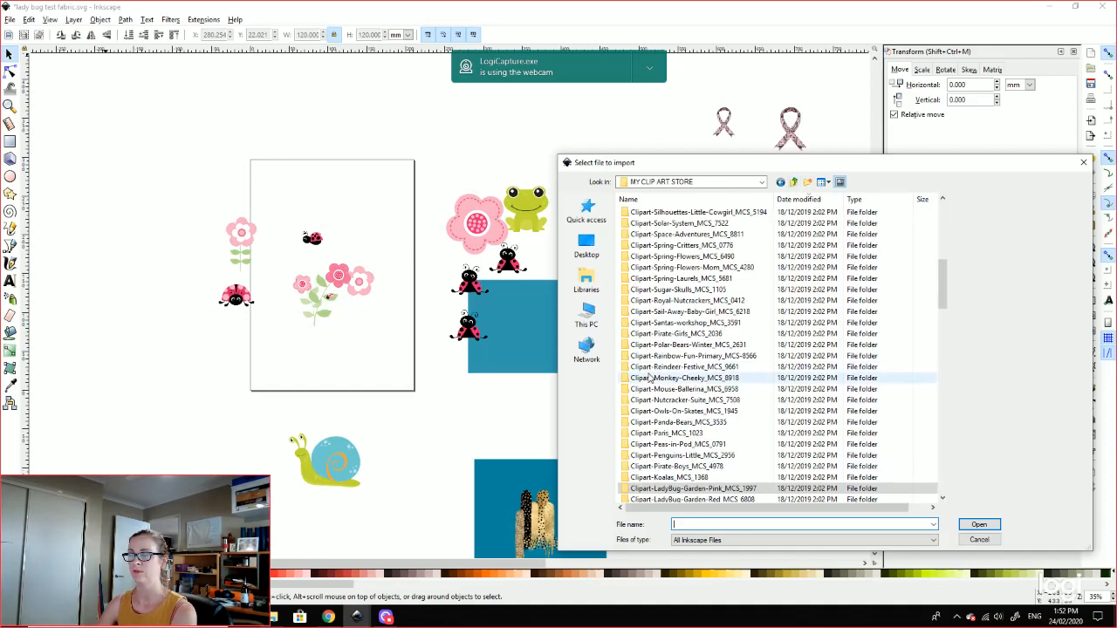
scroll(717, 272, down, 3)
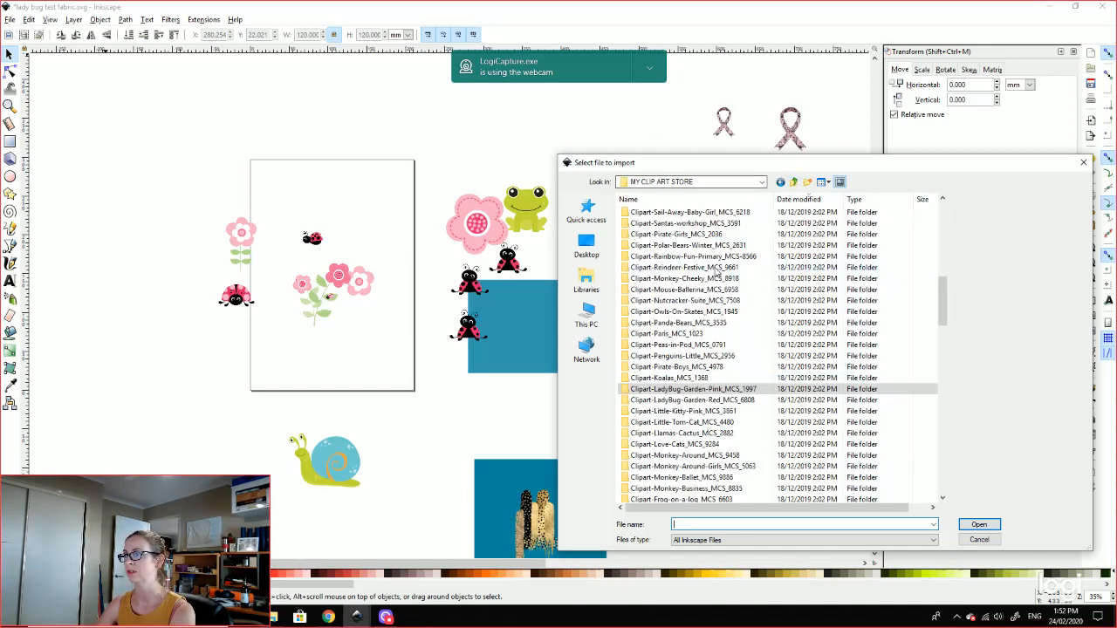
scroll(717, 272, down, 1)
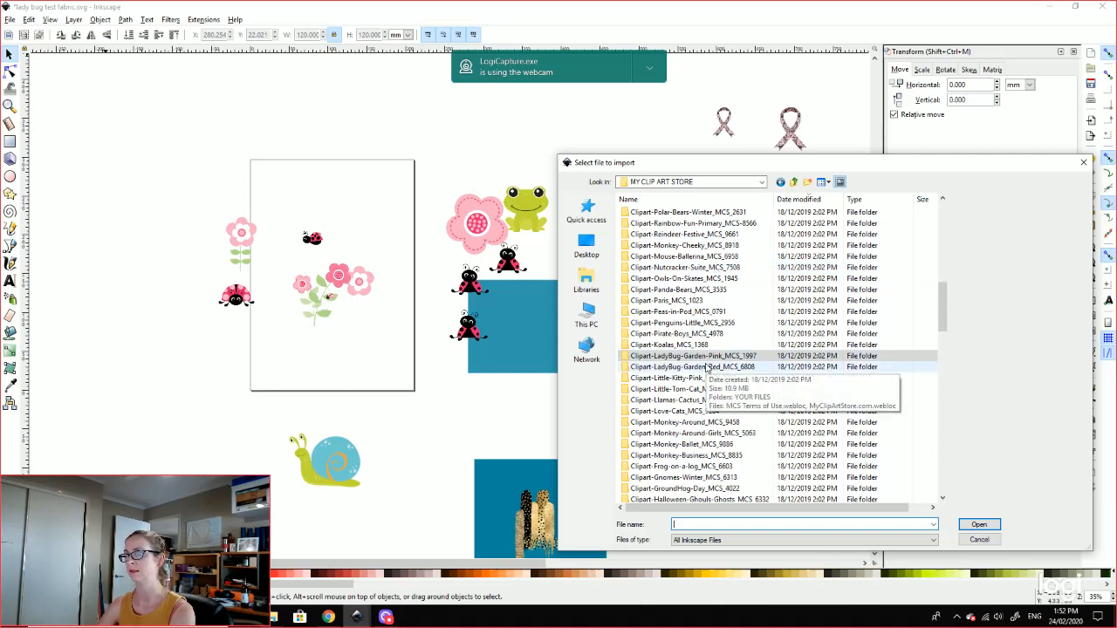
Step: Import LadybugGarden-Pink_14 from Clipart-LadyBug-Garden-Pink_MCS_1997 > YOUR FILES > PNG
double_click(692, 357)
double_click(650, 217)
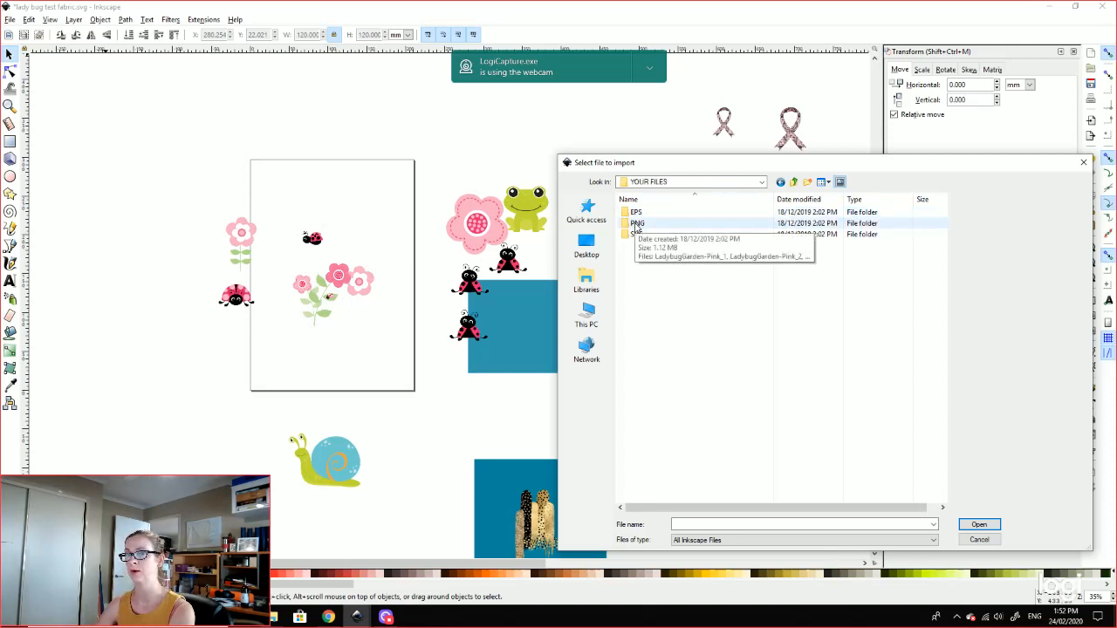
click(637, 224)
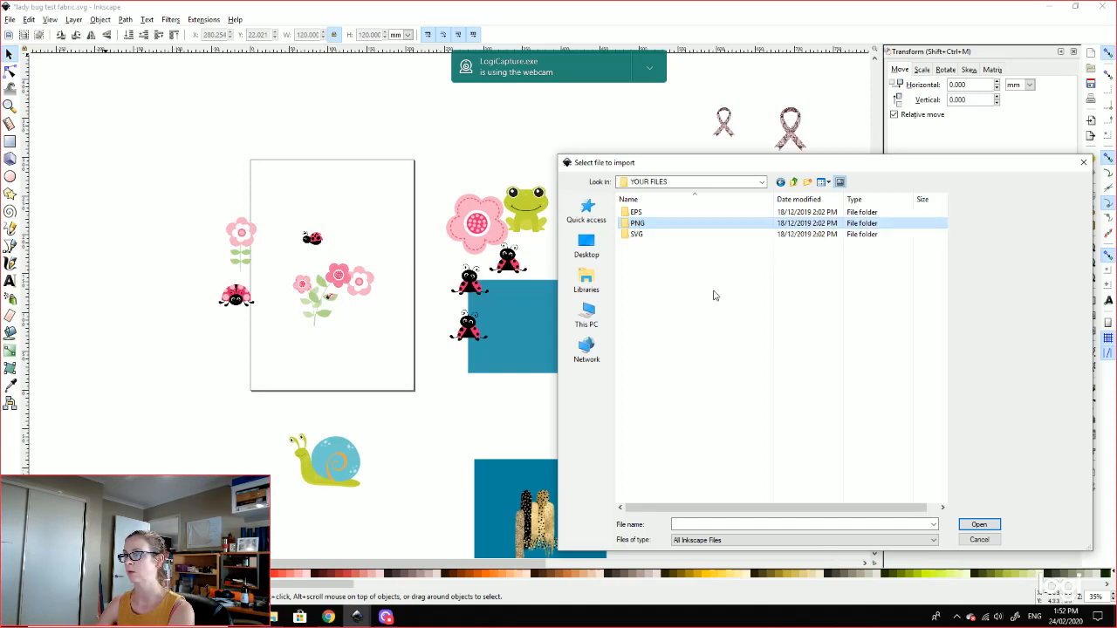
click(981, 525)
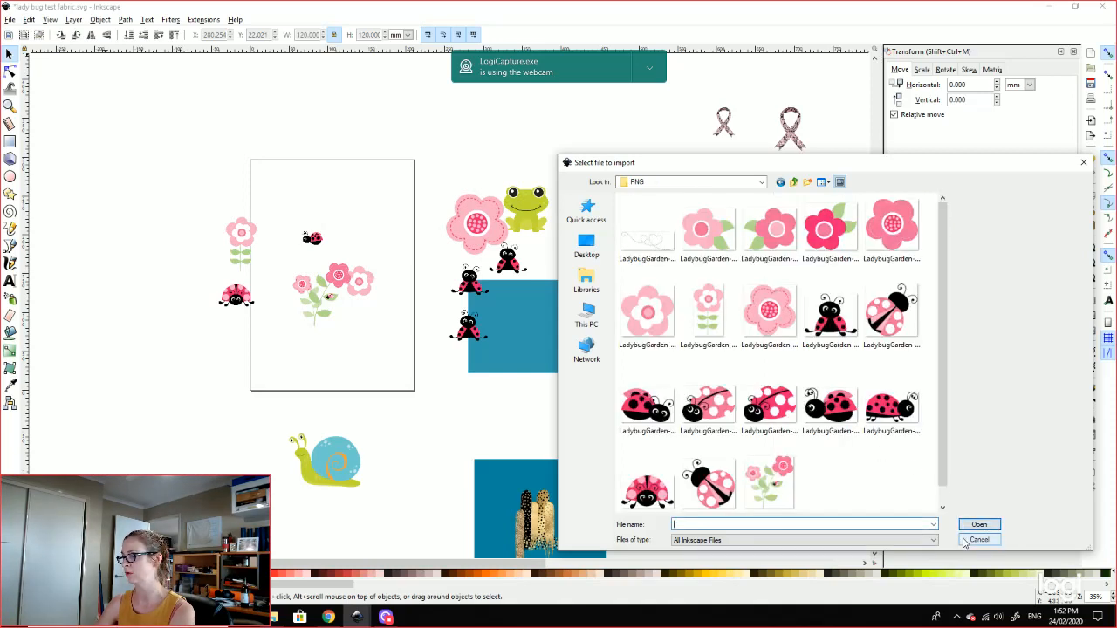
click(831, 403)
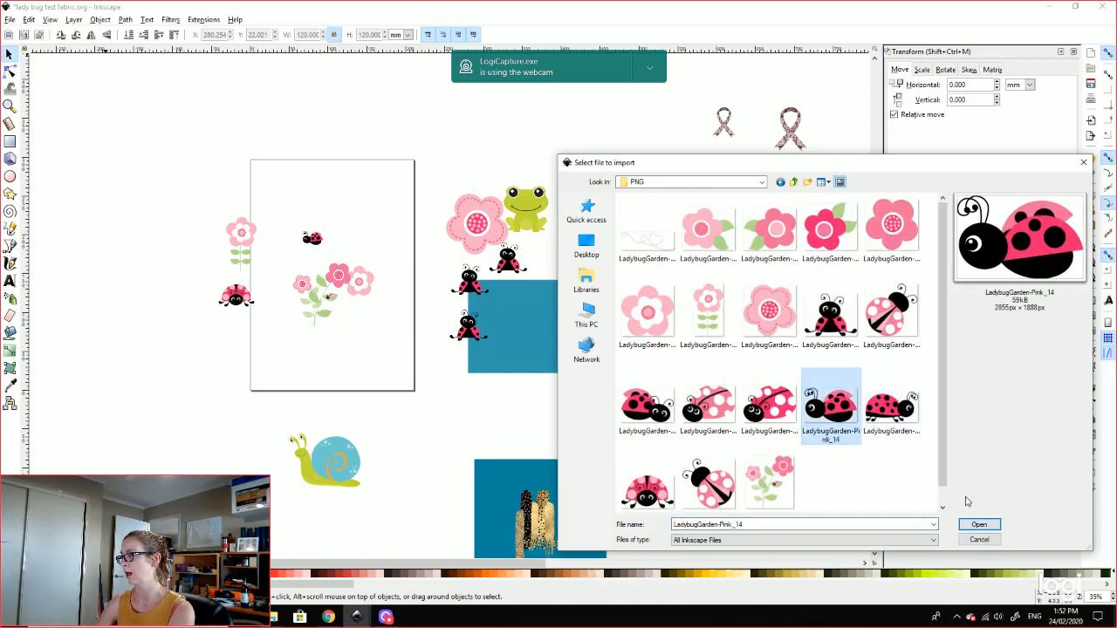
click(981, 526)
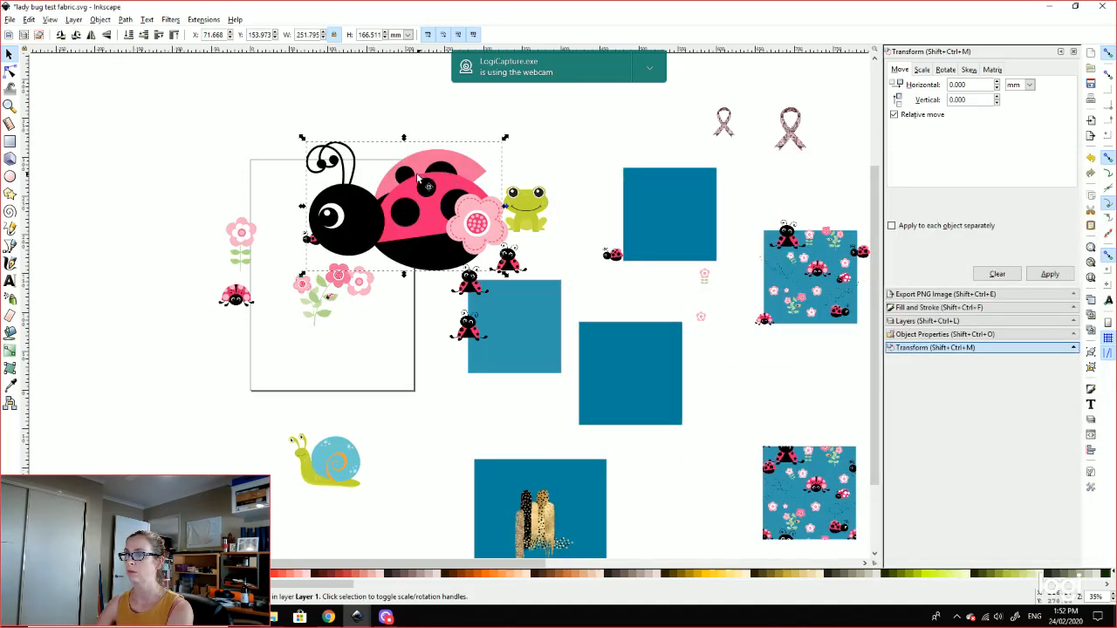
Step: Drag the imported pink ladybug down over the teal squares, then zoom toward the top-right square
drag(416, 183, 541, 319)
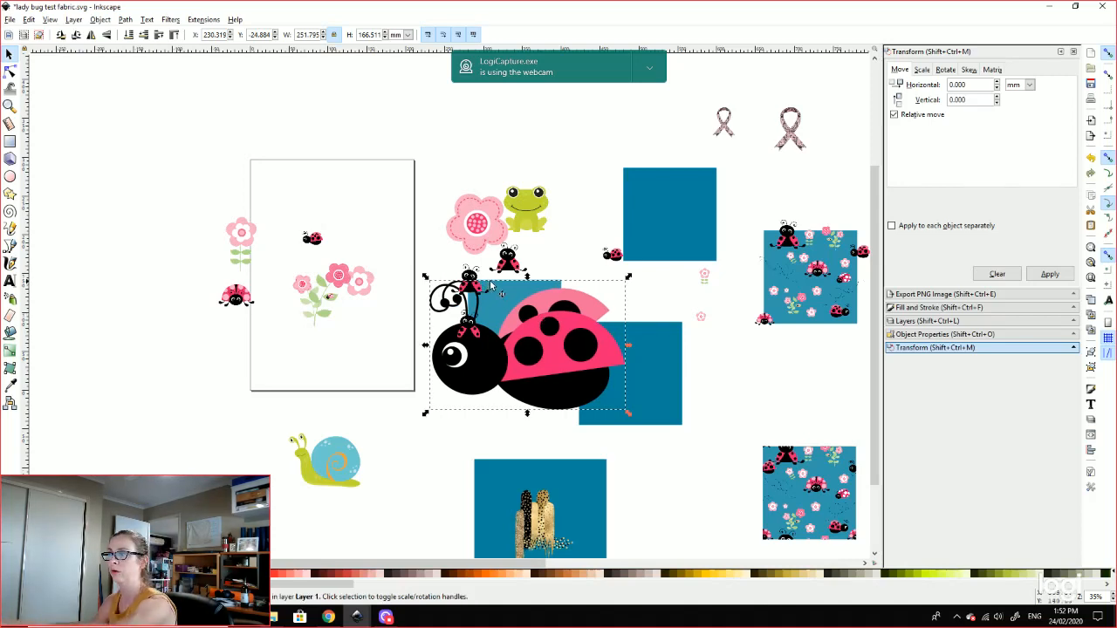
click(737, 159)
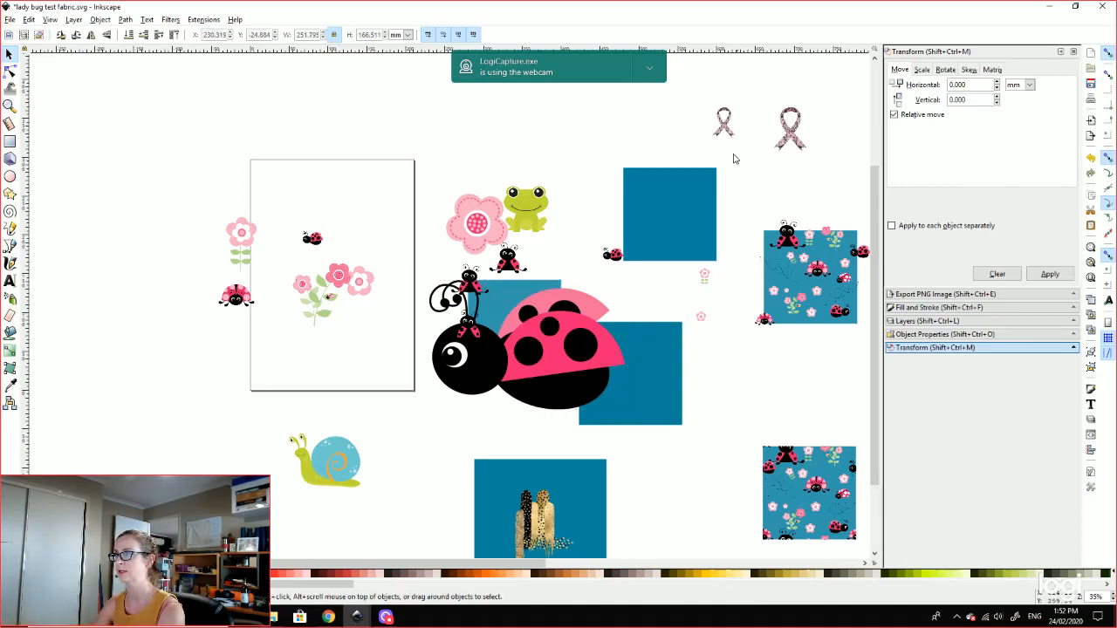
drag(748, 158, 728, 204)
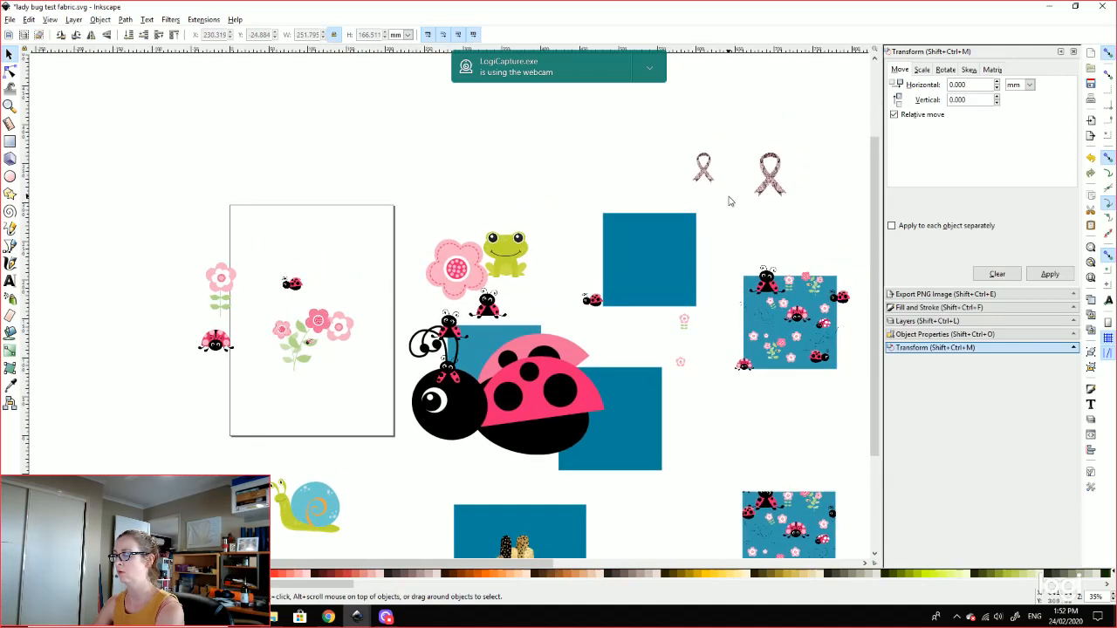
key(plus)
drag(815, 149, 455, 244)
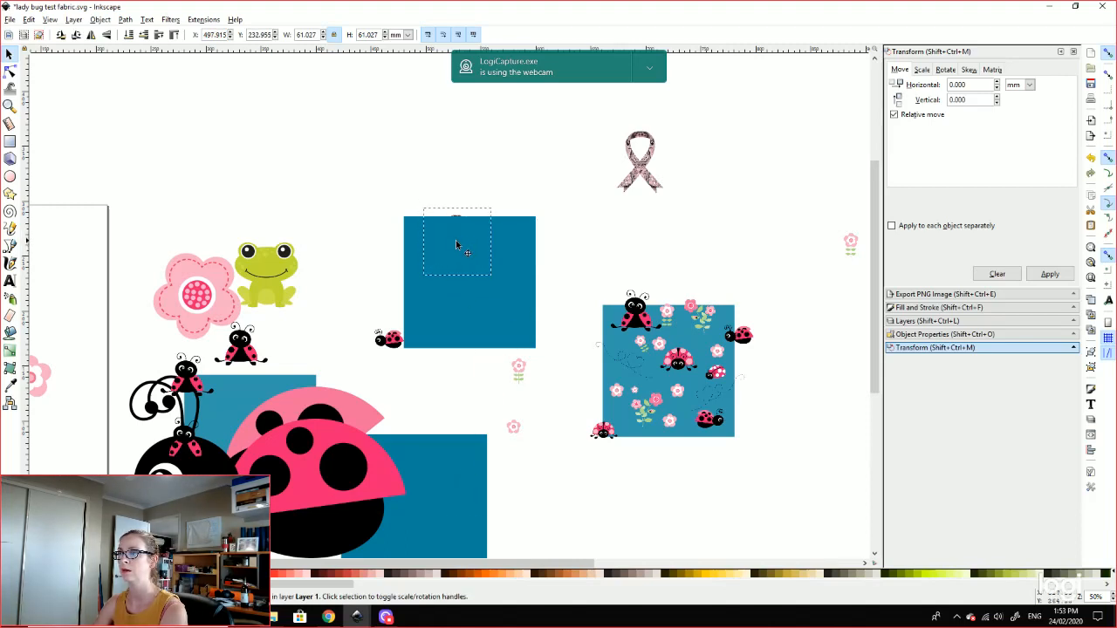
Step: At 100% zoom, try the large ribbon on the teal square, then move it off to the upper right
click(174, 35)
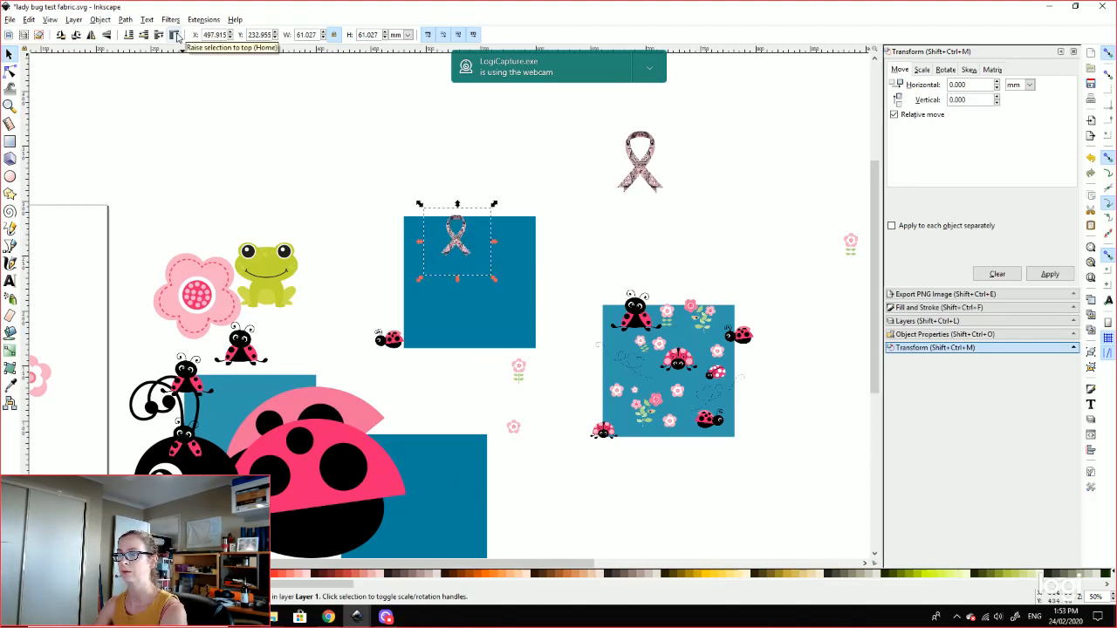
key(plus)
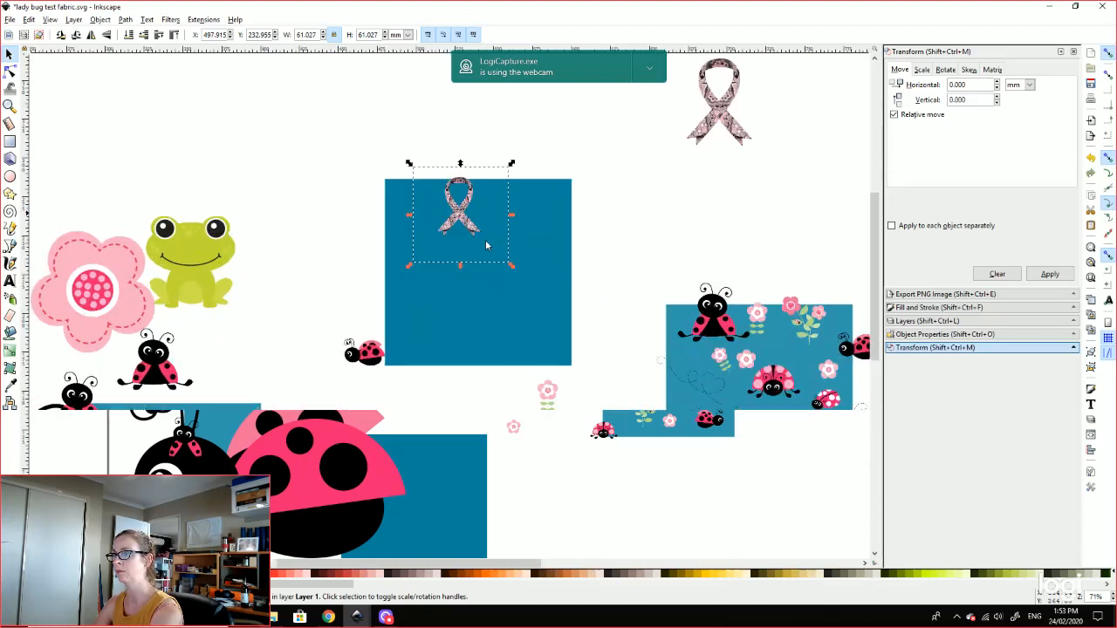
key(plus)
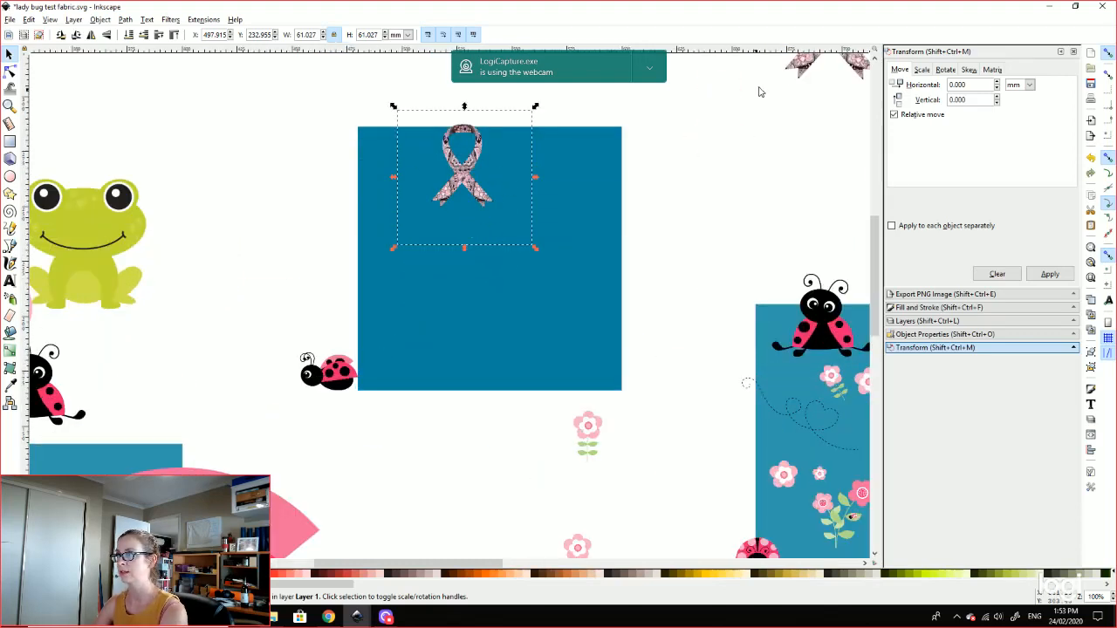
drag(804, 71, 531, 262)
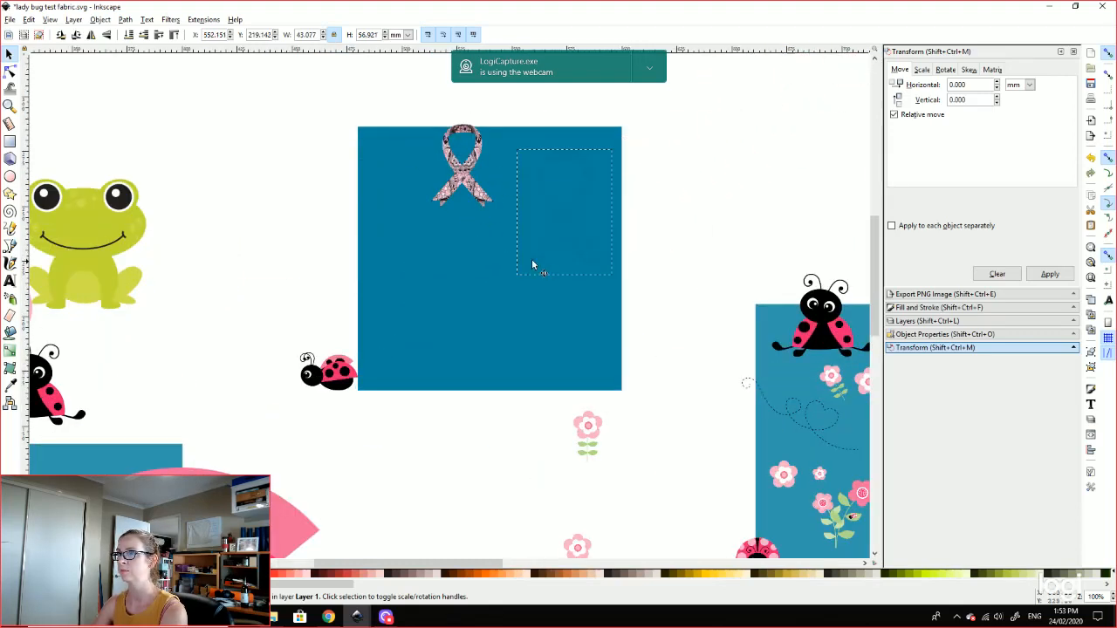
click(174, 34)
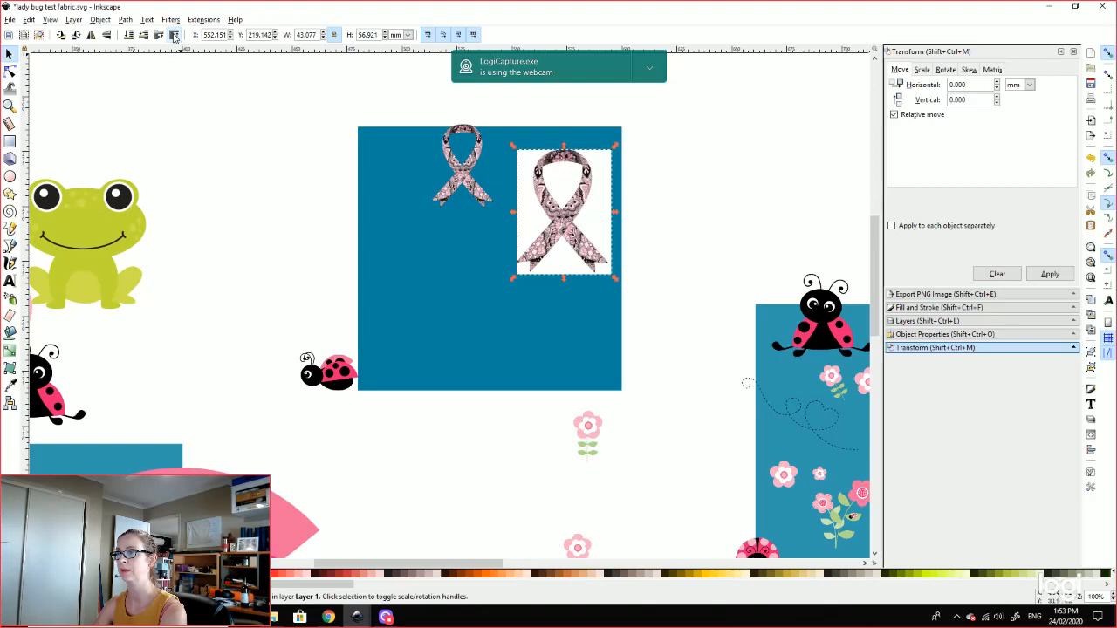
click(707, 162)
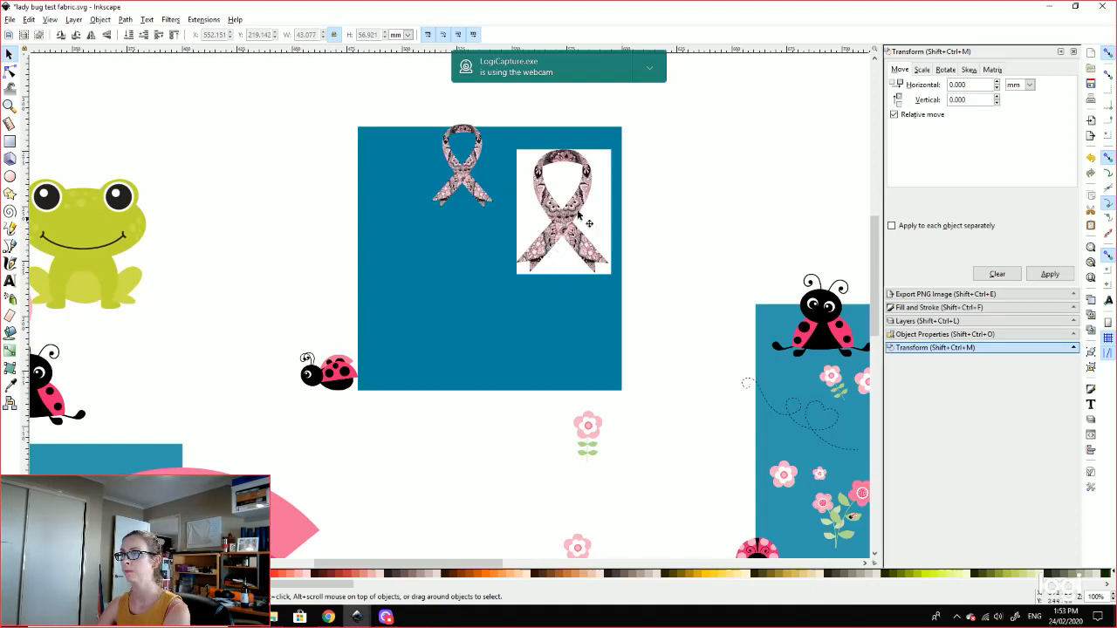
drag(557, 231, 764, 135)
Step: Drag the small ribbon onto the blue square's top edge and the frog onto its top-left corner
drag(467, 179, 611, 210)
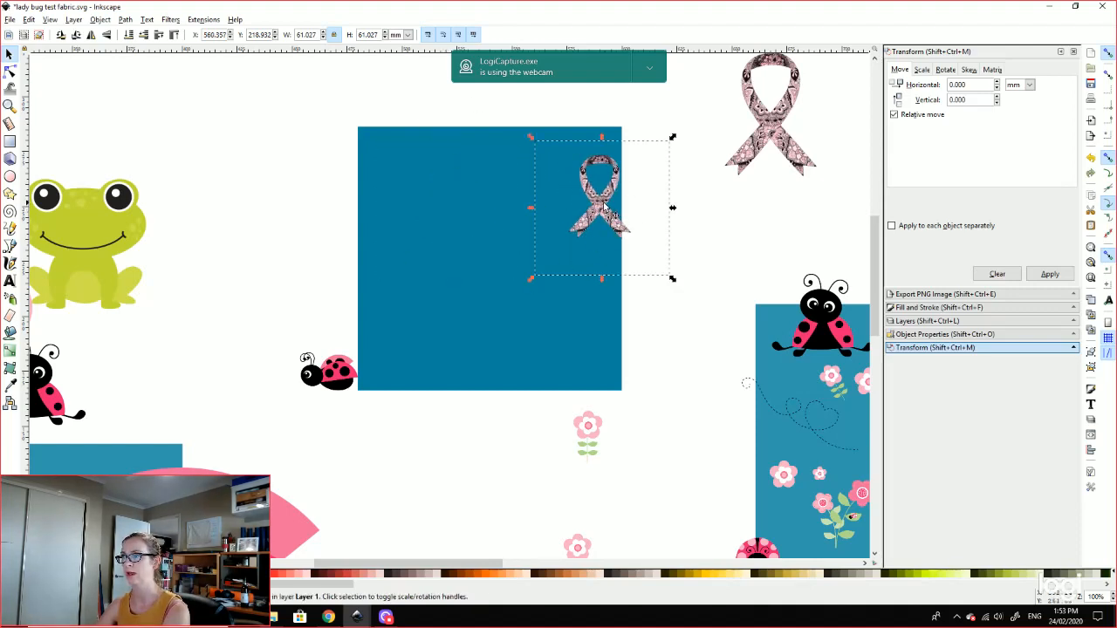
drag(604, 206, 642, 163)
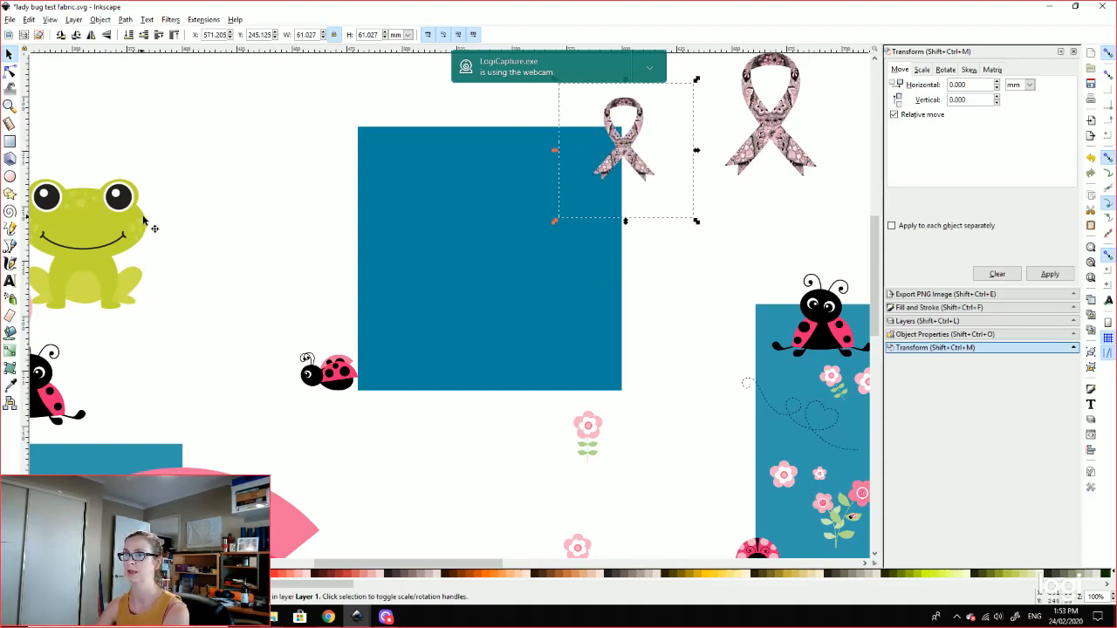
drag(144, 219, 443, 140)
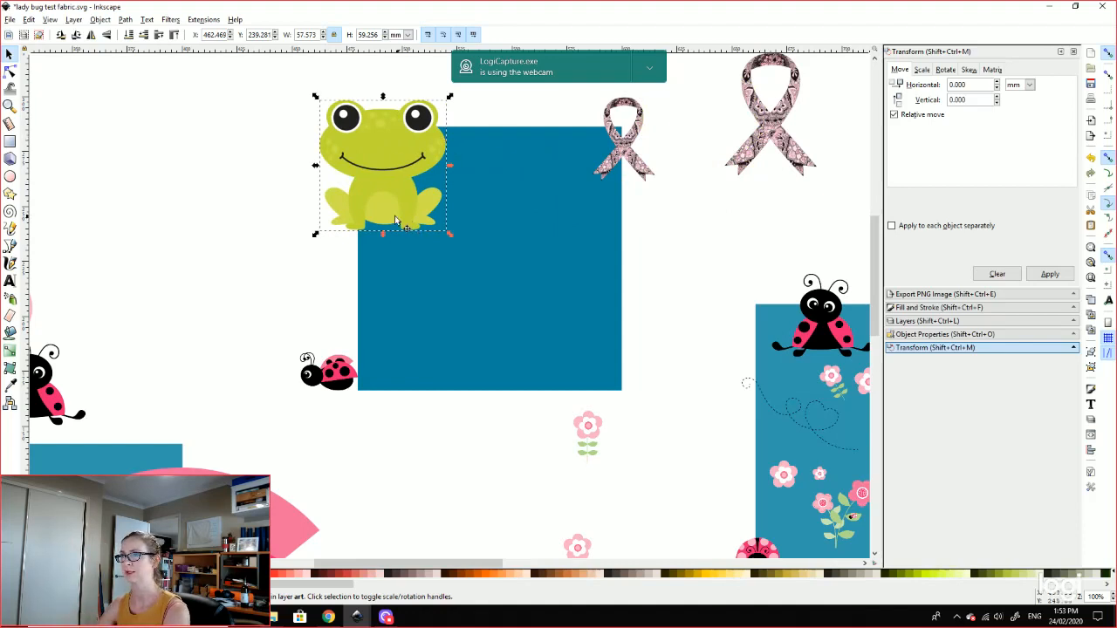
Step: Shift the frog further left over the tile corner and zoom out to see the drawing
drag(391, 170, 195, 148)
drag(187, 327, 414, 218)
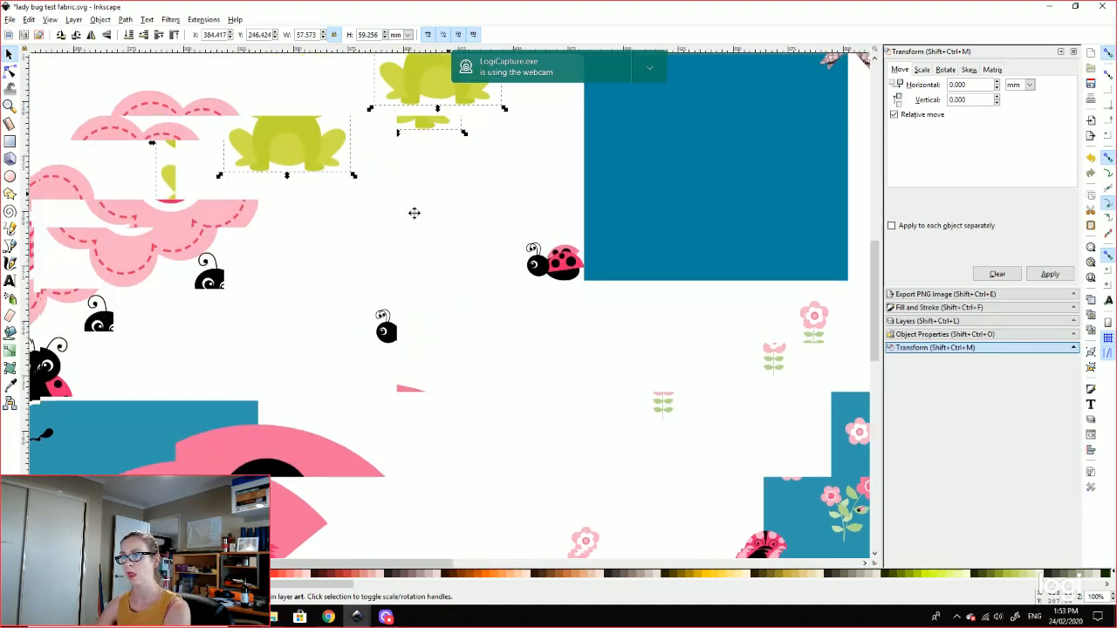
key(minus)
key(minus)
key(minus)
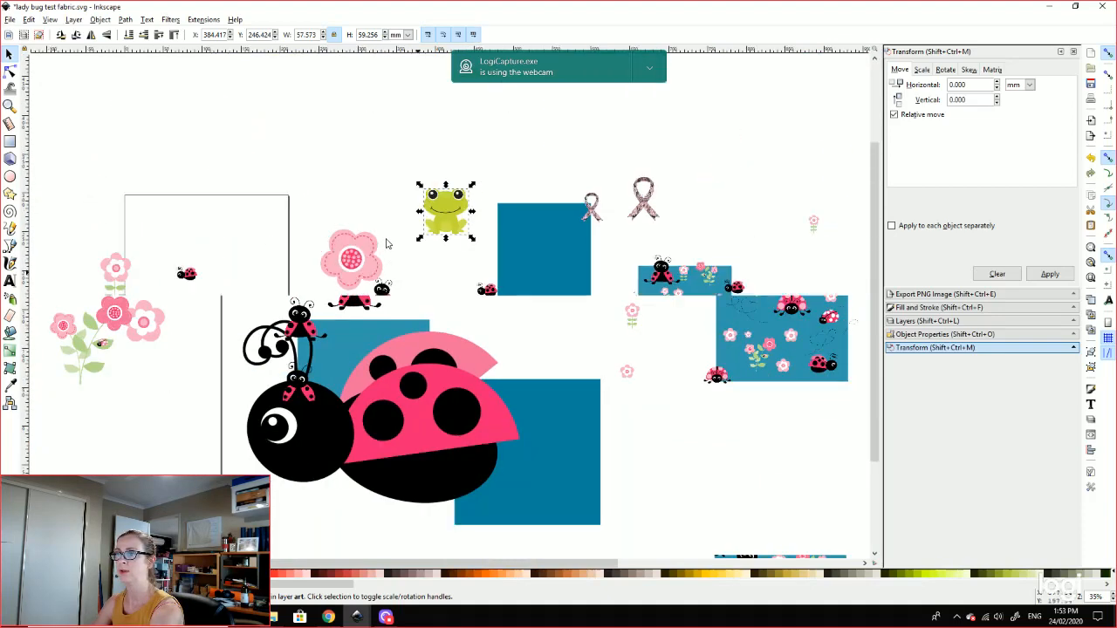
Step: Import the LadybugGarden-Pink_7 flower image into the drawing
click(9, 19)
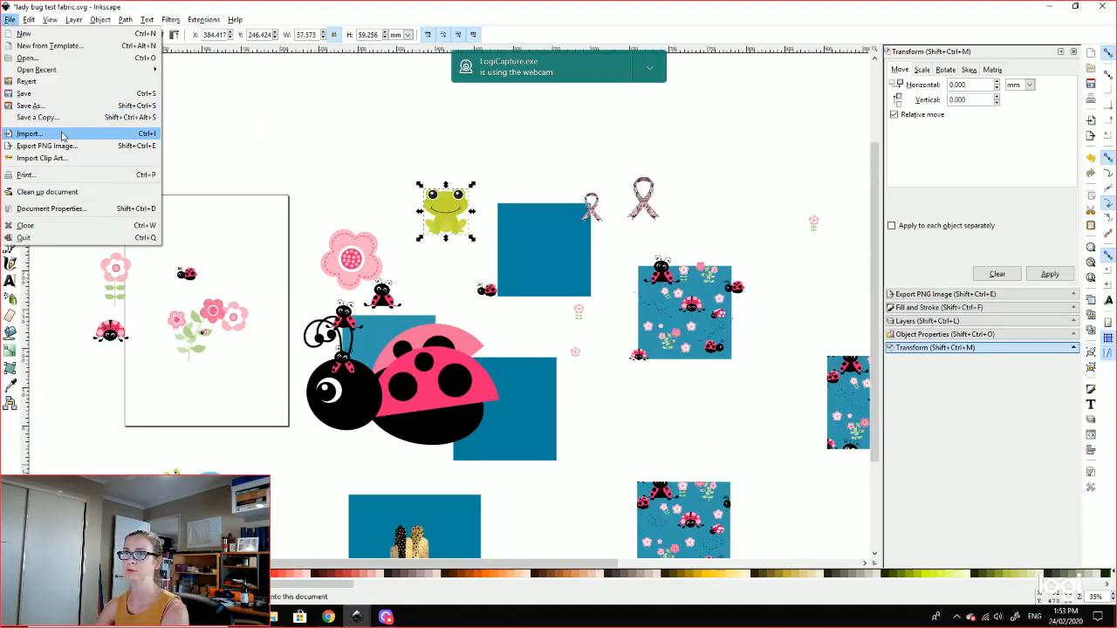
click(105, 133)
click(707, 312)
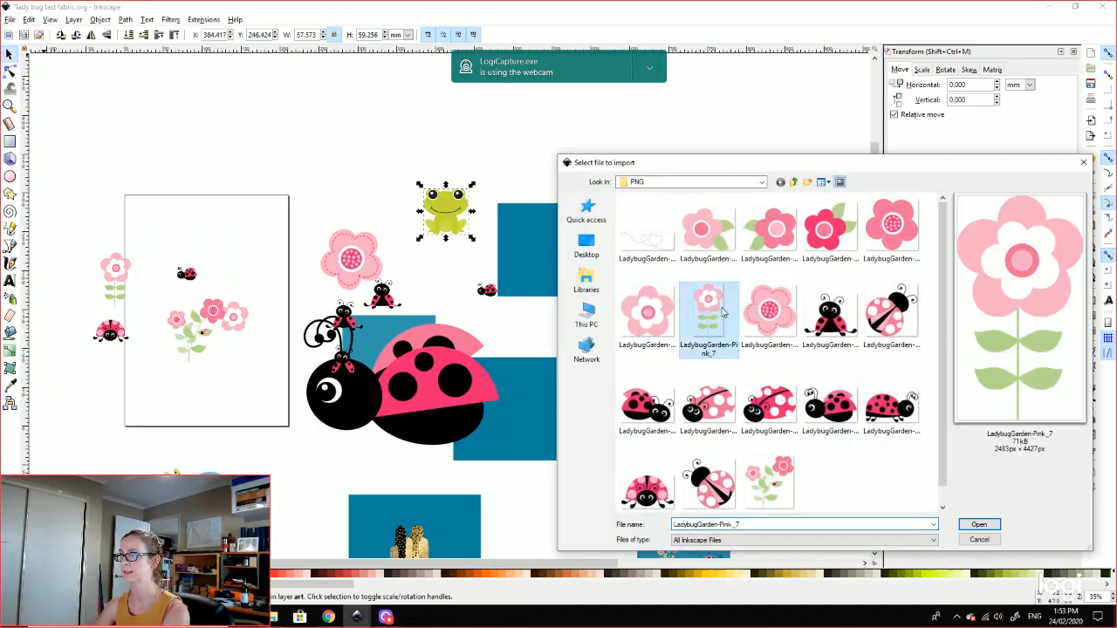
click(979, 524)
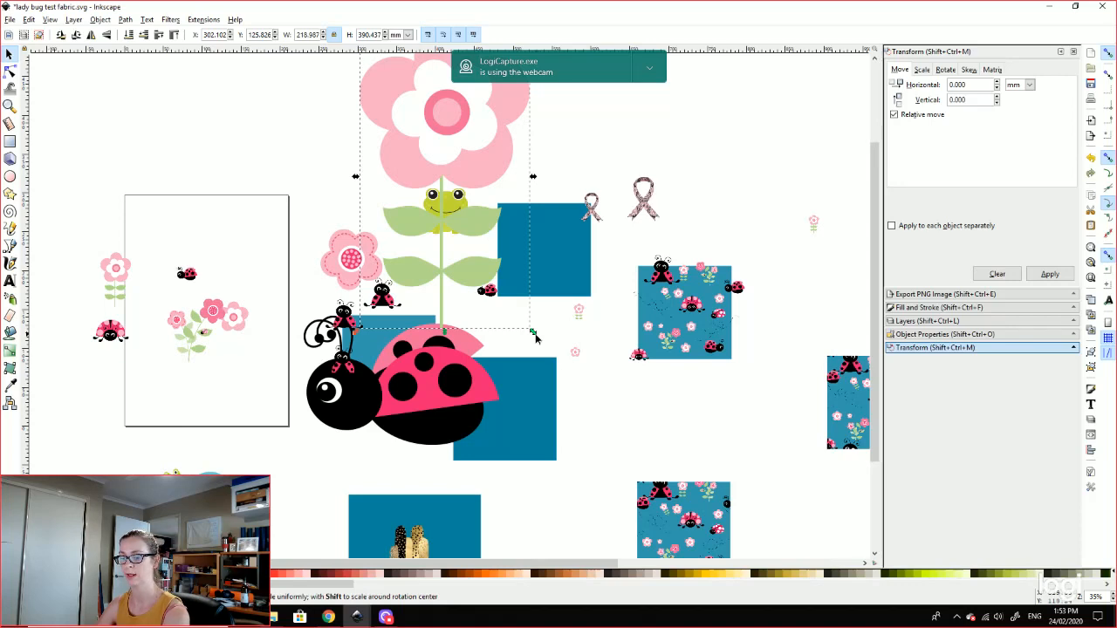
Step: Shrink the flower to about 94 × 168 mm and place it above the frog
drag(535, 333, 476, 166)
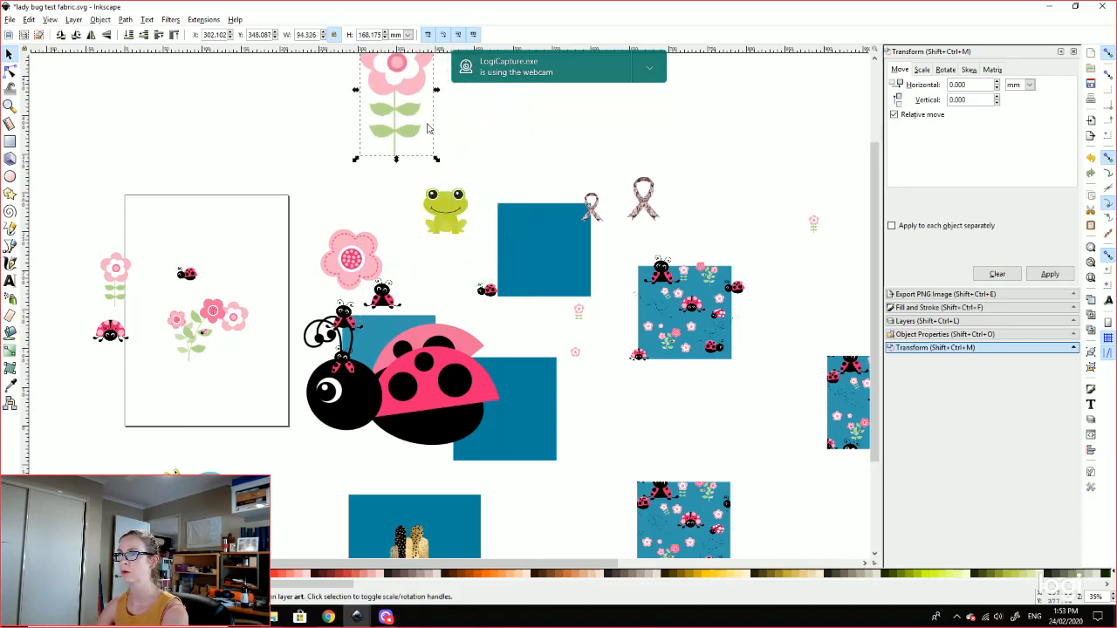
drag(402, 91, 357, 128)
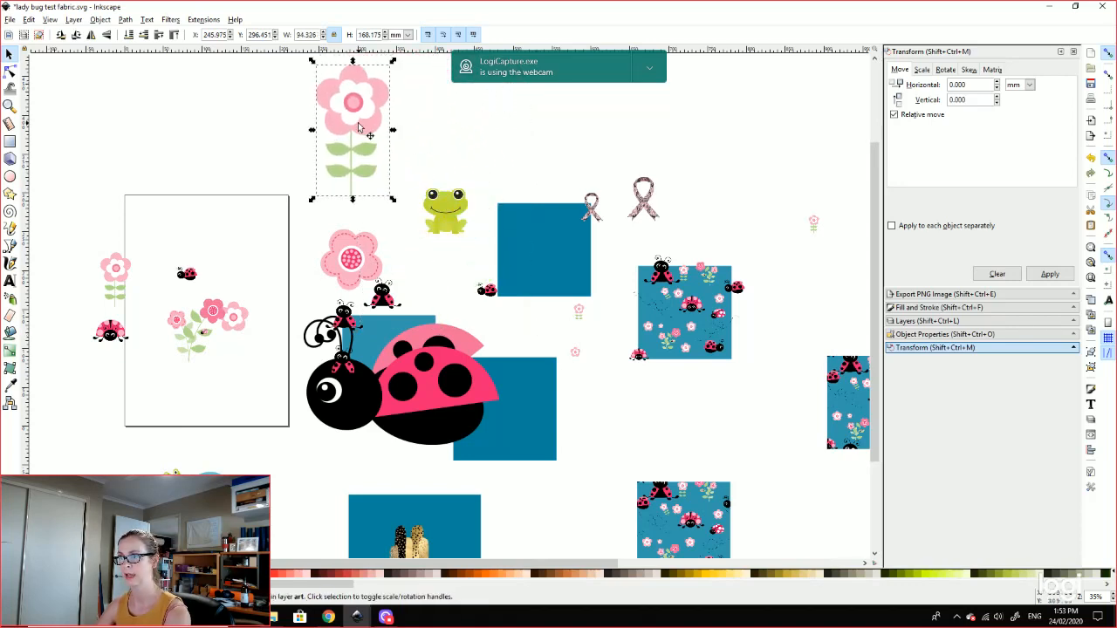
scroll(423, 209, down, 3)
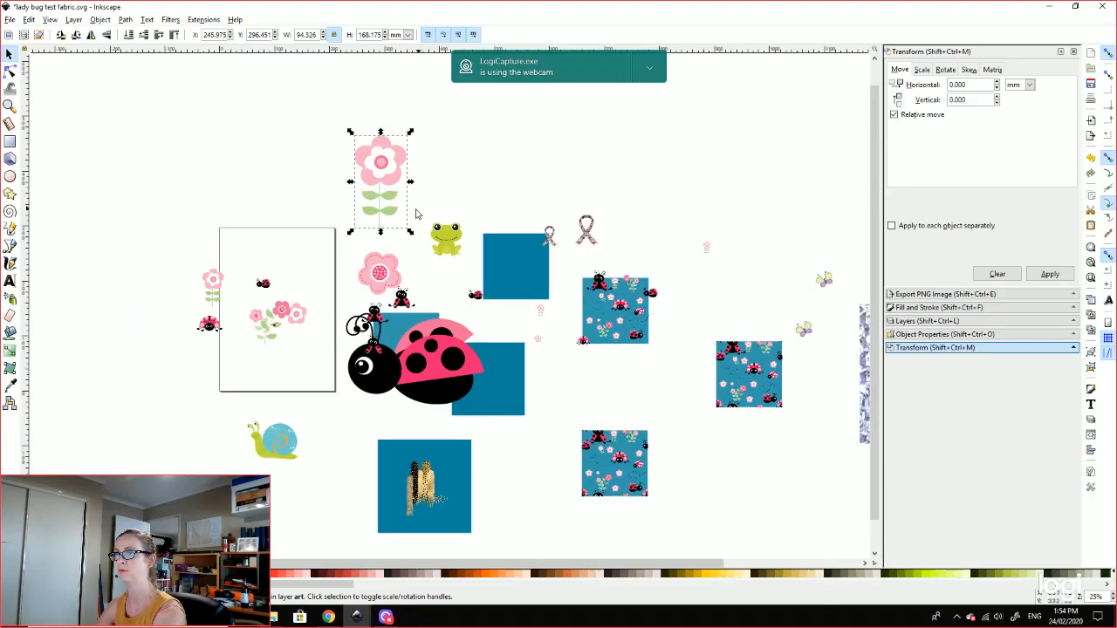
scroll(410, 214, up, 5)
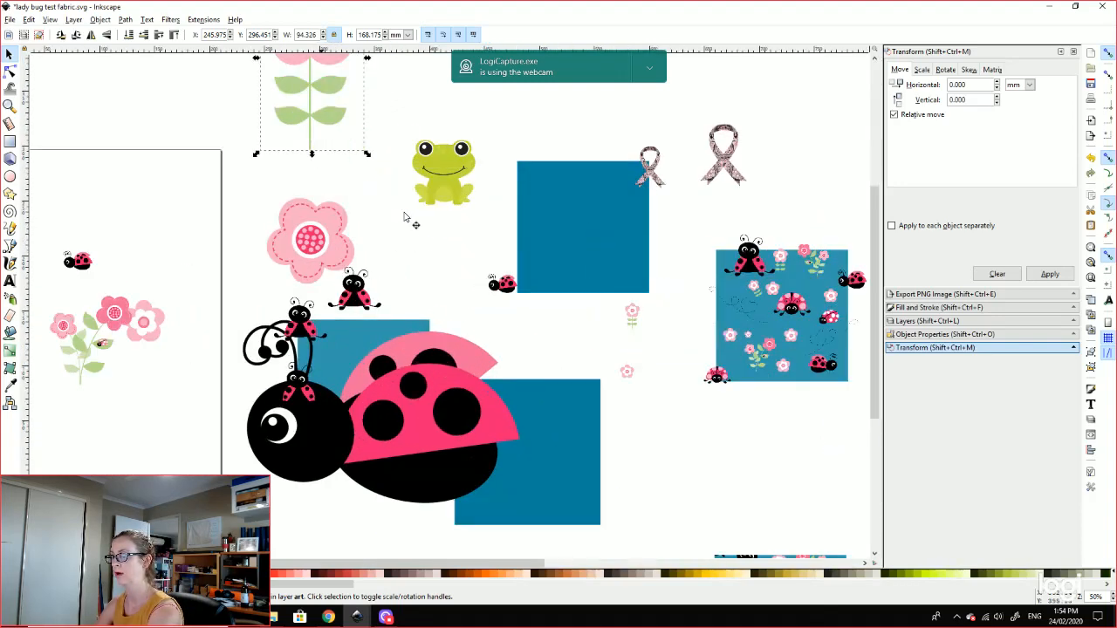
scroll(404, 217, down, 1)
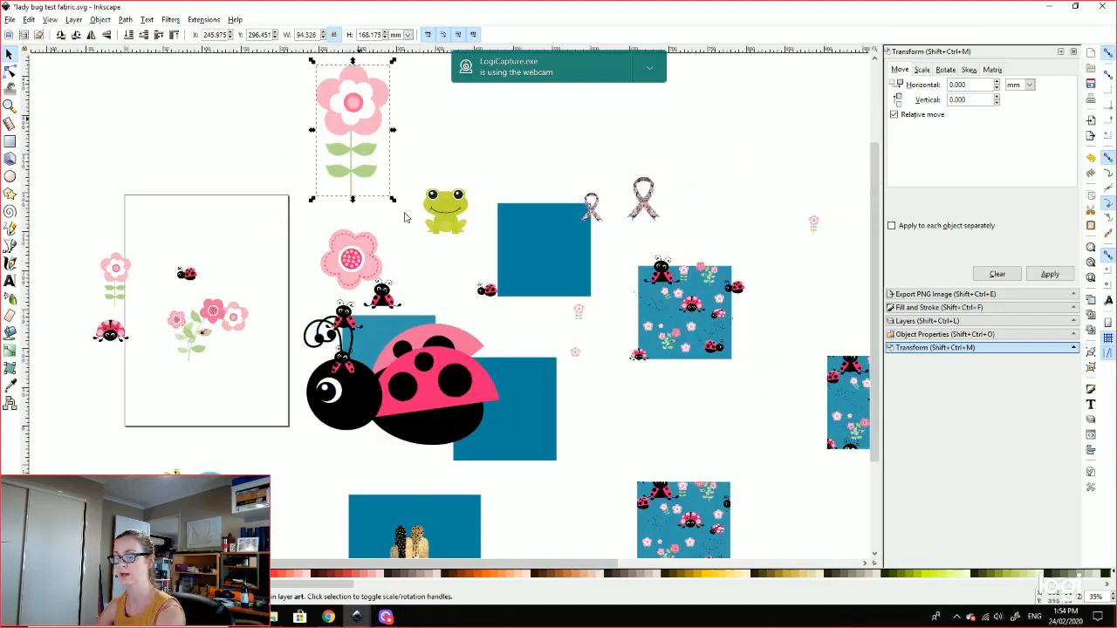
key(1)
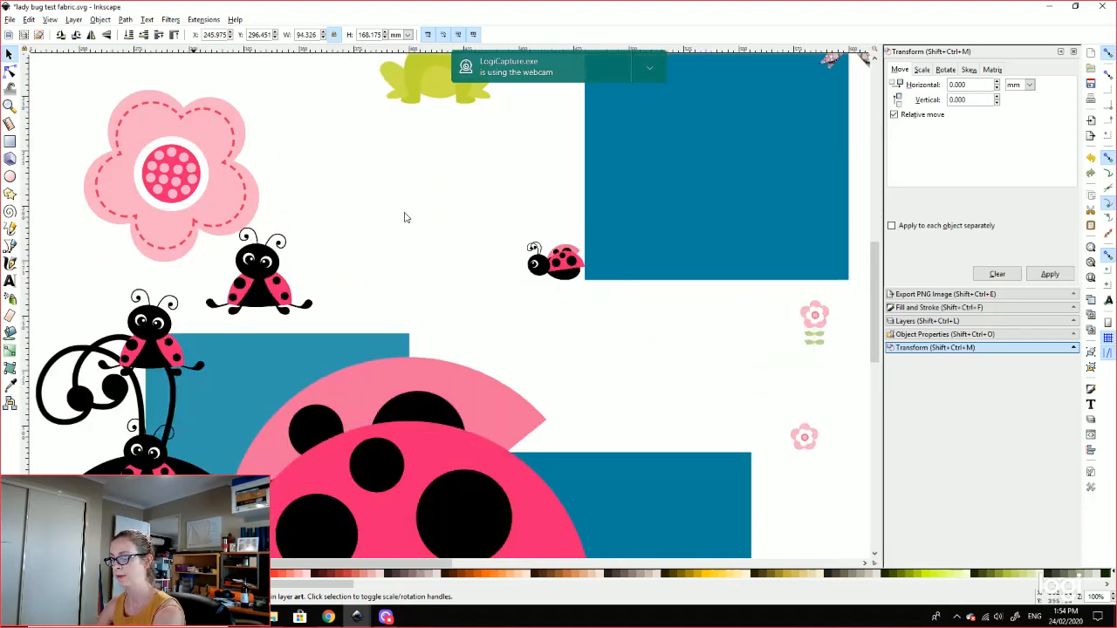
scroll(404, 218, down, 3)
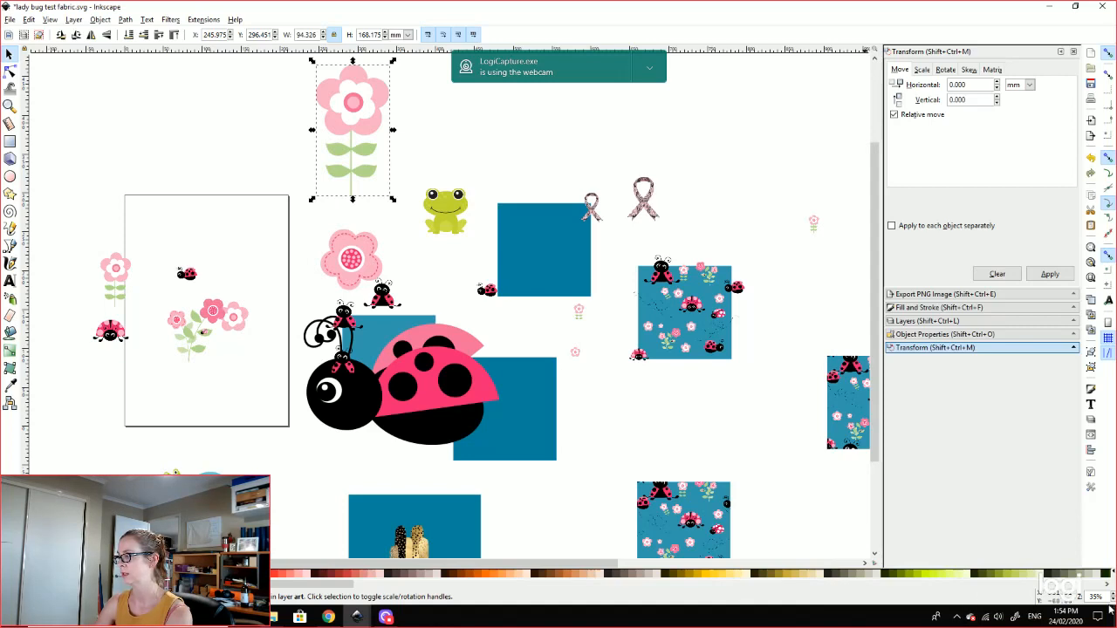
click(1113, 595)
click(1113, 595)
click(1114, 595)
click(1113, 595)
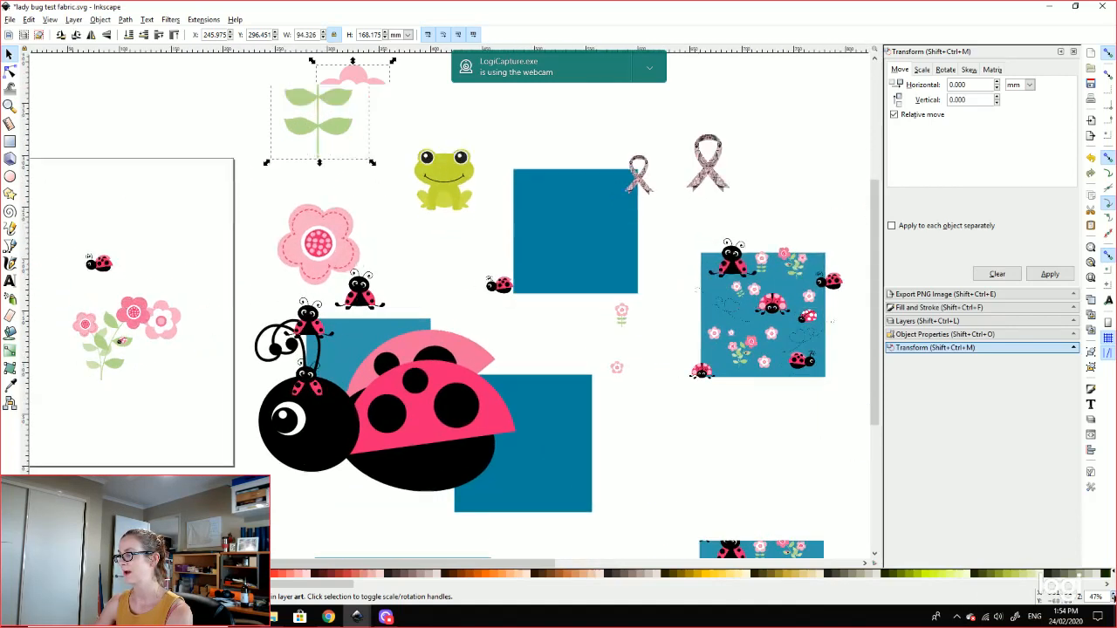
click(1113, 595)
click(1114, 595)
click(1113, 595)
click(1113, 595)
click(1114, 596)
click(1114, 595)
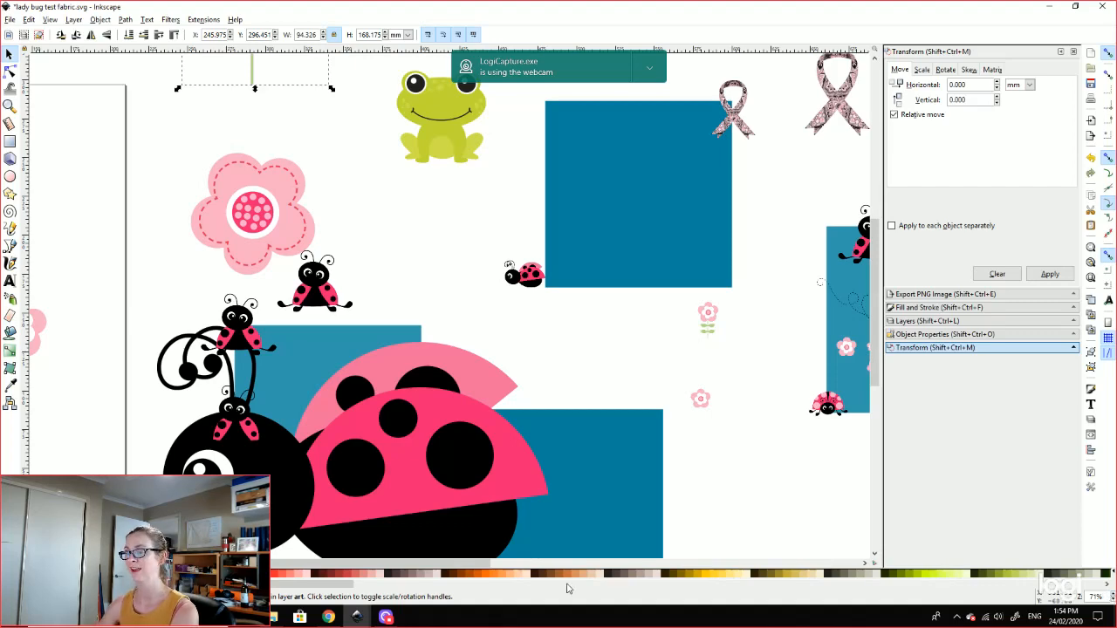
click(328, 617)
Step: Bring up the Tile Tester preview and zoom out to see many repeats of the ladybug pattern
click(210, 10)
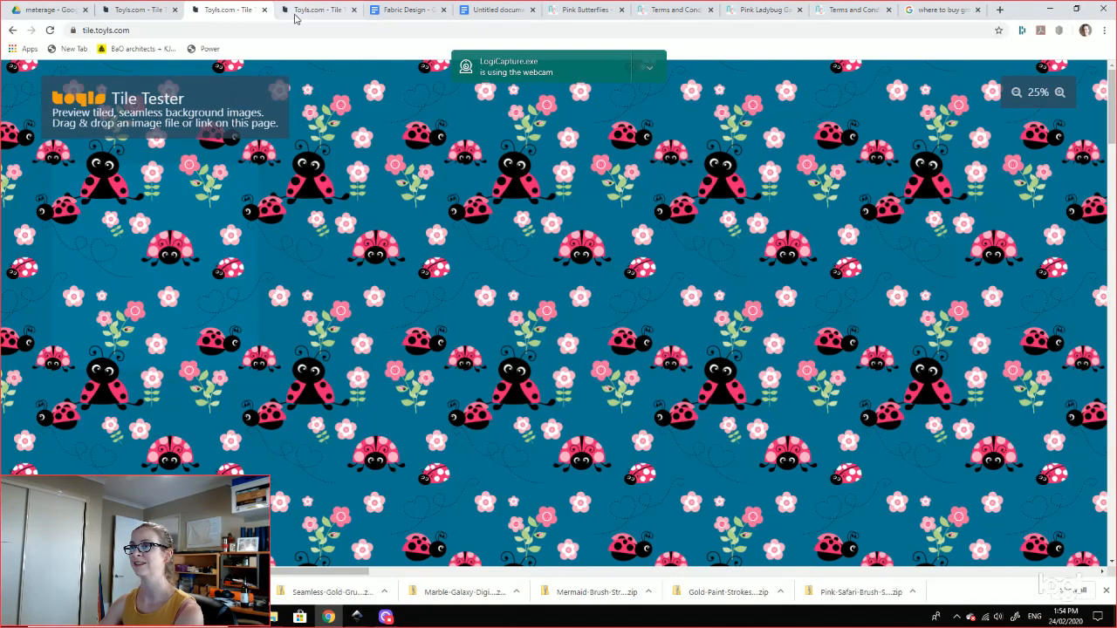
click(165, 10)
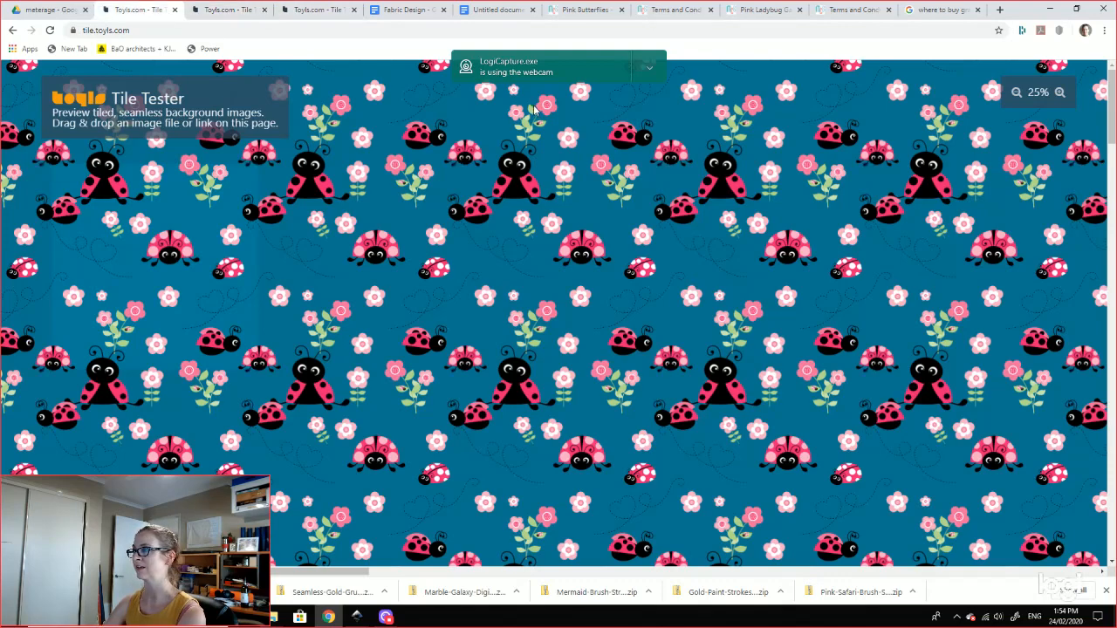
click(1060, 93)
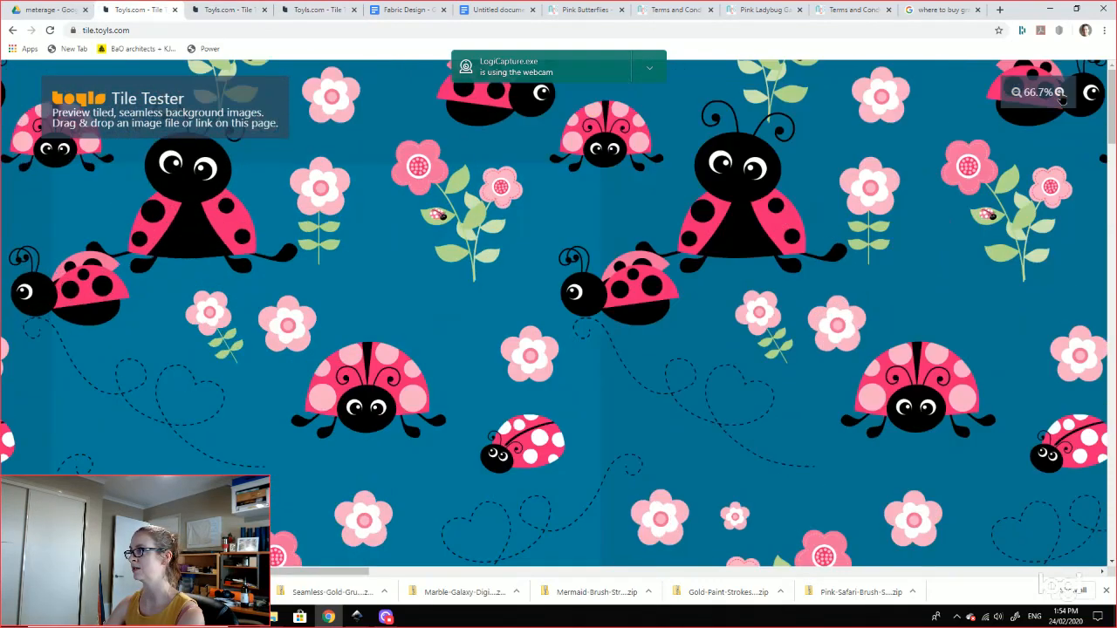
click(1015, 92)
click(1014, 93)
click(1015, 92)
click(1015, 93)
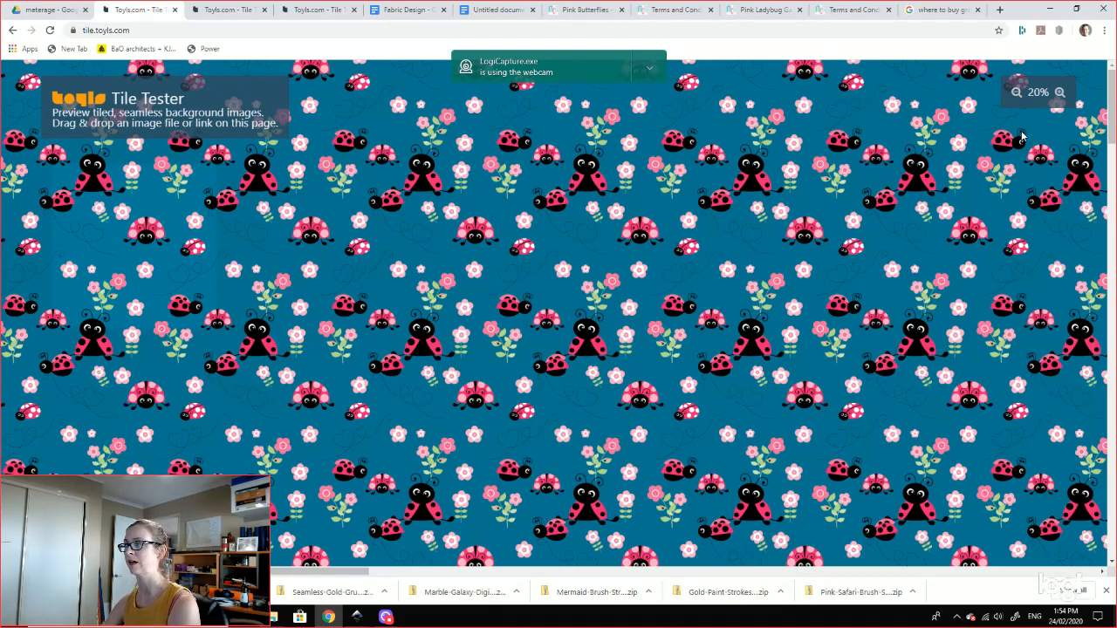
Step: Zoom the tiled preview back in to 100%, then switch back to the Inkscape fabric file
click(1059, 92)
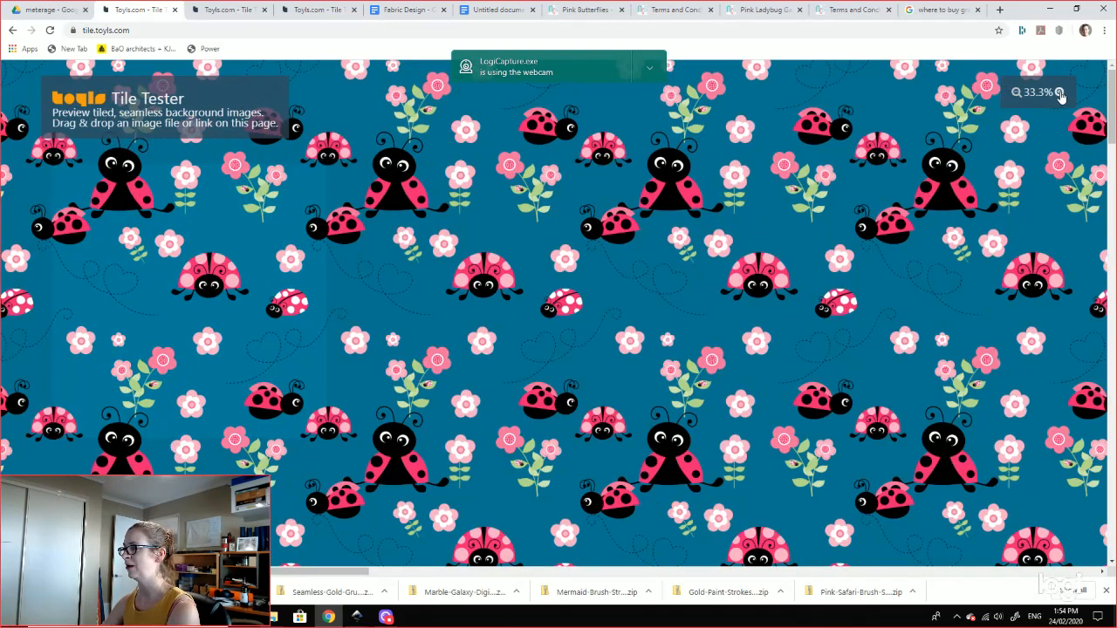
click(1060, 92)
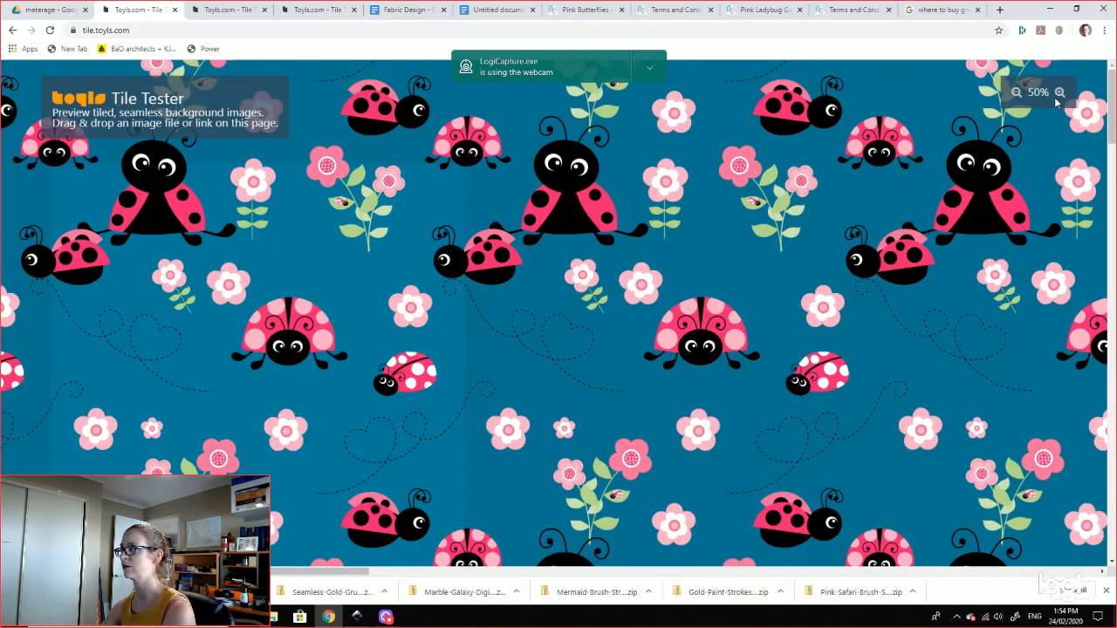
click(1058, 93)
click(1060, 93)
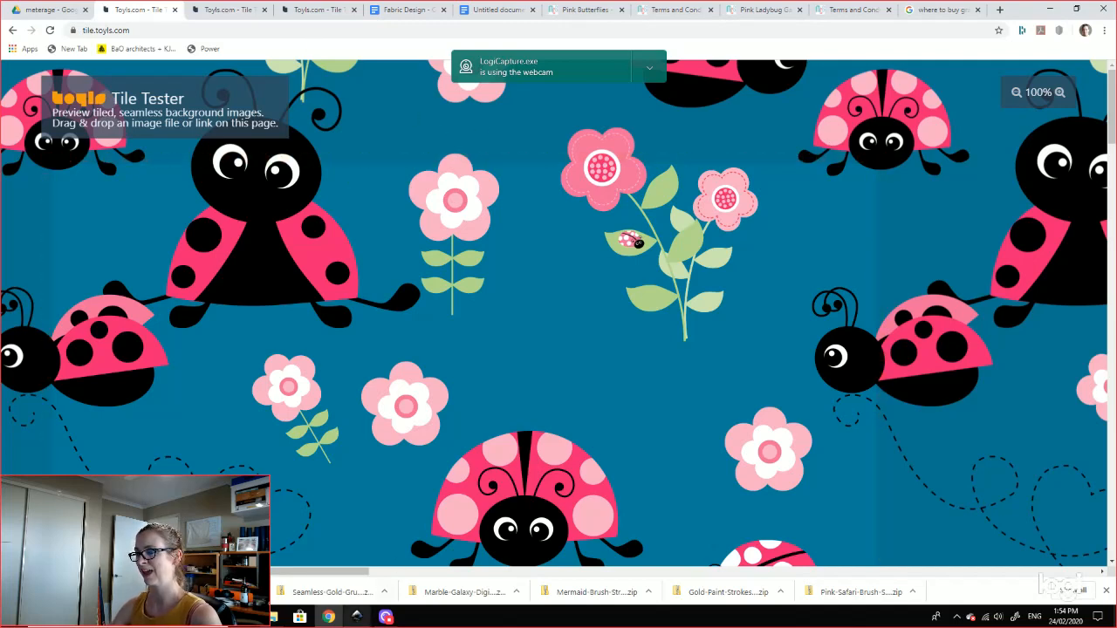
click(358, 618)
click(480, 576)
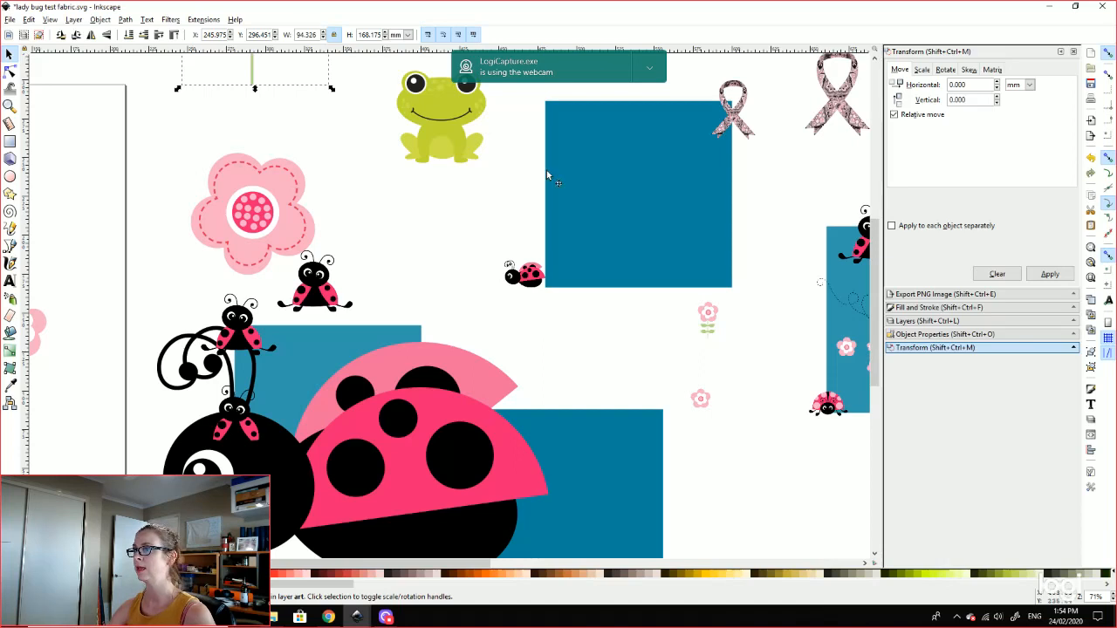
click(602, 341)
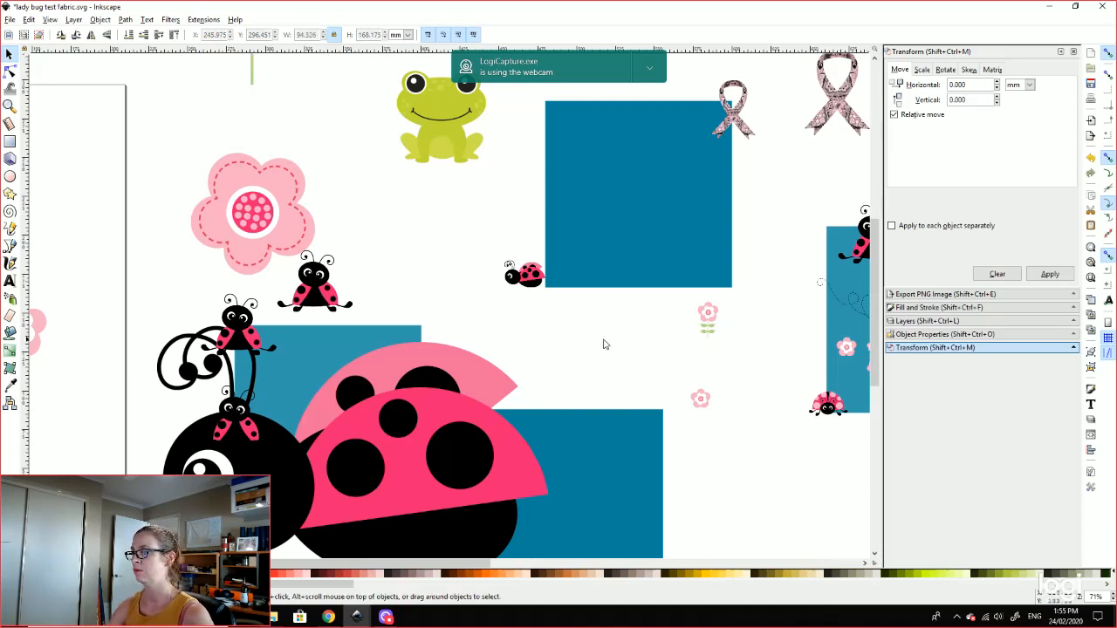
drag(604, 341, 482, 358)
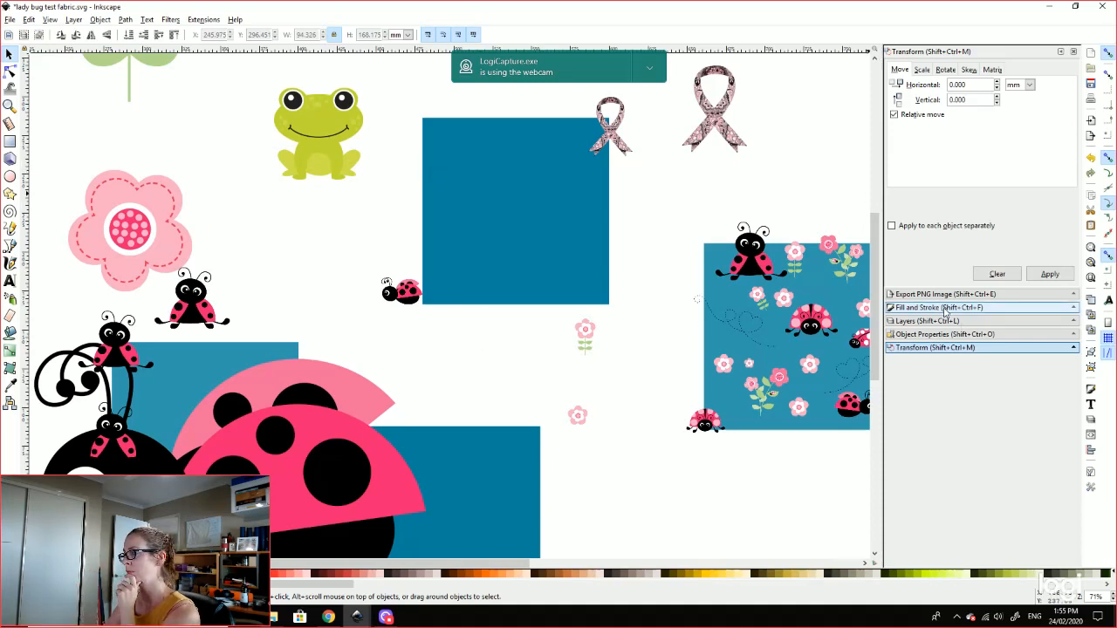
click(510, 171)
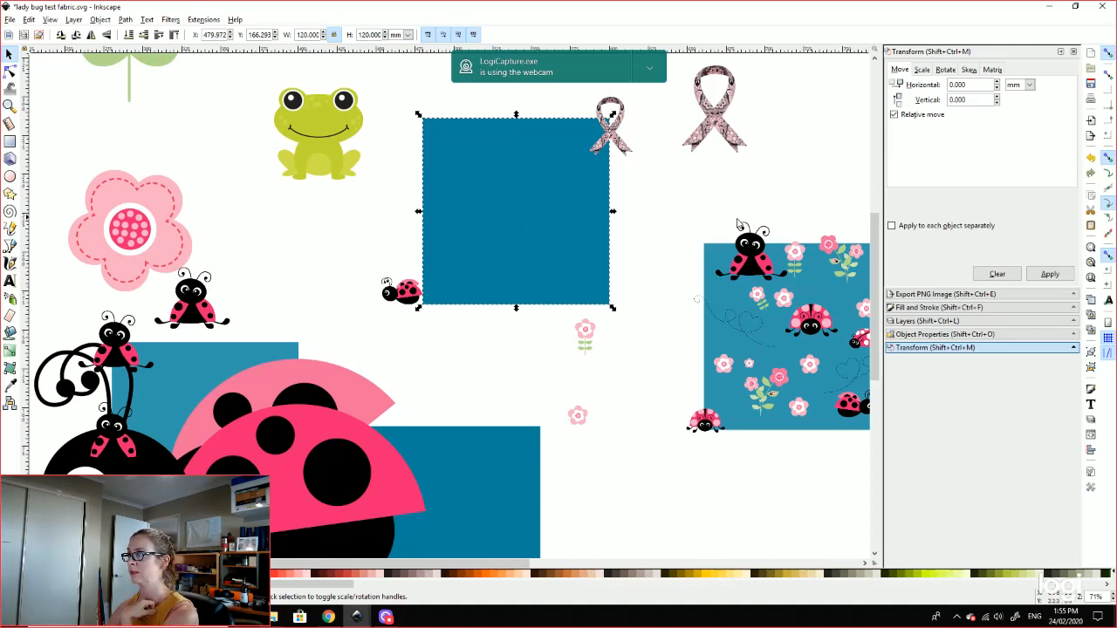
click(803, 187)
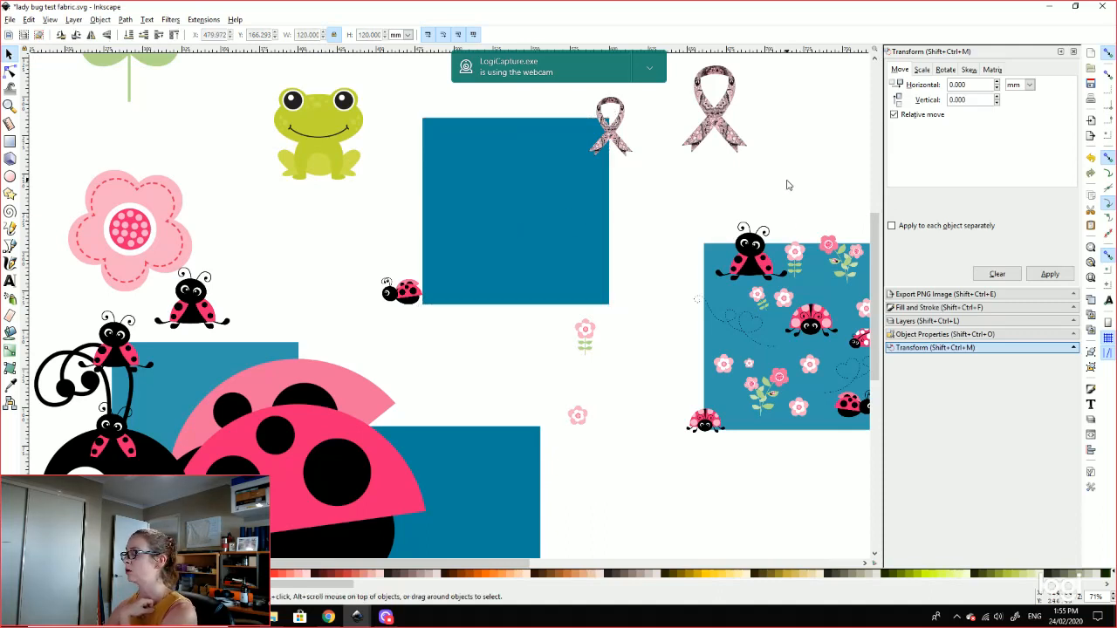
Step: Review the PNG export settings (whole drawing, 300 dpi), then open the Edit menu
click(925, 296)
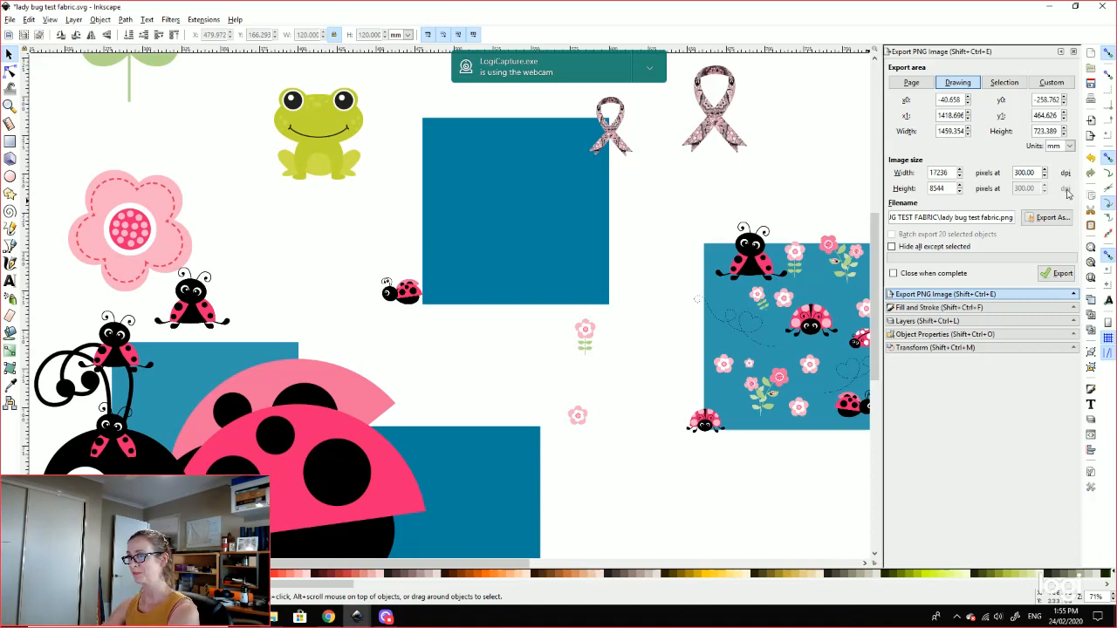
click(29, 20)
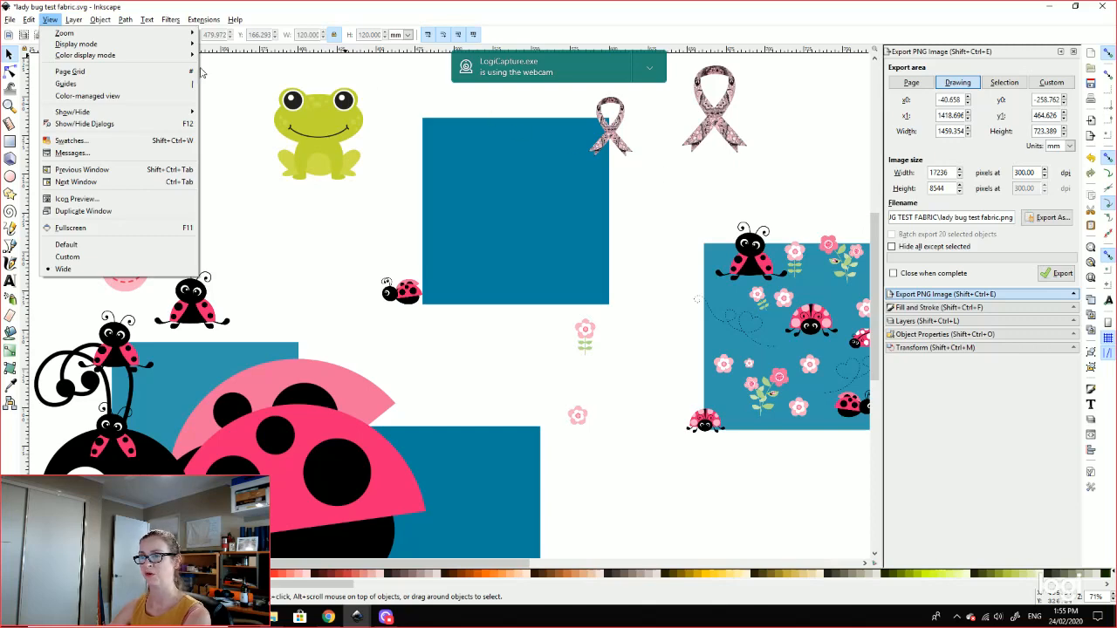
Step: In Preferences, confirm arrow keys move objects by 119.9999 mm, then close the dialog
mouse_move(29, 19)
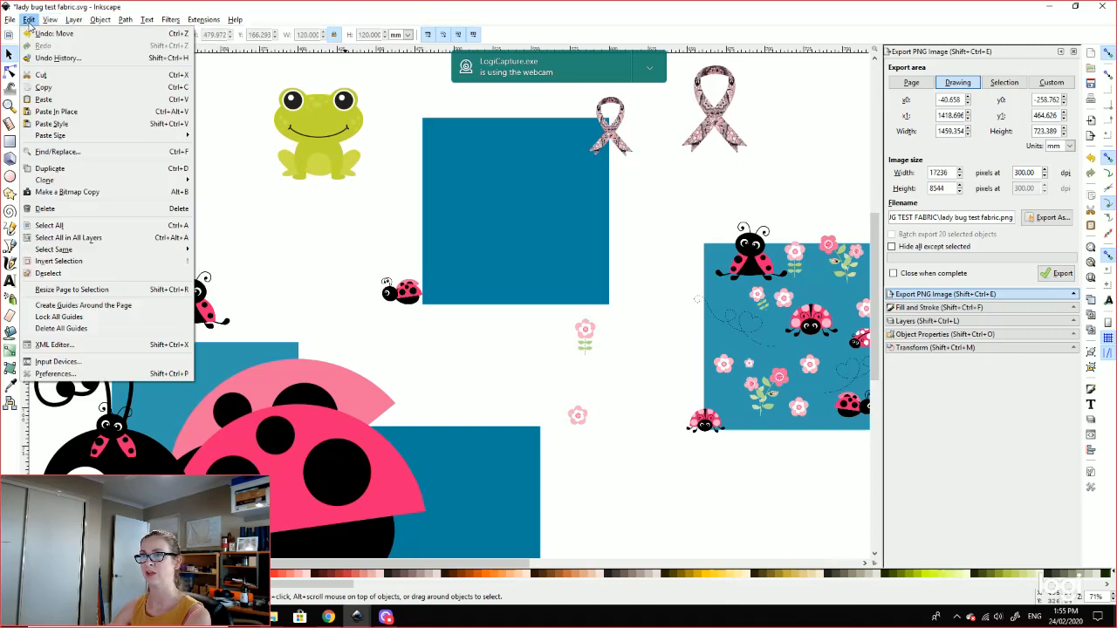
click(54, 372)
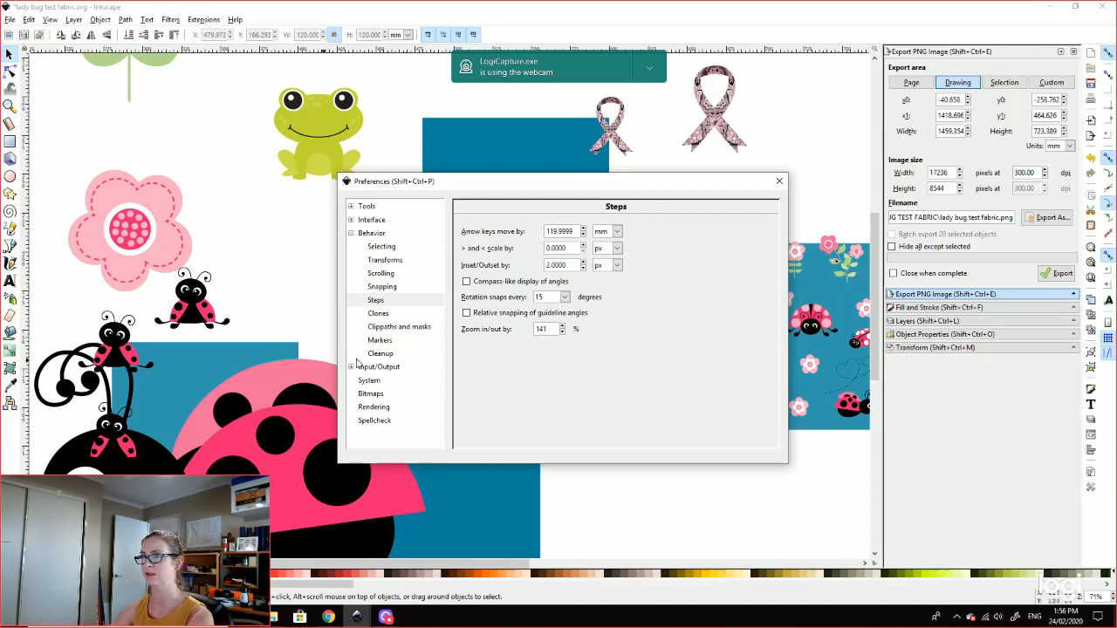
click(352, 220)
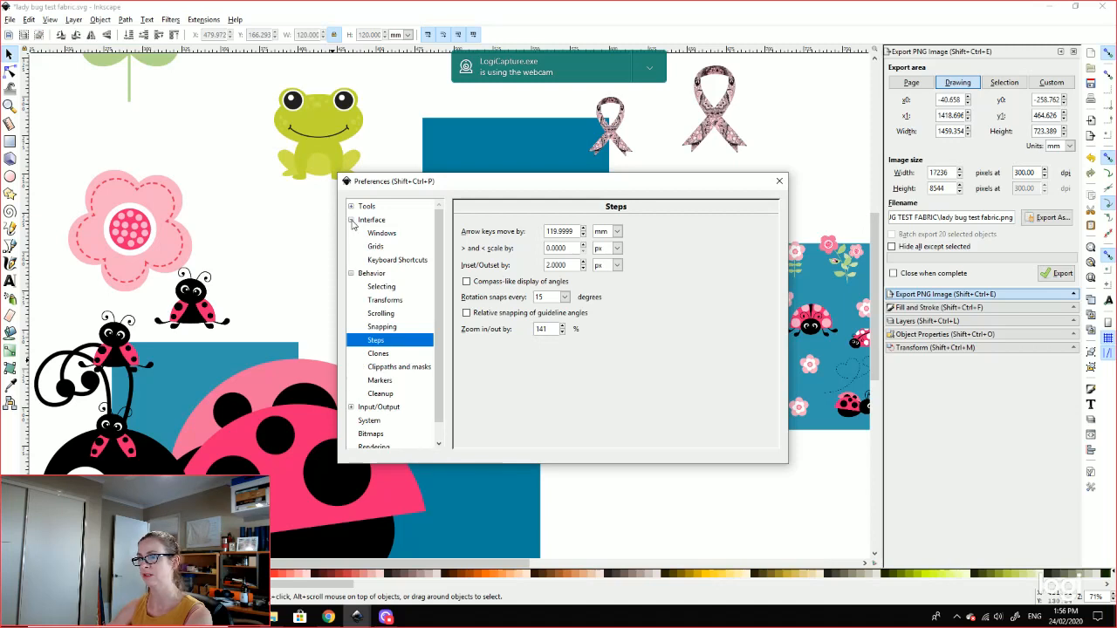
click(352, 220)
click(782, 181)
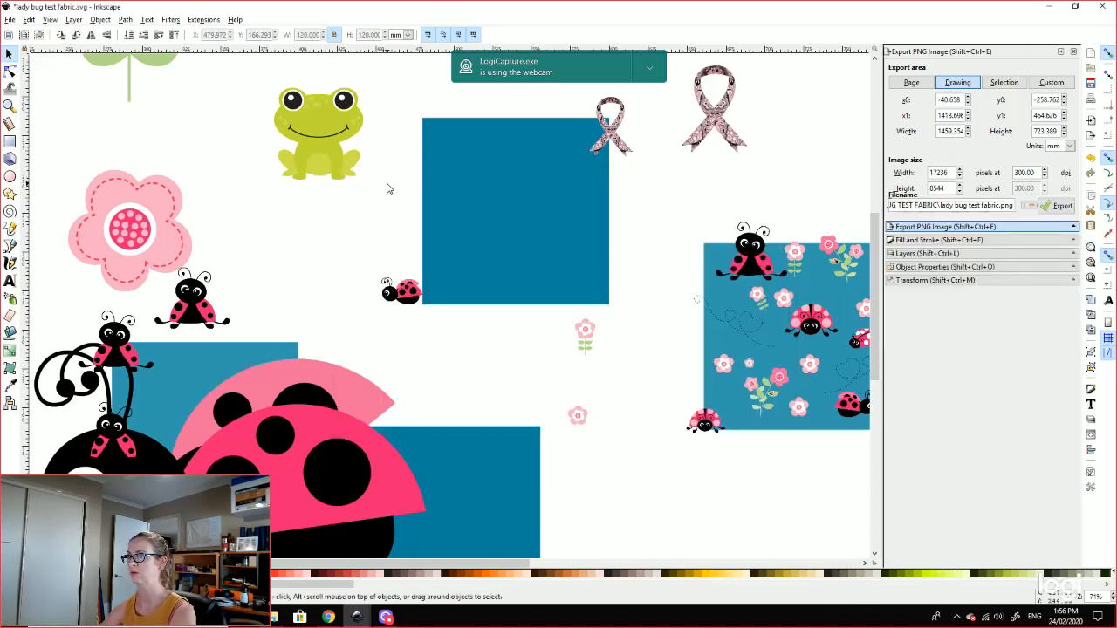
Step: Move the big pink ladybug group up by the flower and shrink it to about 148 mm wide
scroll(702, 203, up, 1)
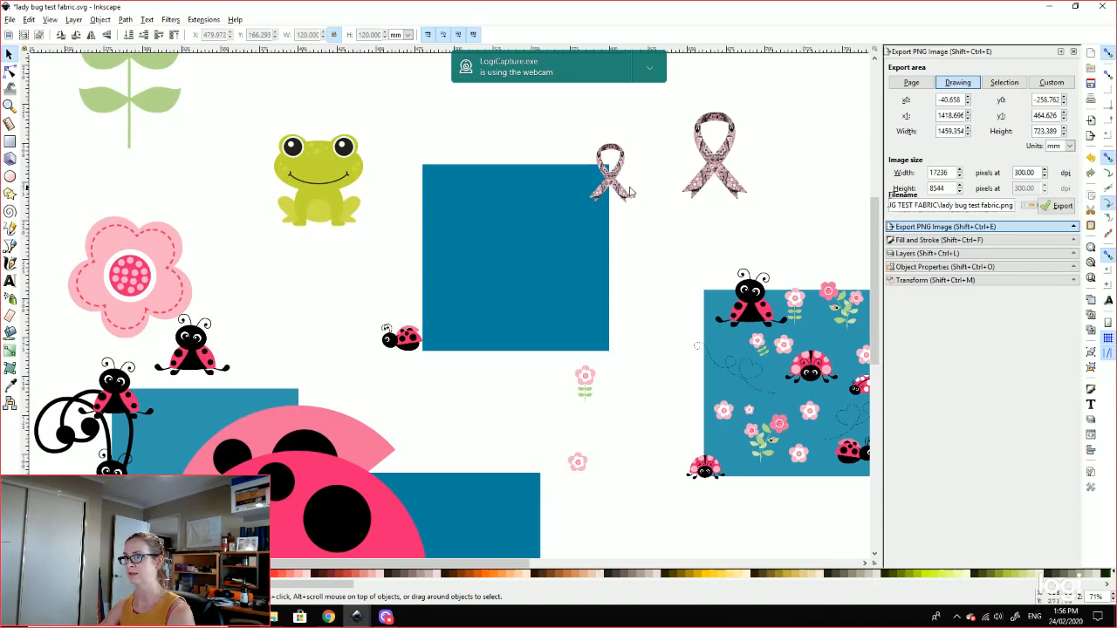
scroll(444, 308, down, 1)
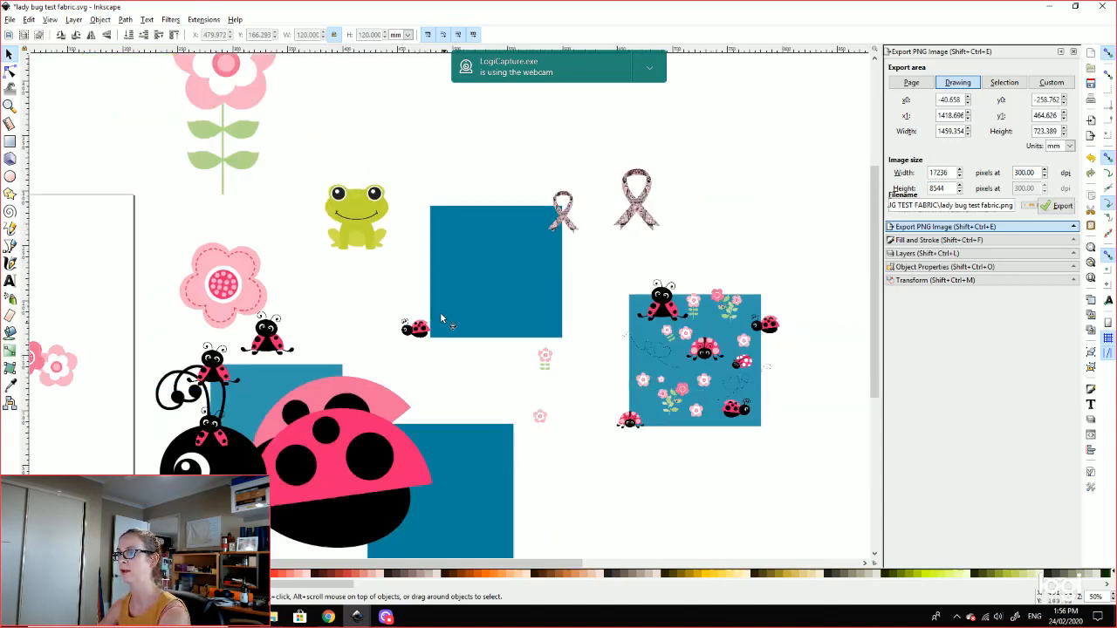
drag(303, 447, 299, 303)
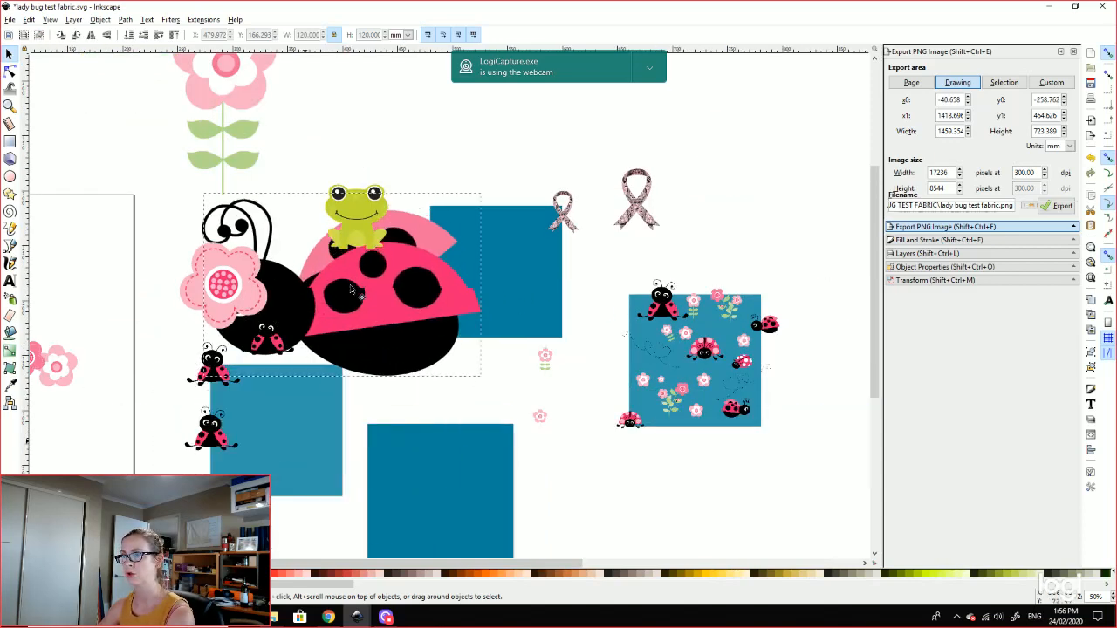
drag(411, 390, 368, 362)
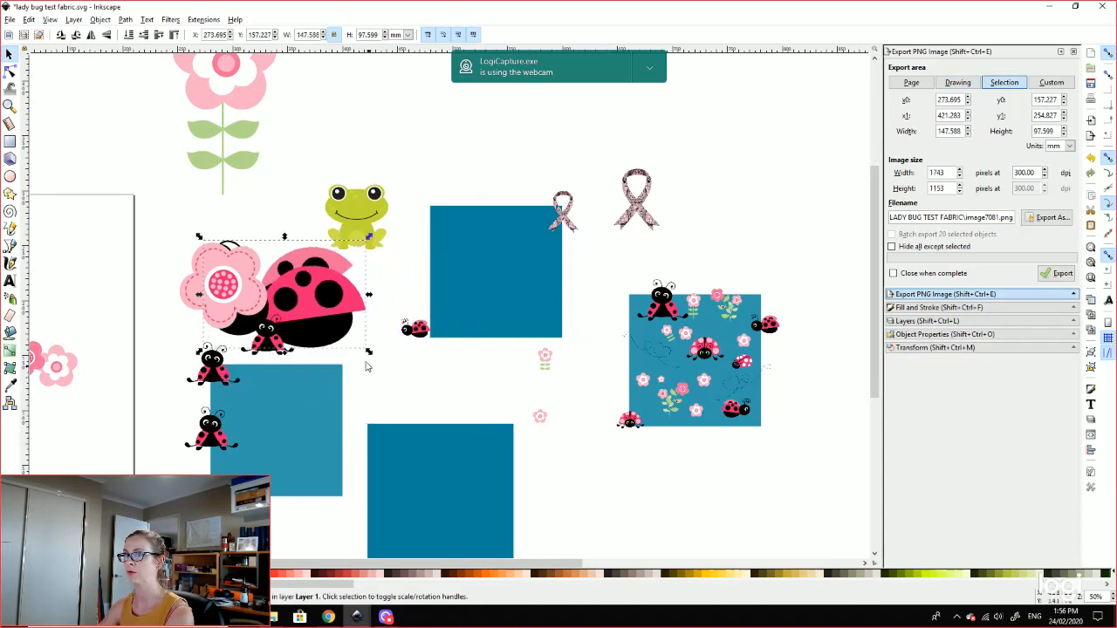
drag(316, 296, 362, 320)
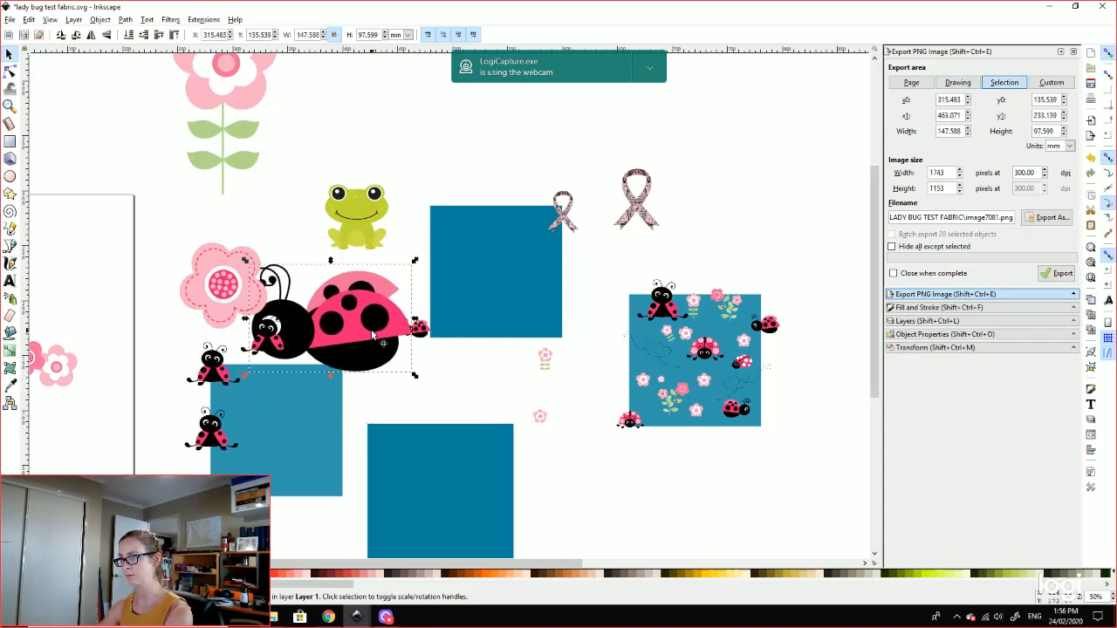
Step: Draw a new teal rectangle of about 146 × 162 mm above the tile
click(10, 141)
drag(707, 79, 869, 260)
drag(786, 170, 663, 181)
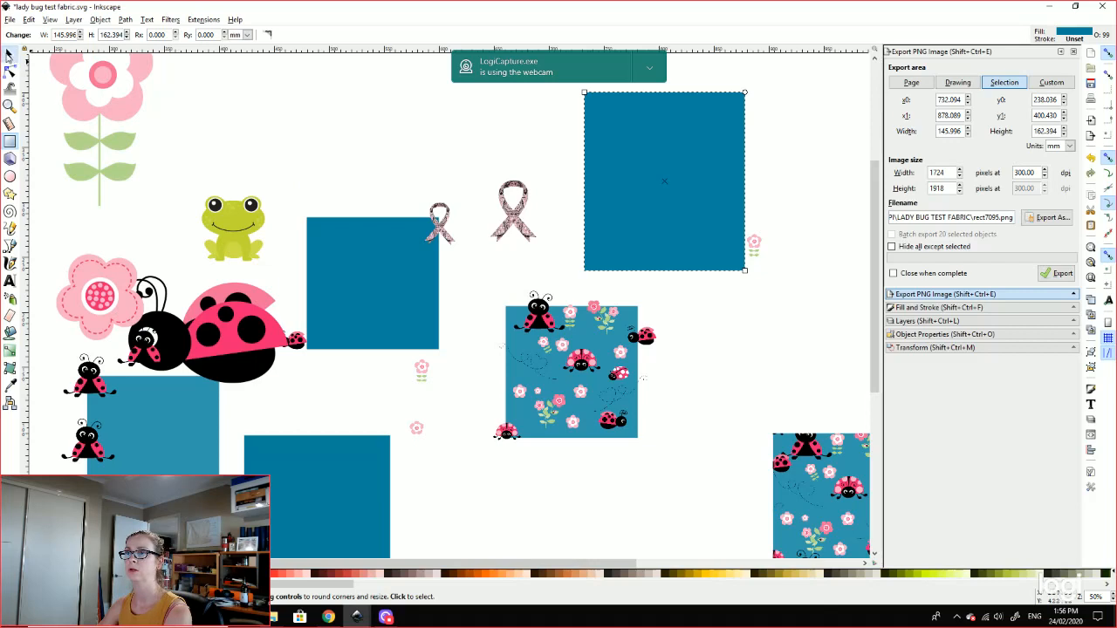
click(9, 54)
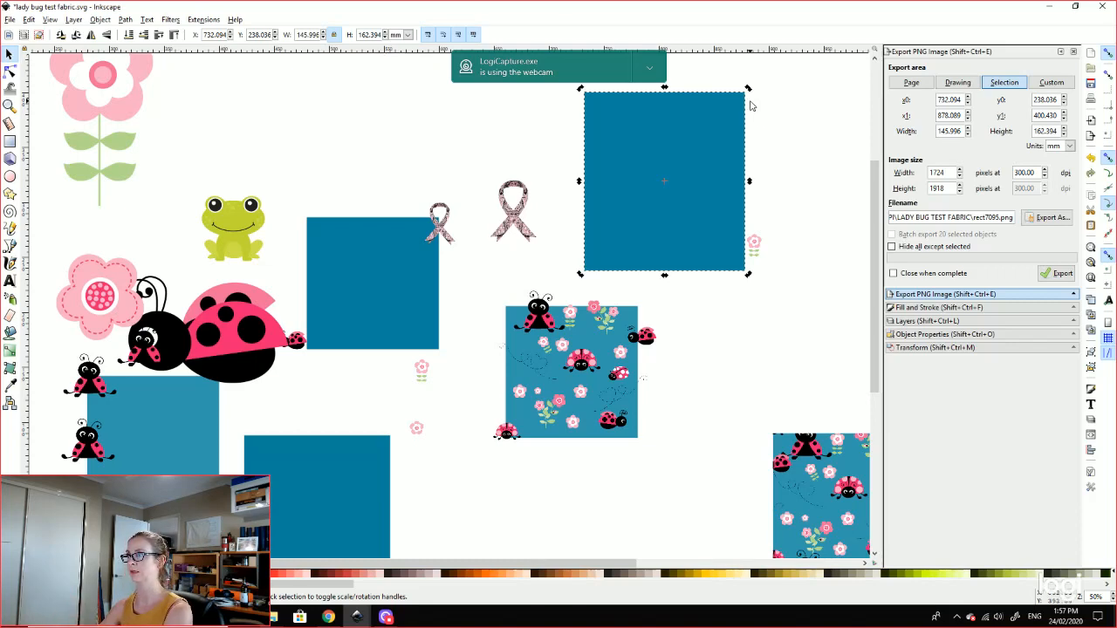
click(795, 144)
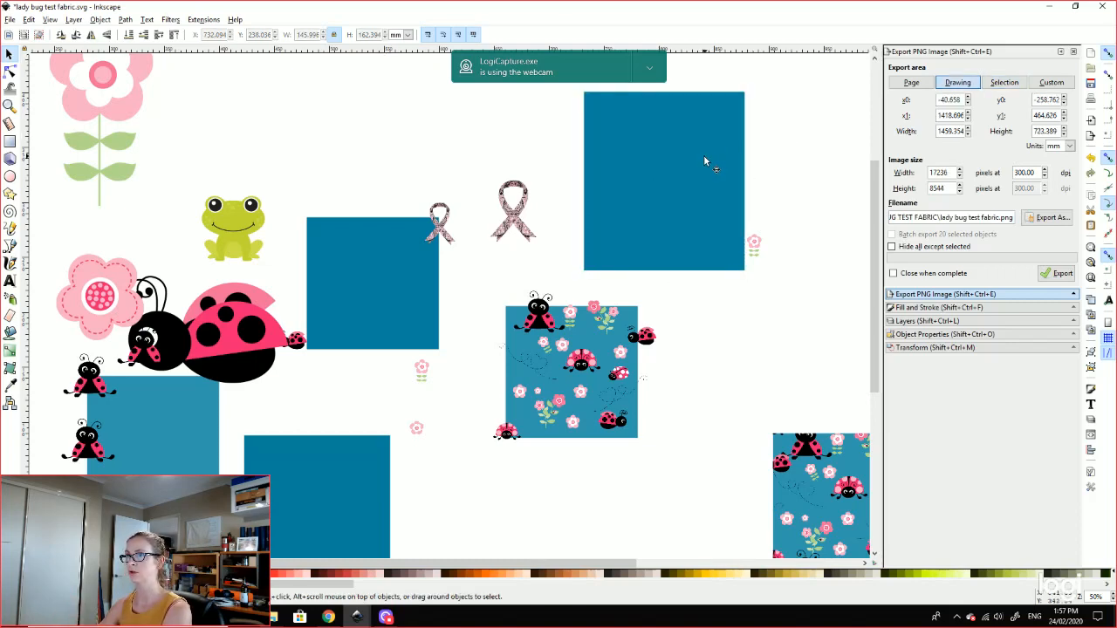
click(680, 194)
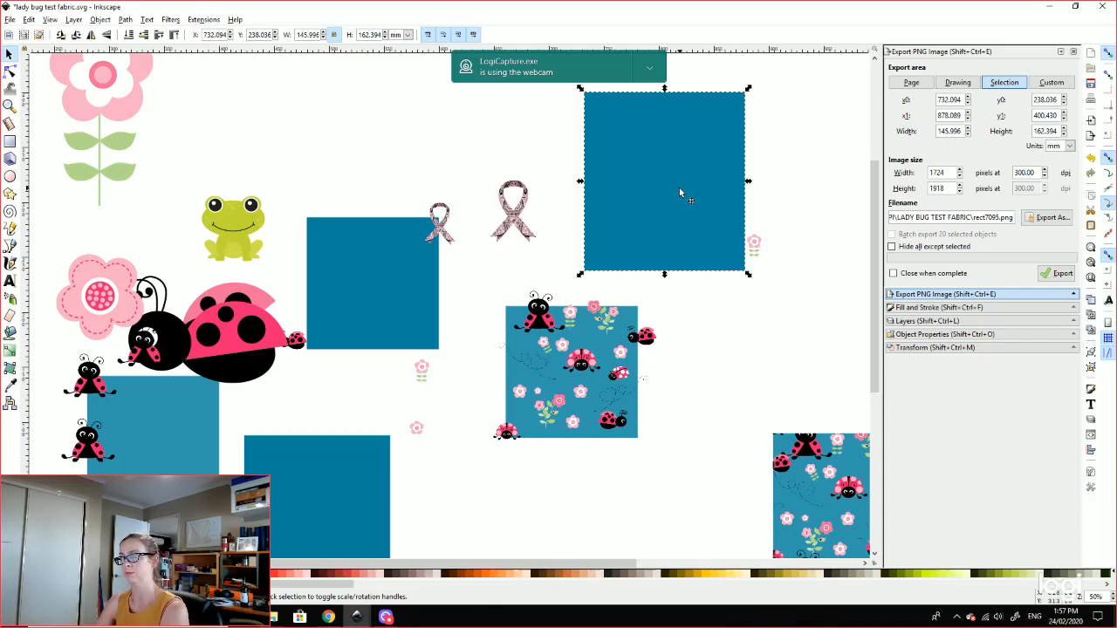
click(763, 196)
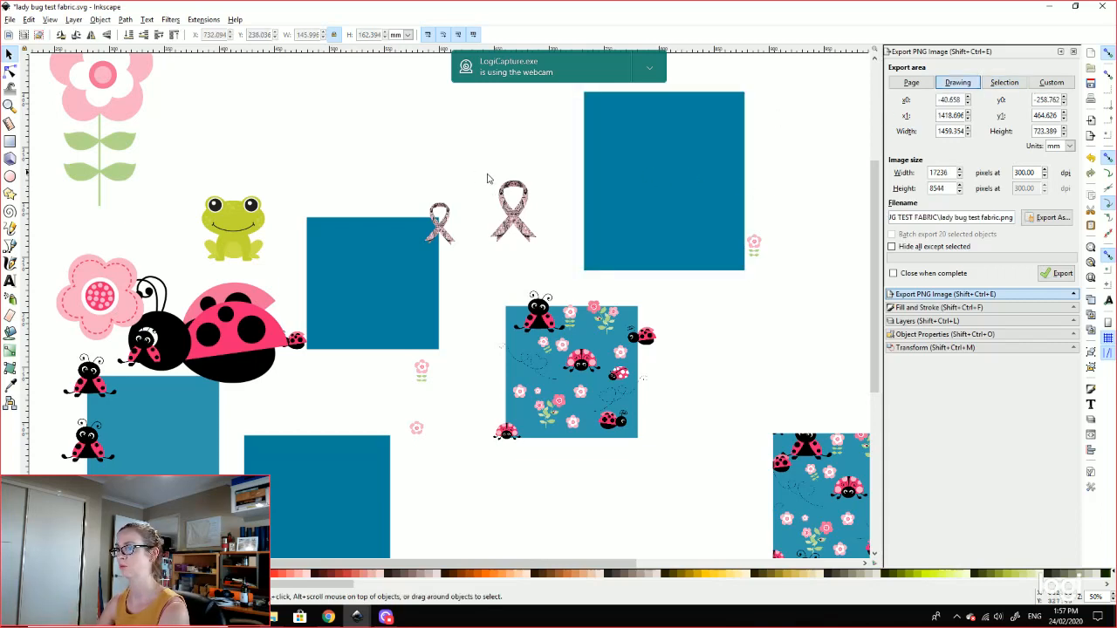
click(361, 286)
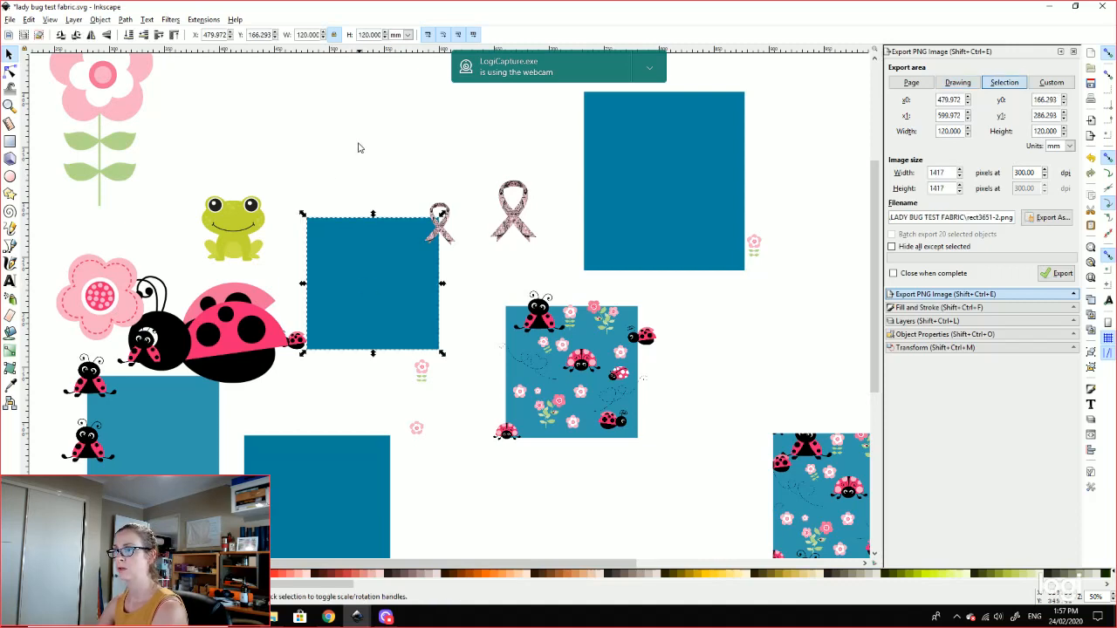
click(302, 279)
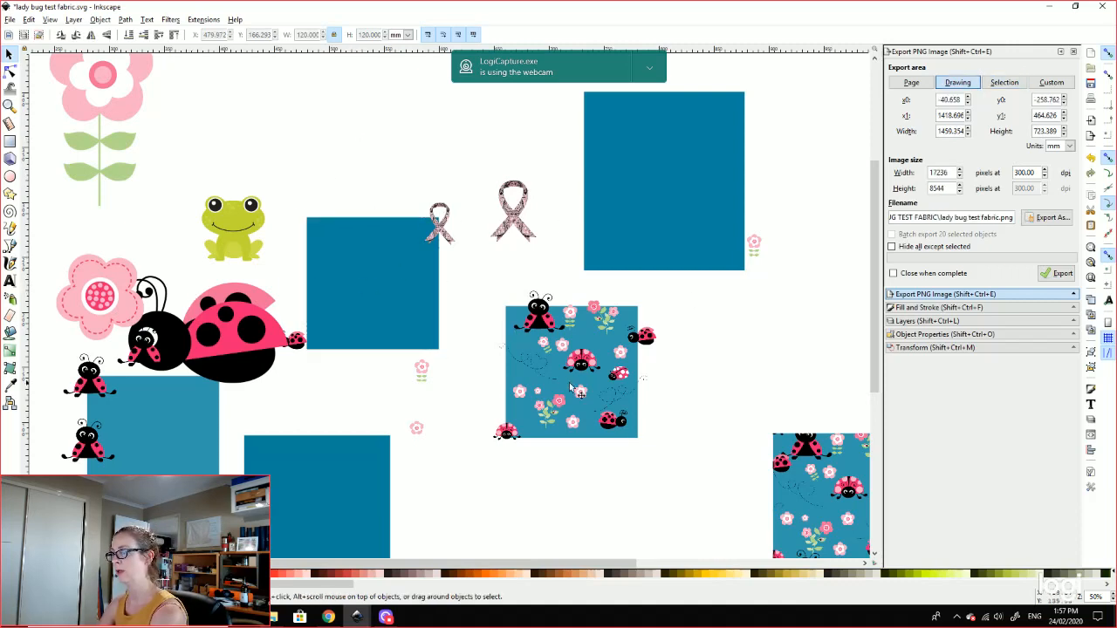
key(plus)
drag(810, 493, 776, 412)
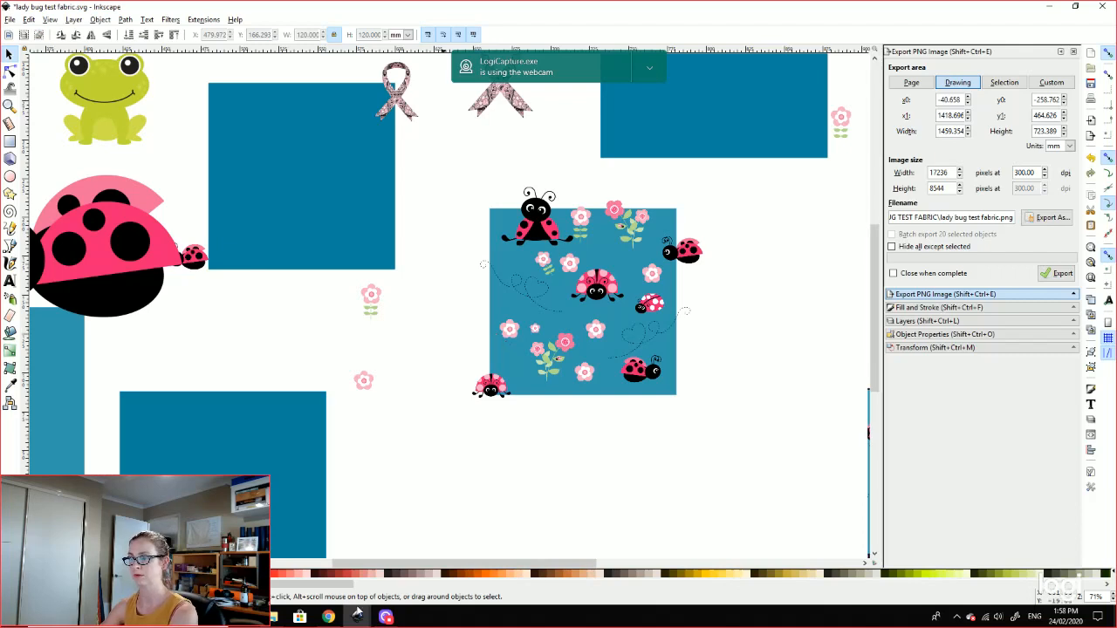
click(275, 617)
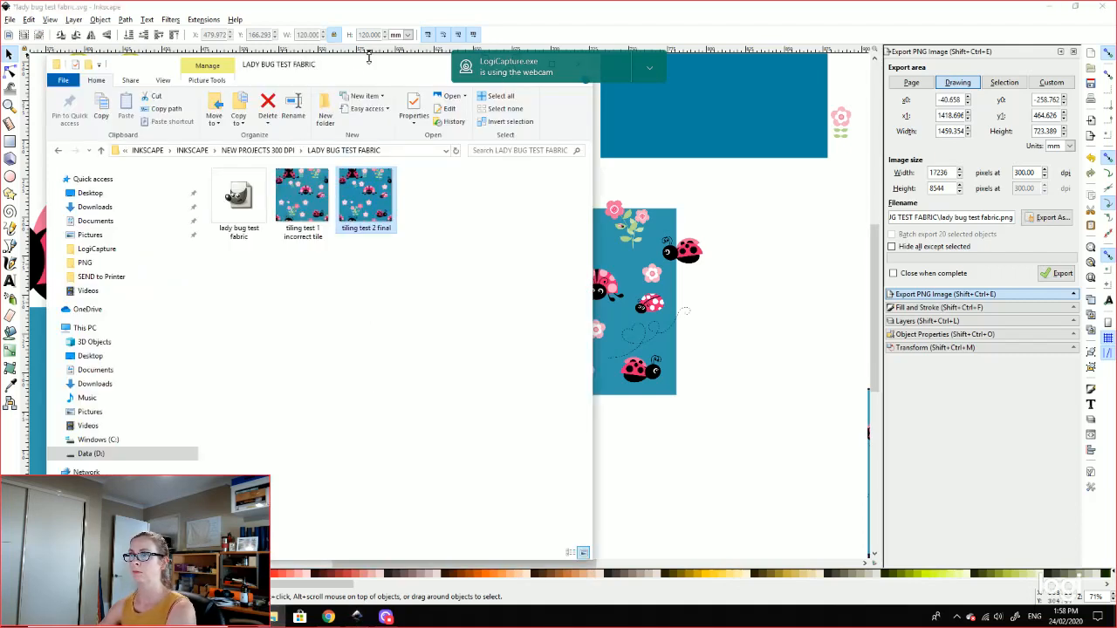
Step: Leave the LADY BUG TEST FABRIC folder and return to the Inkscape drawing
click(756, 350)
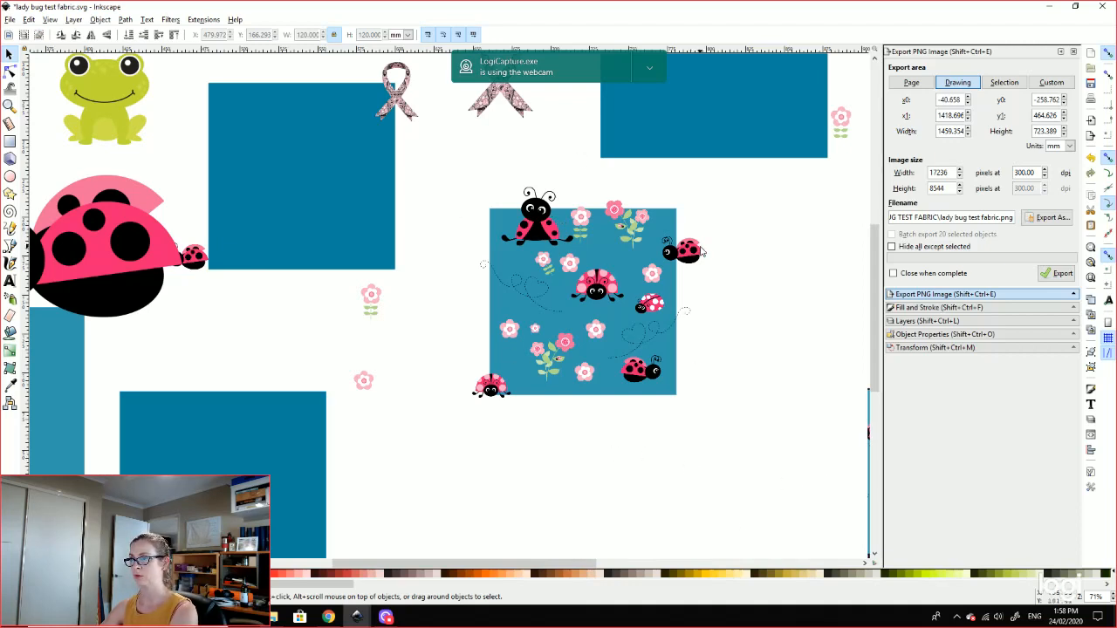
drag(790, 414, 649, 392)
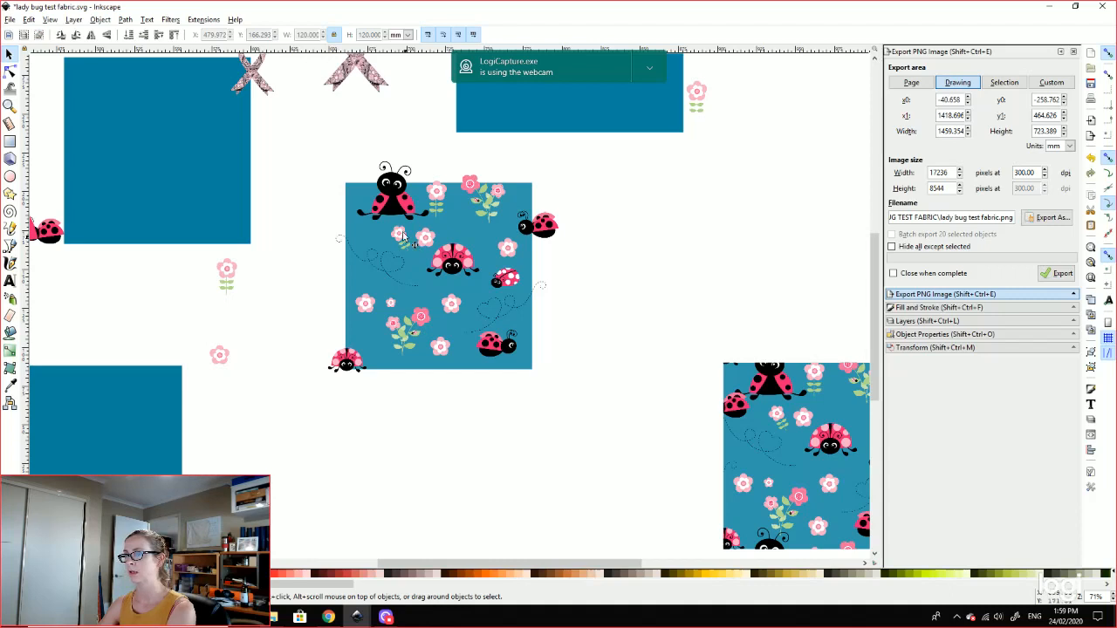
click(370, 199)
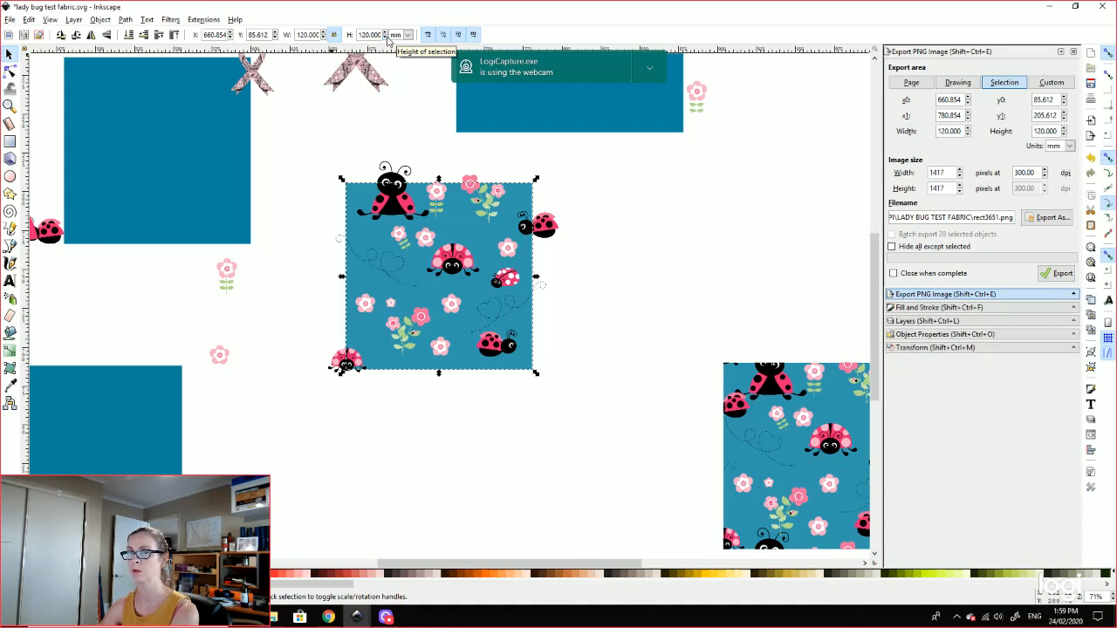
click(665, 228)
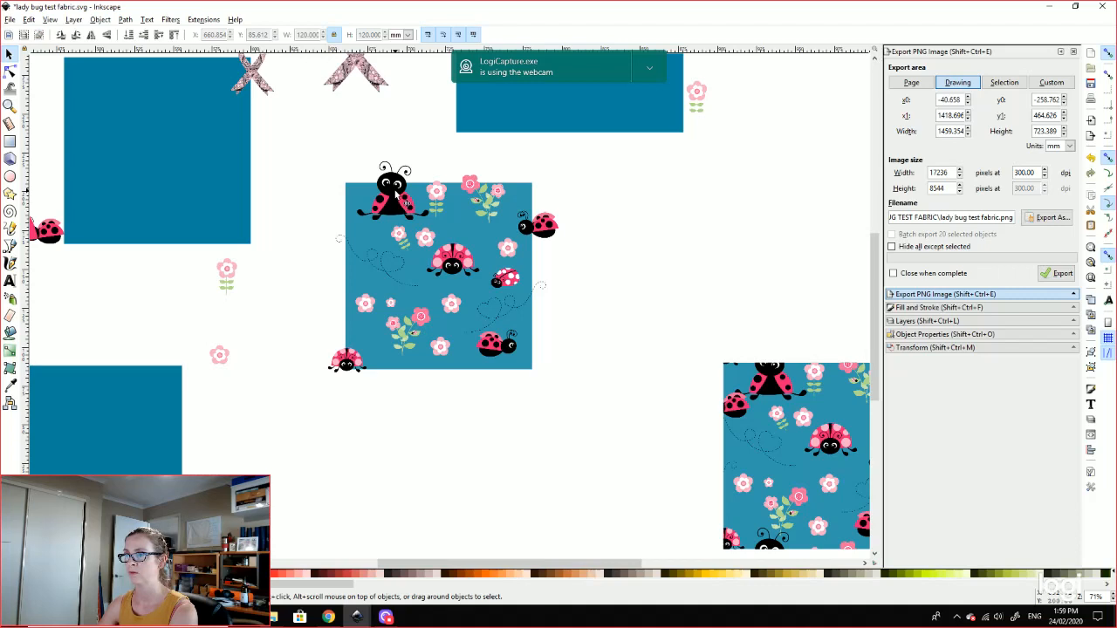
click(397, 197)
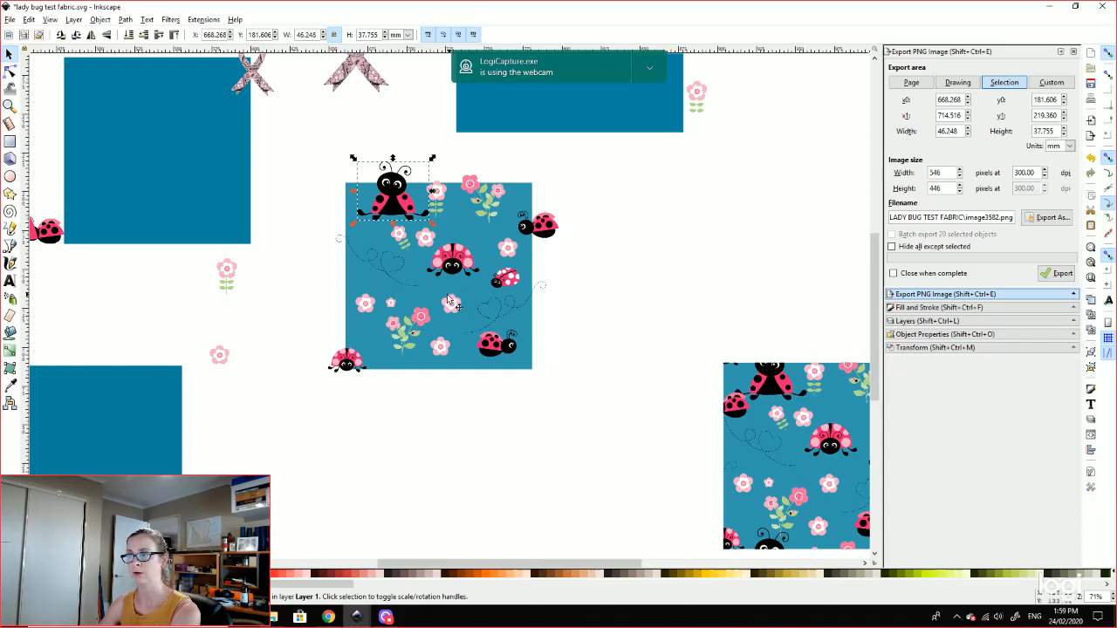
click(547, 229)
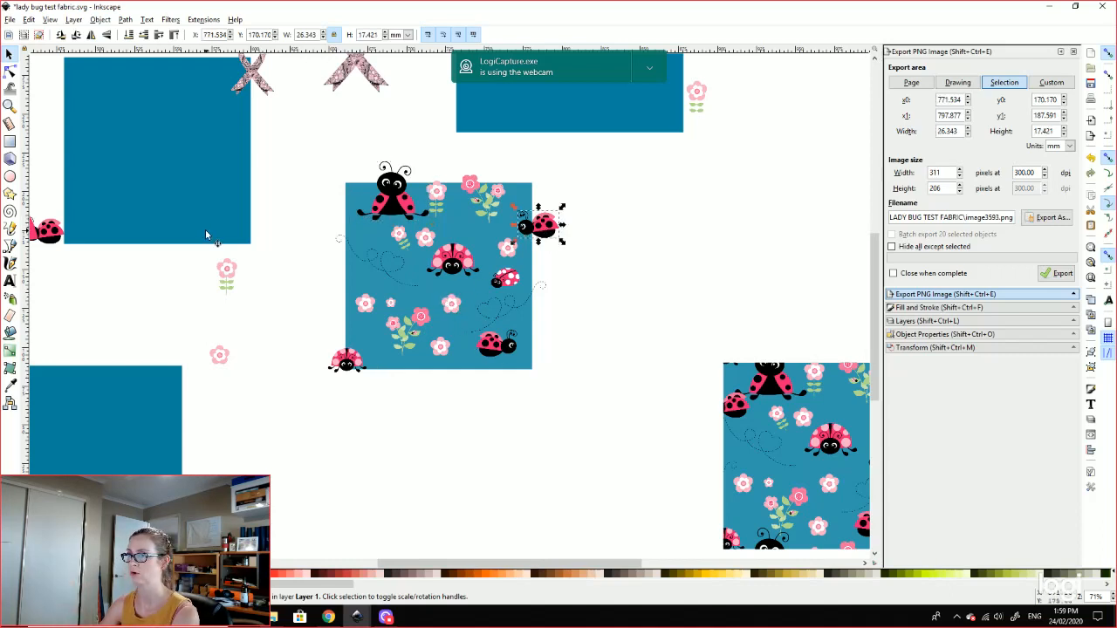
click(438, 410)
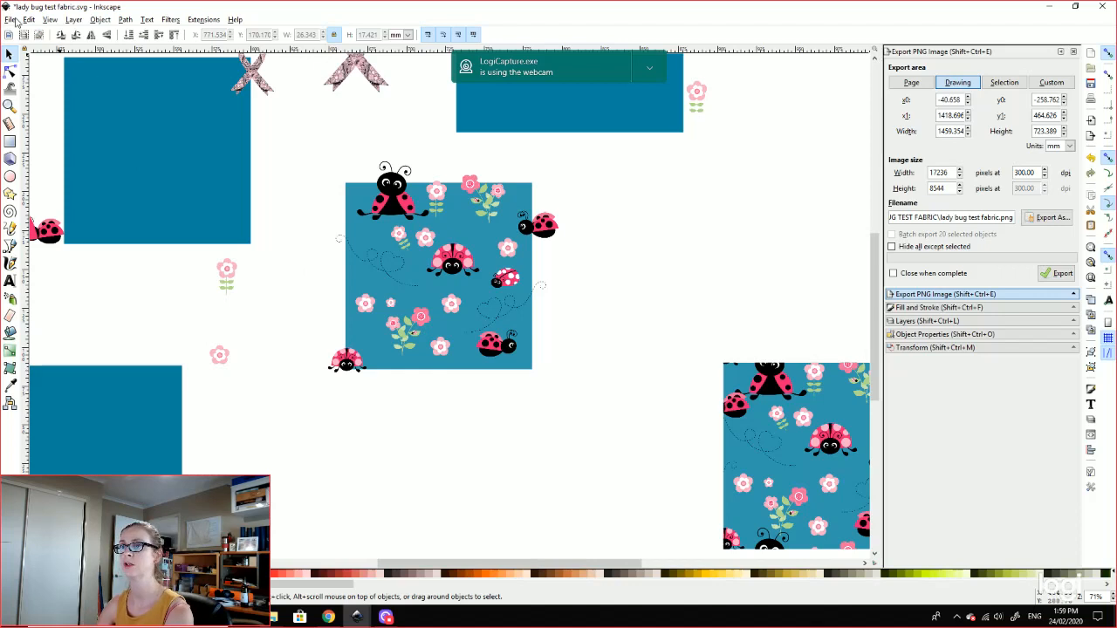
click(29, 19)
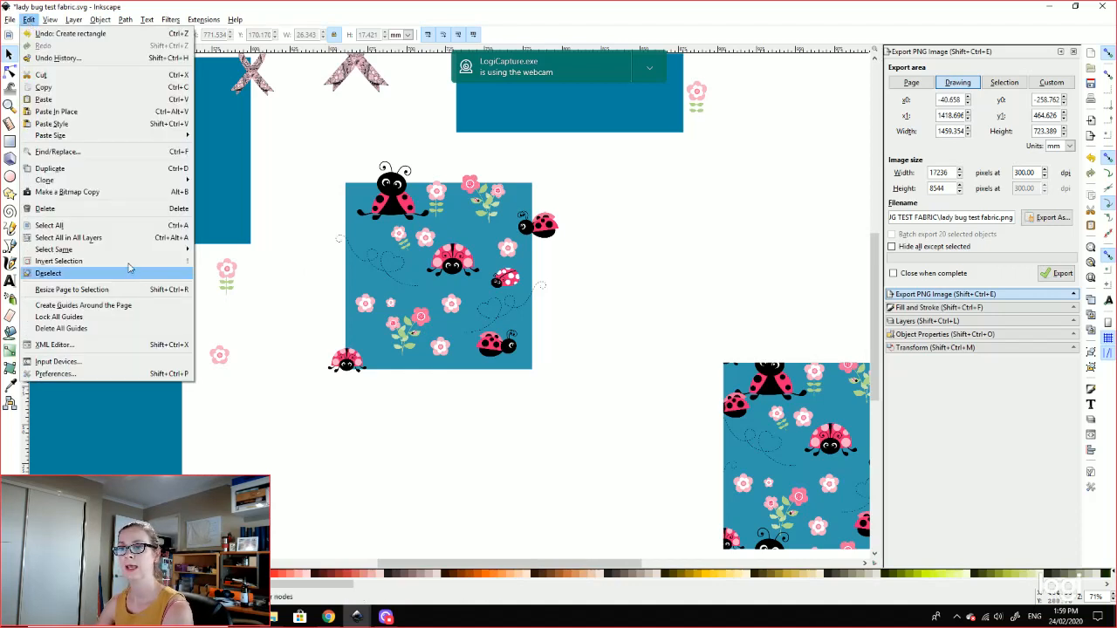
Step: Change the arrow-key nudge distance from 119.9999 to 120 mm and close Preferences
click(55, 373)
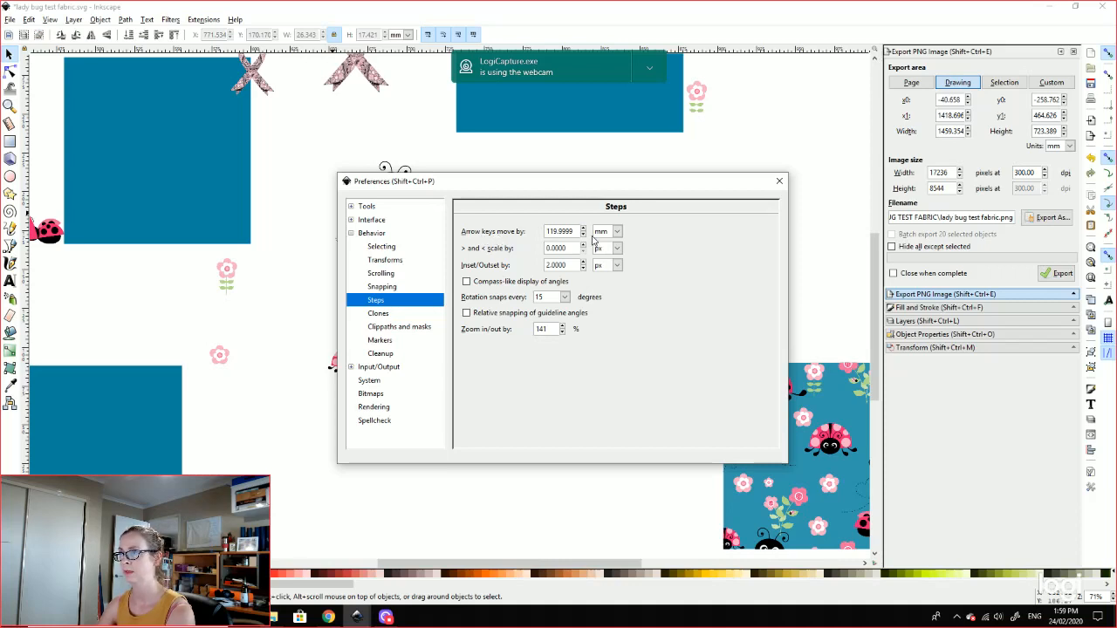
drag(581, 232, 506, 236)
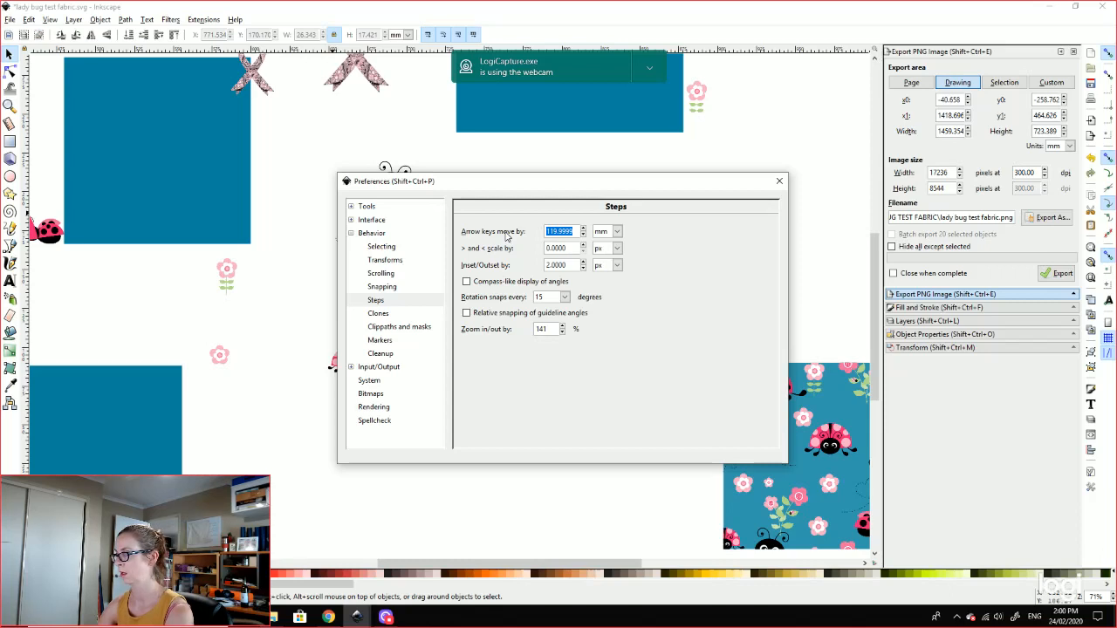
text(120)
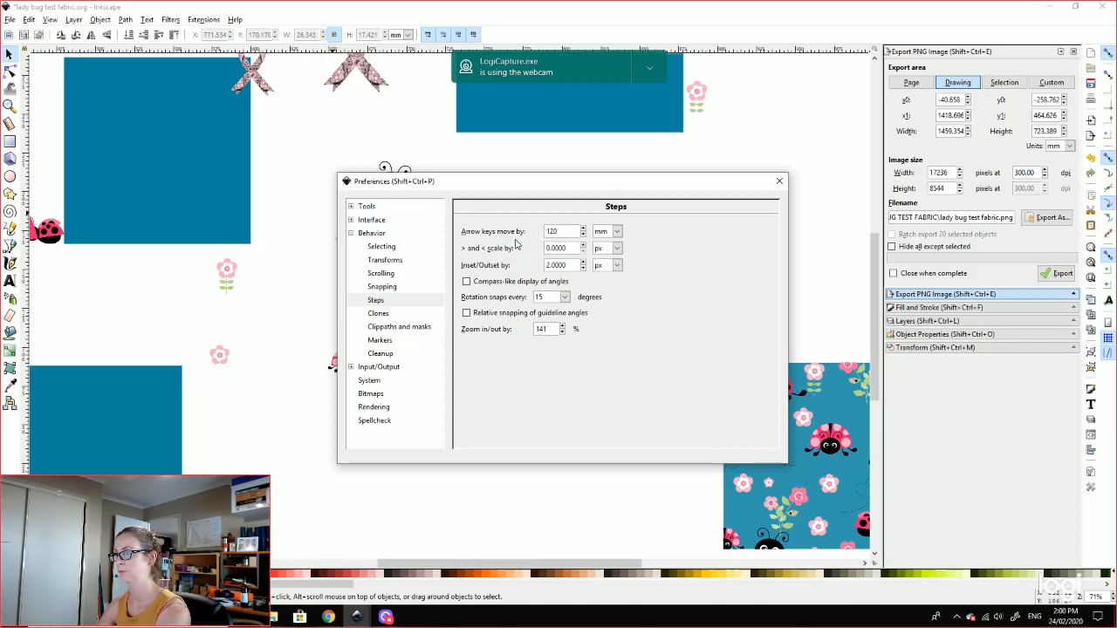
key(Return)
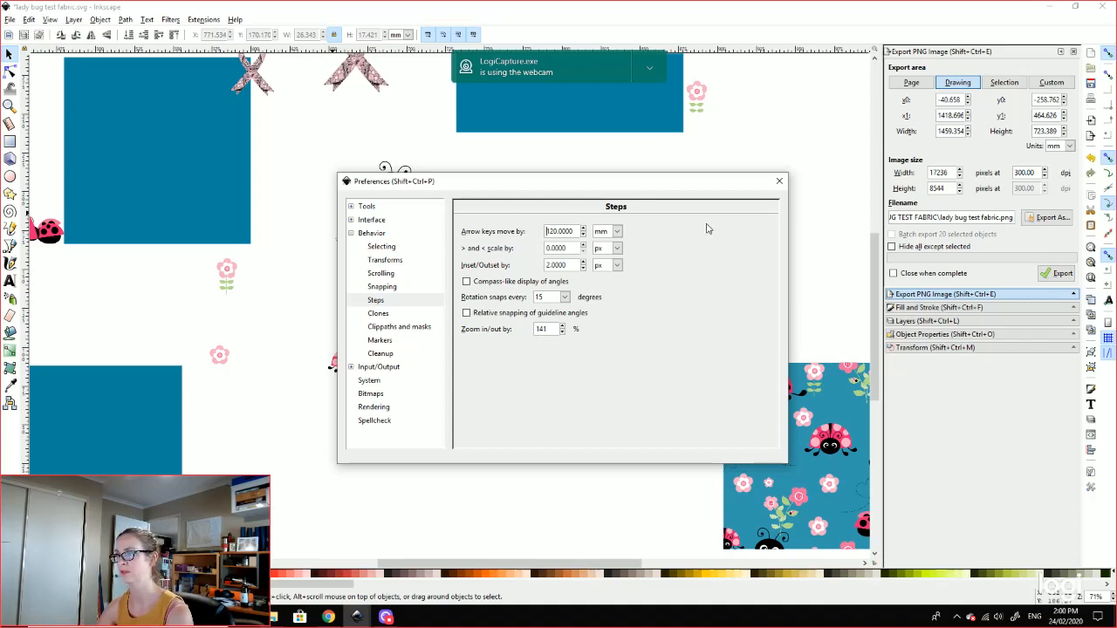
click(779, 182)
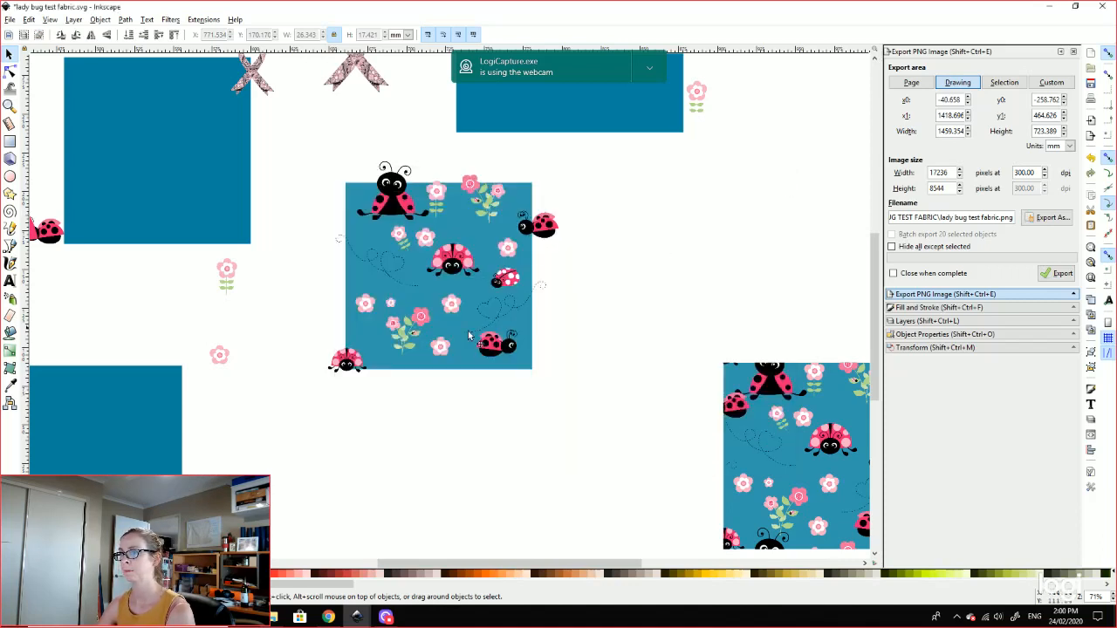
Step: Duplicate the ladybug on the tile's top edge and nudge the copy one tile down
click(392, 199)
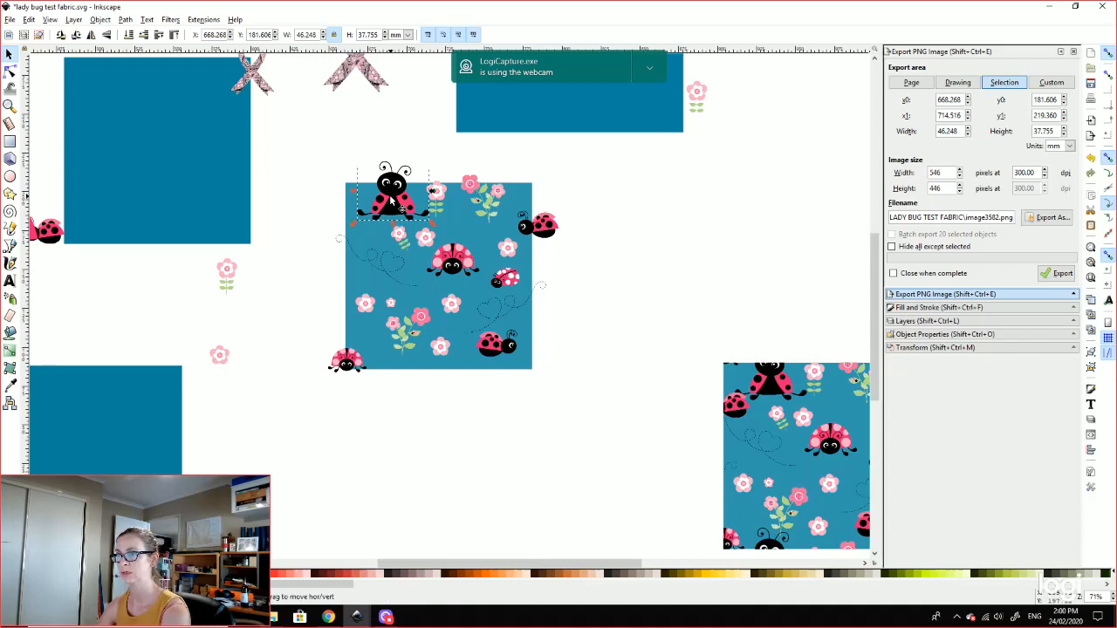
key(ctrl+d)
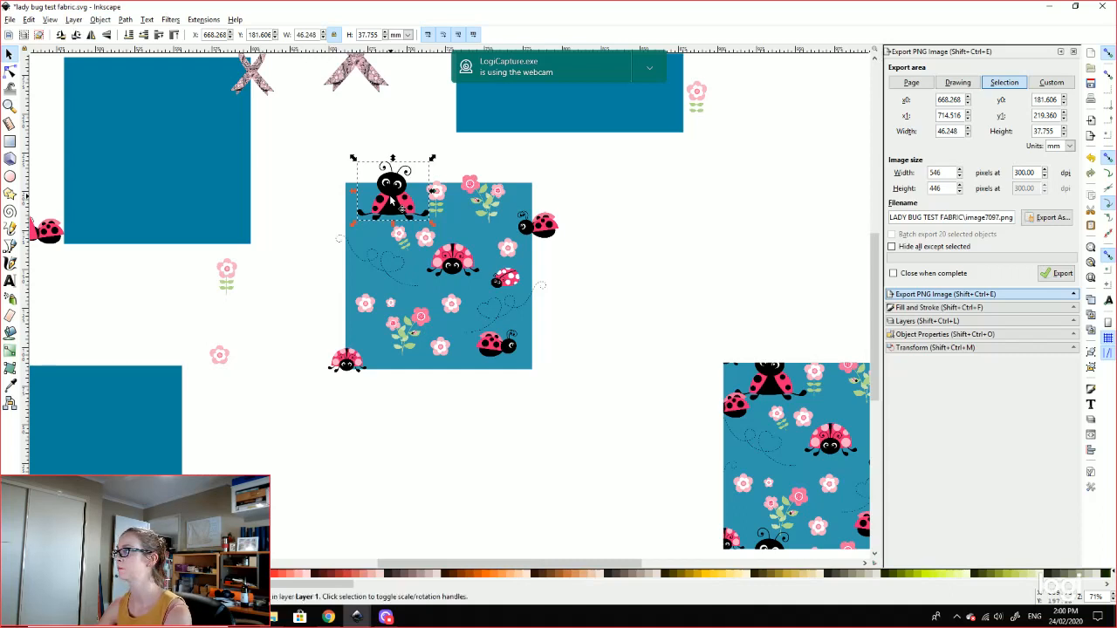
key(Down)
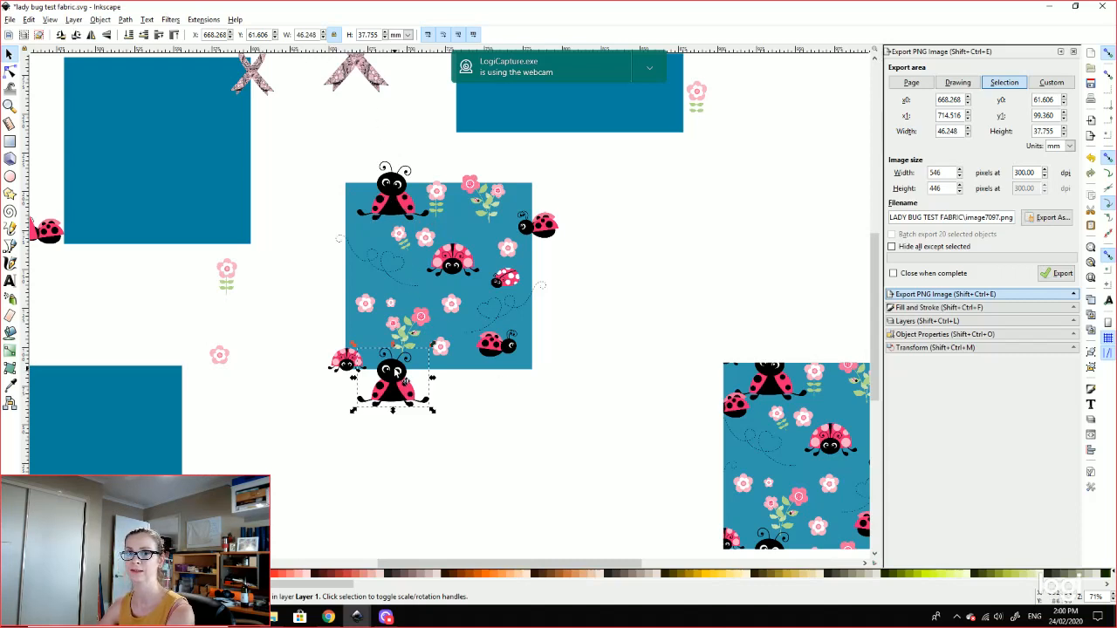
Step: Move the small right-edge ladybug one tile width (120 mm) to the left edge
click(545, 229)
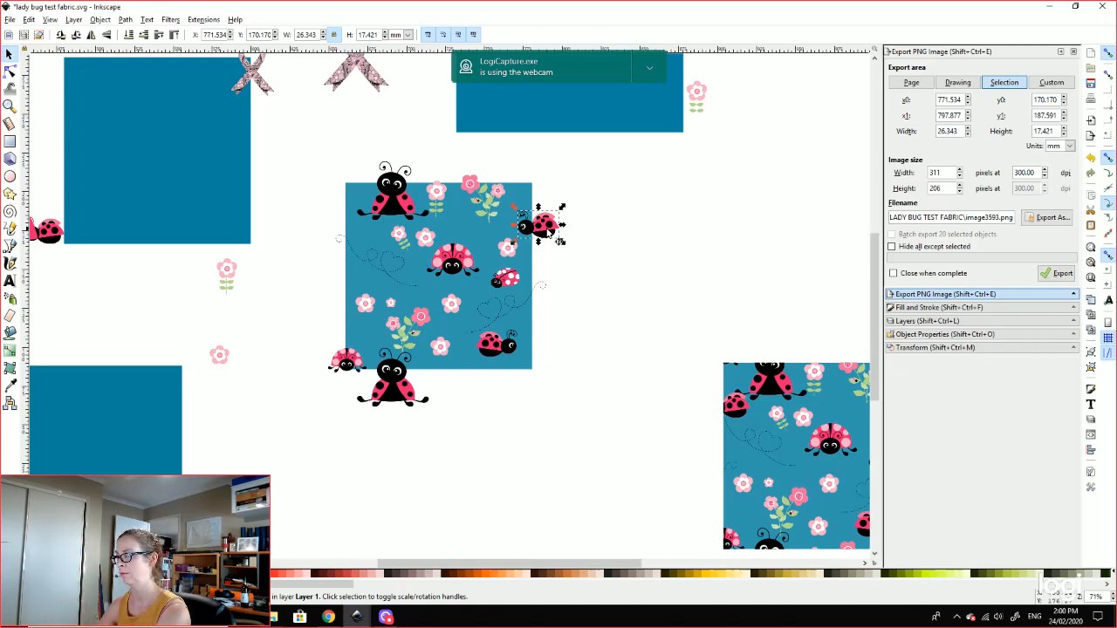
key(Left)
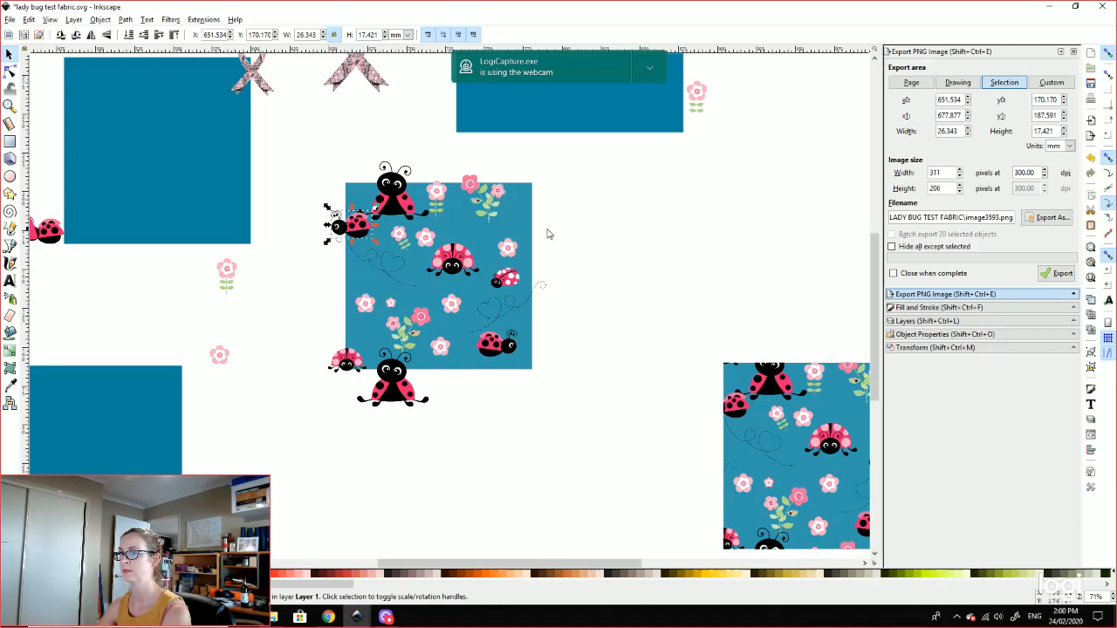
key(Right)
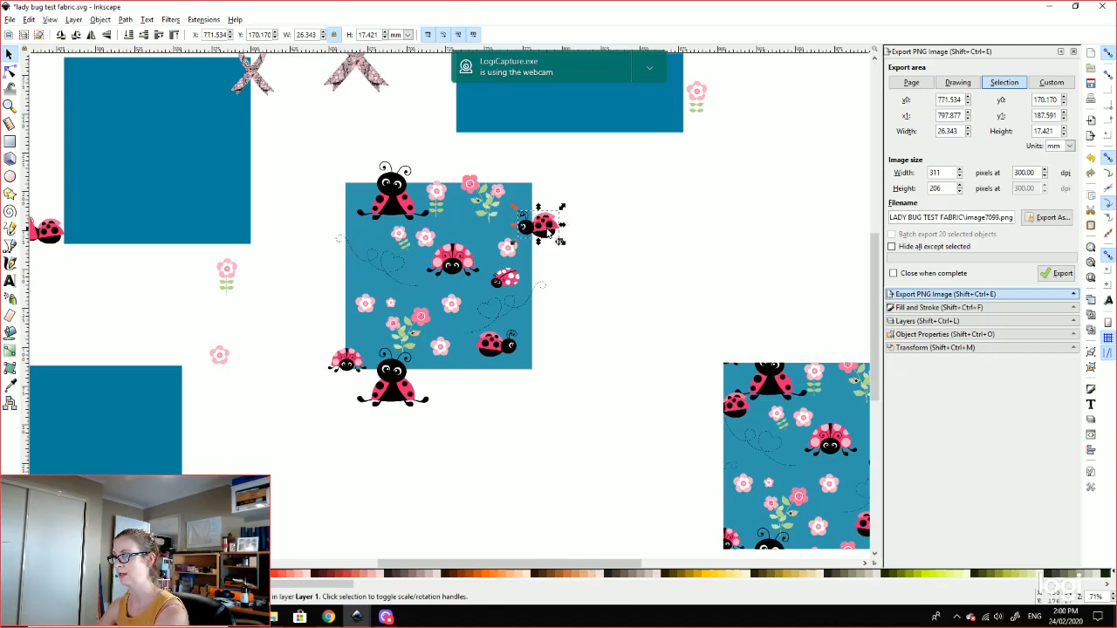
key(Left)
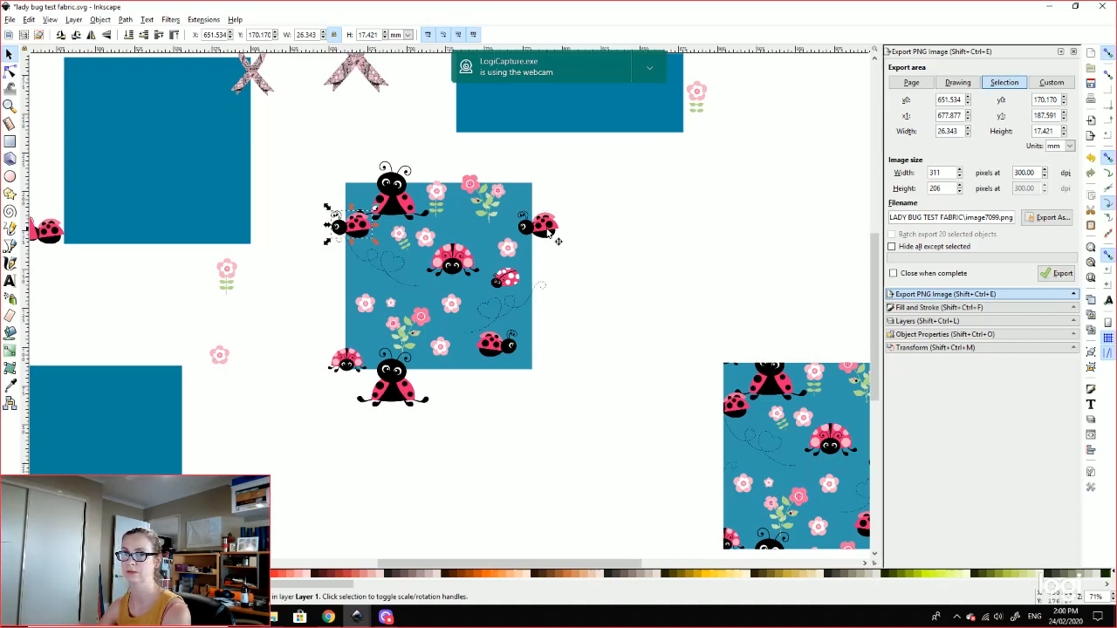
Step: Move a copy of the pink top-edge flower one tile down
click(469, 186)
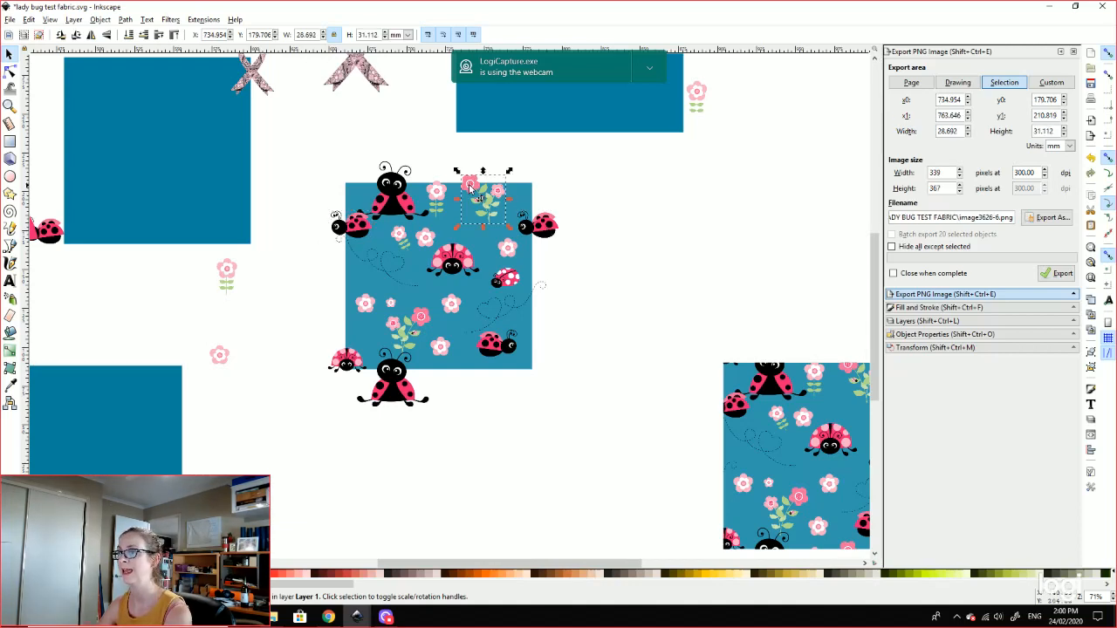
key(Down)
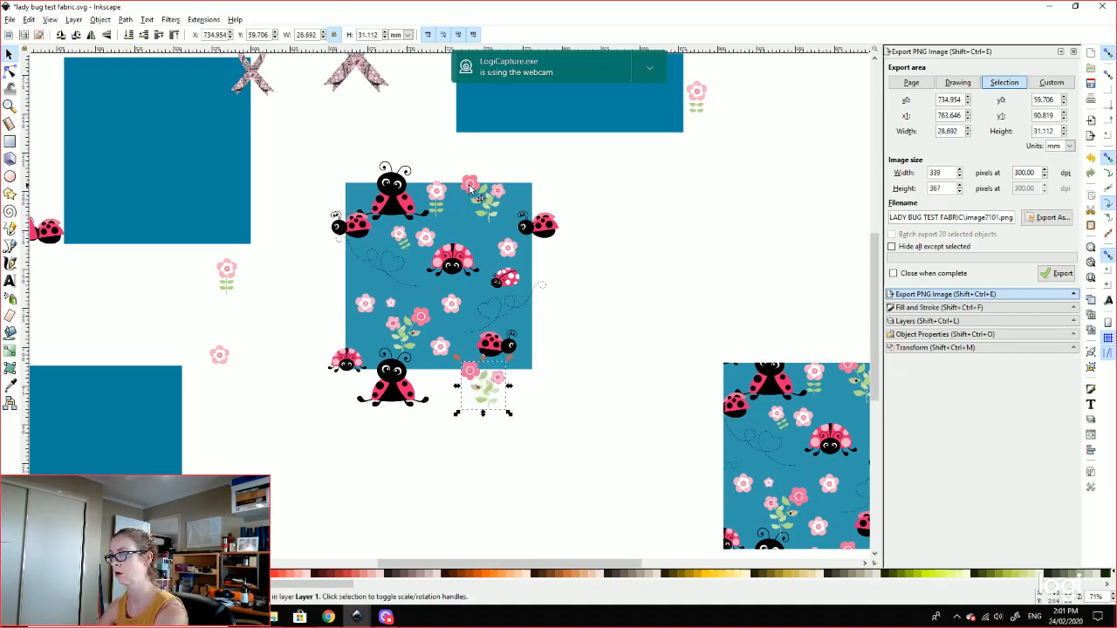
click(344, 248)
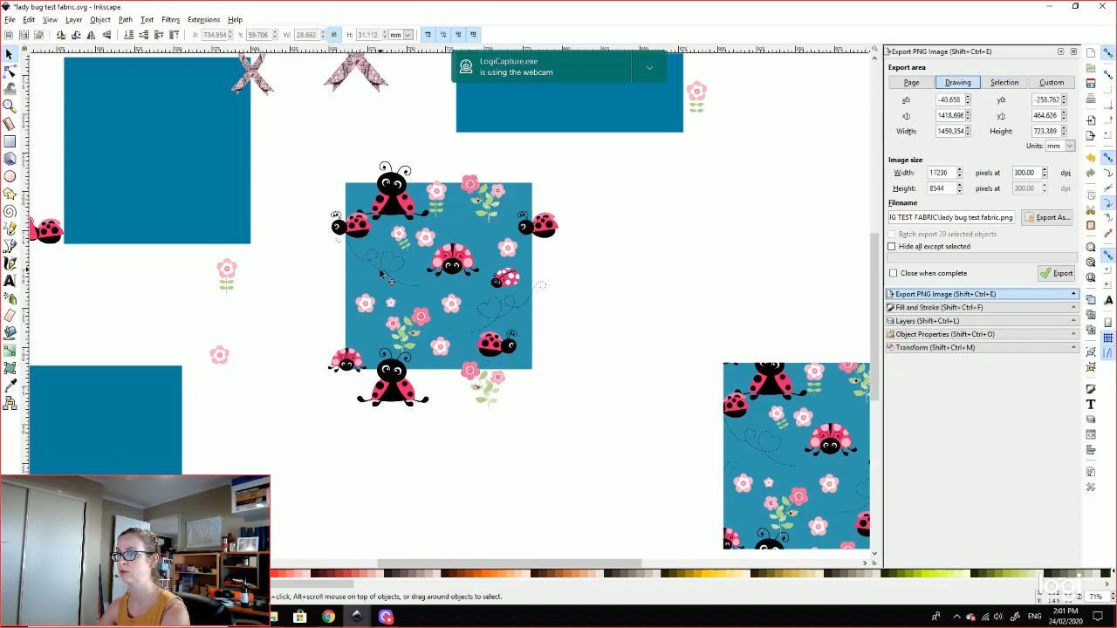
Step: Place a copy of the dashed heart trail one tile right, at X 770.119
click(381, 274)
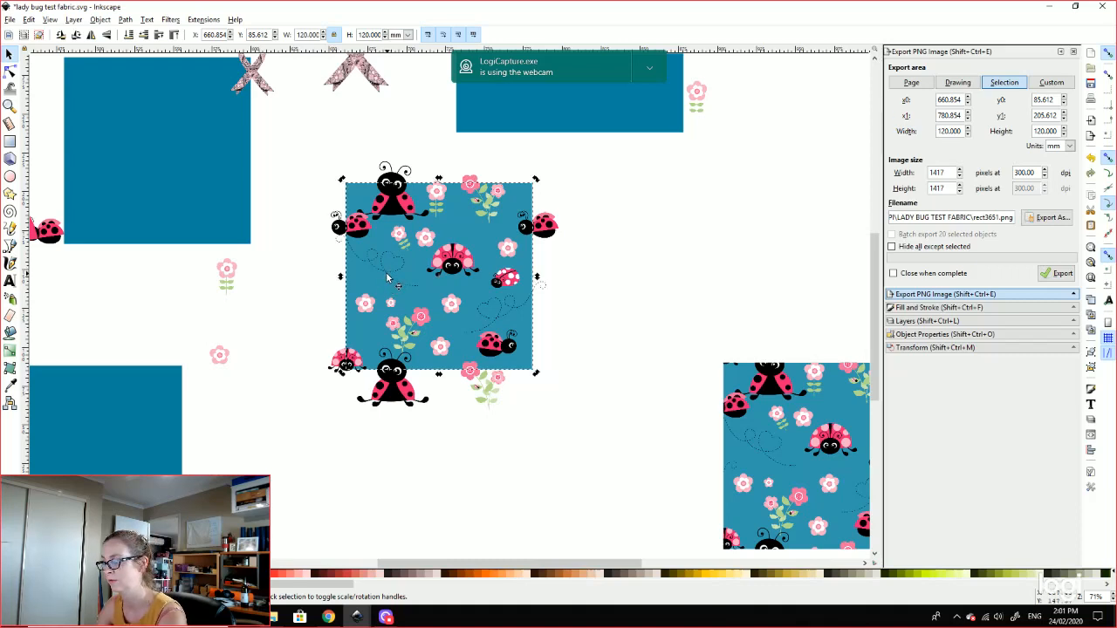
scroll(387, 278, up, 2)
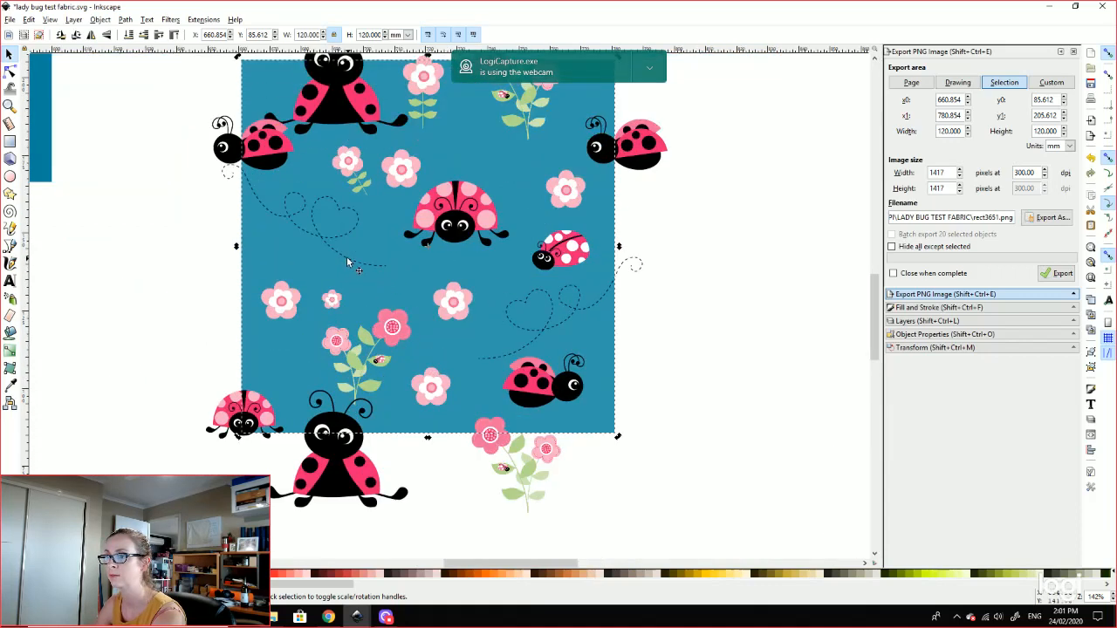
click(346, 263)
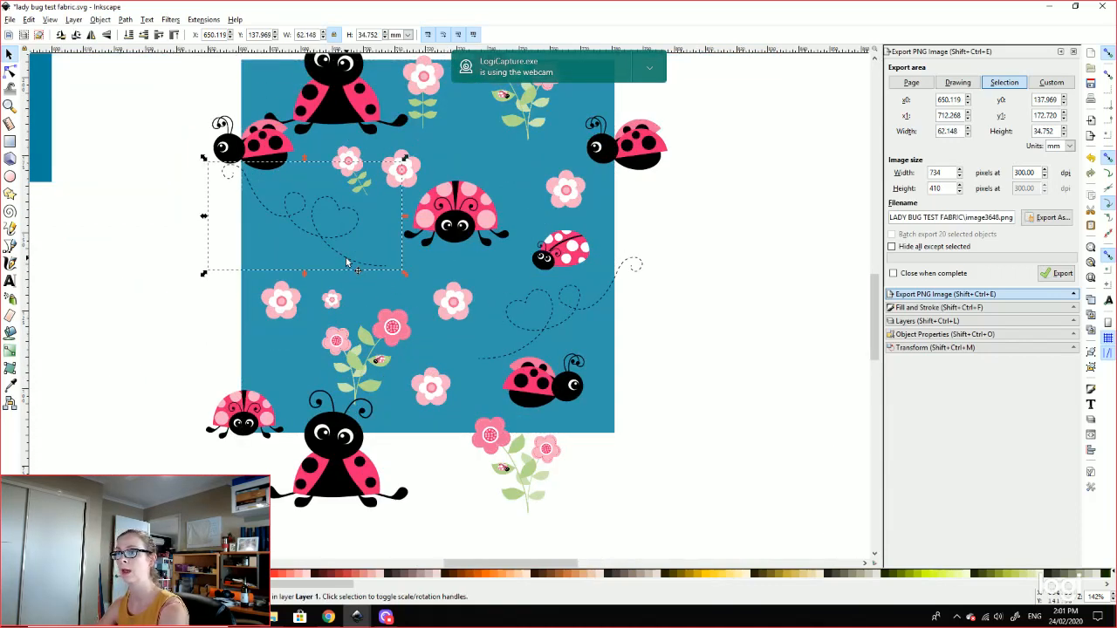
key(Right)
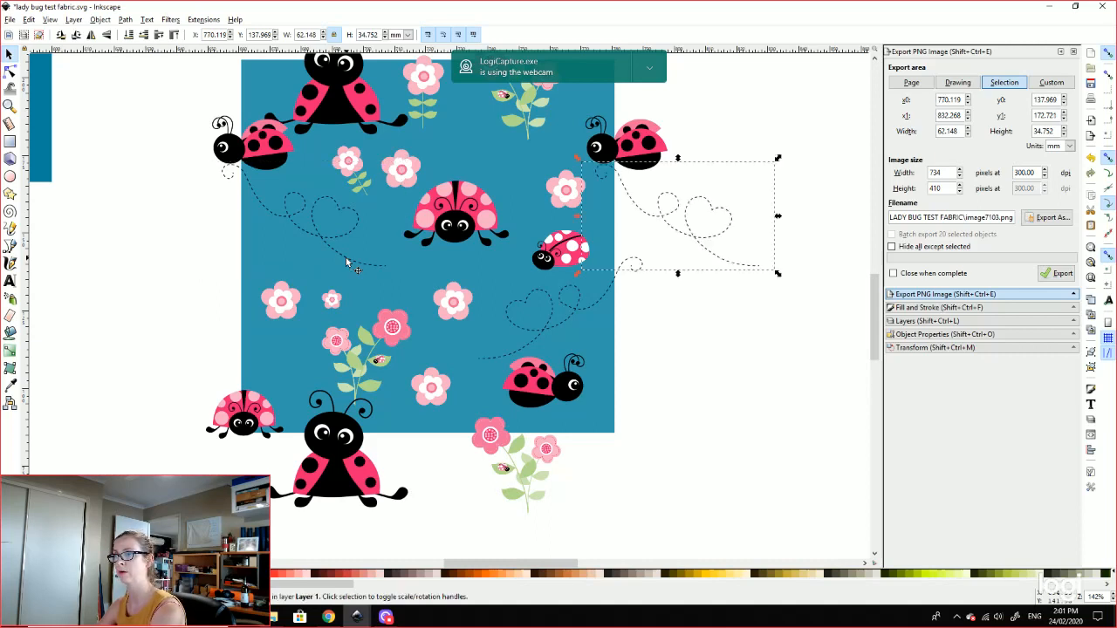
Step: Zoom the Tile Tester preview in to 66.7% to inspect the repeat, then return to Inkscape
click(329, 619)
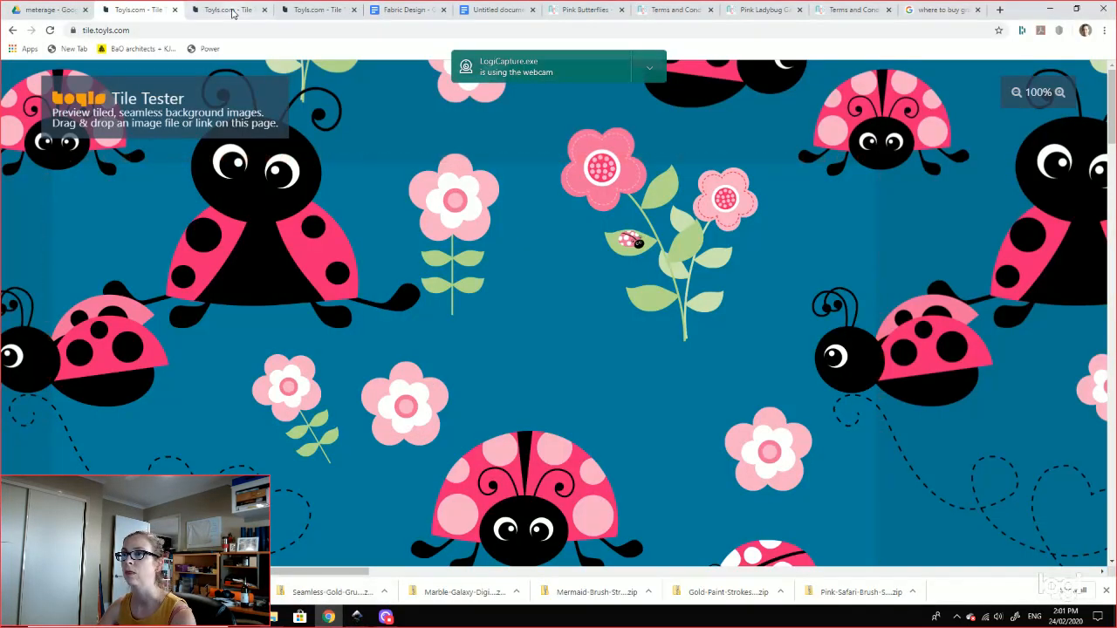
scroll(344, 269, down, 2)
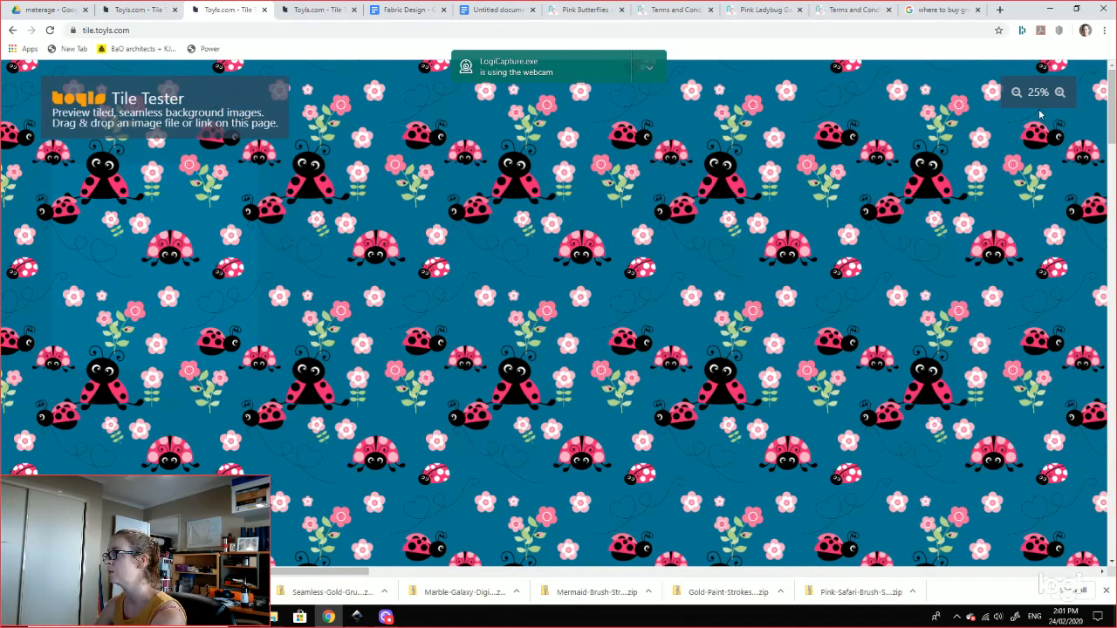
click(1059, 91)
click(1059, 92)
click(1059, 91)
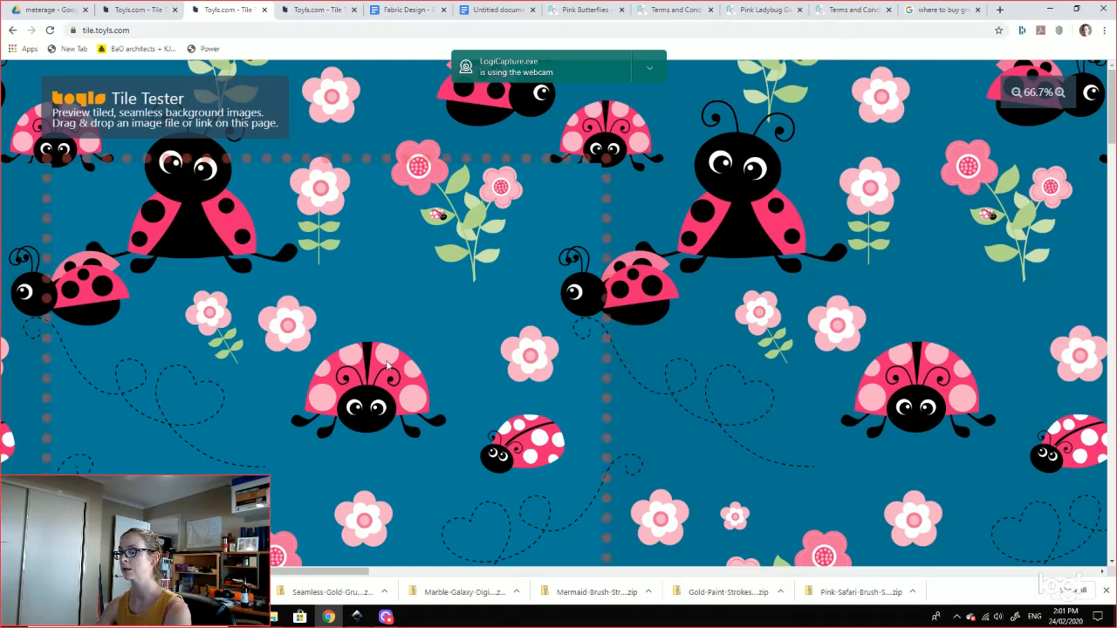
mouse_move(365, 615)
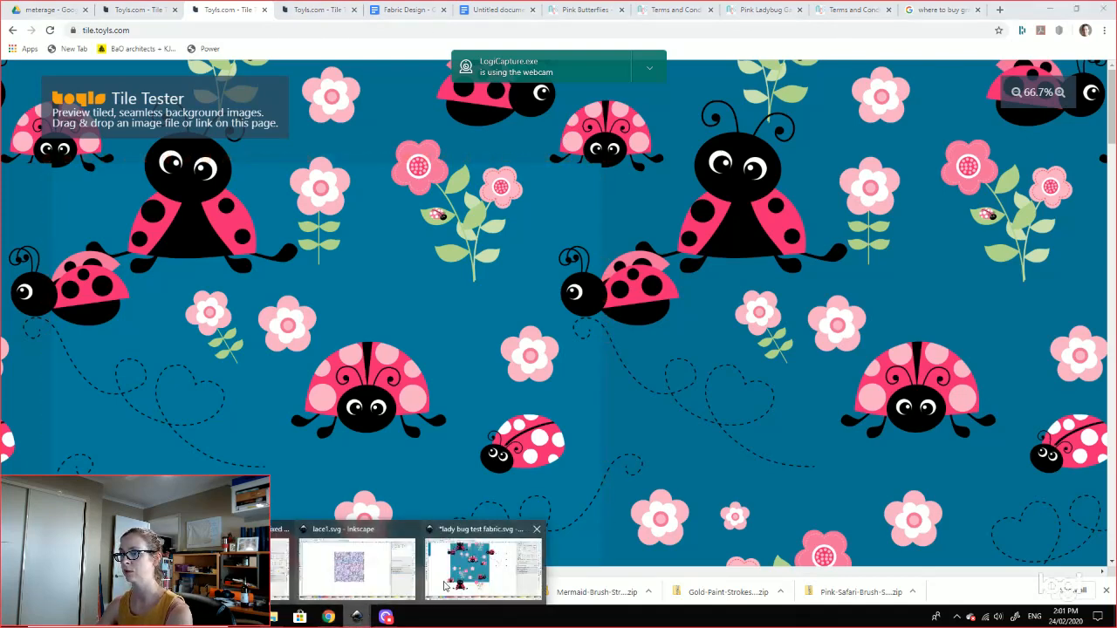
click(512, 582)
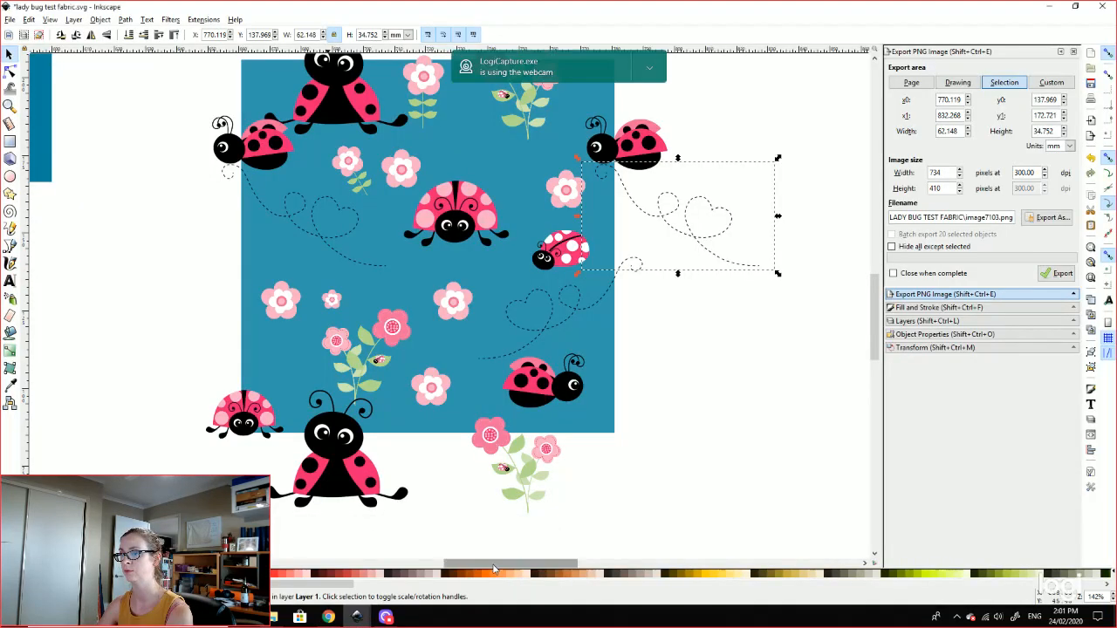
click(267, 415)
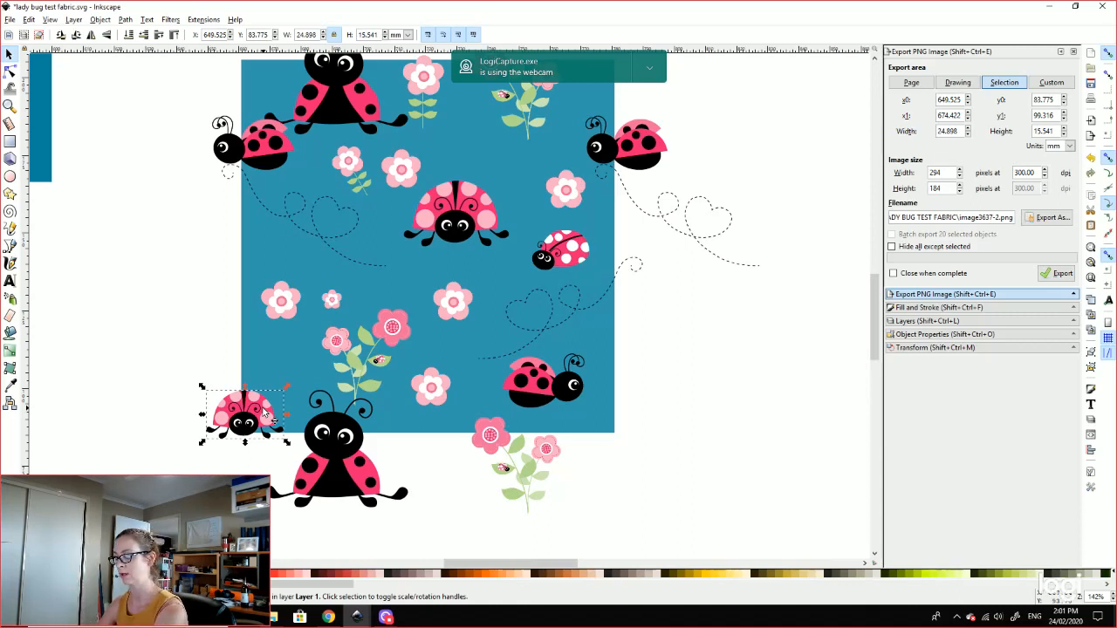
key(ctrl+d)
key(Right)
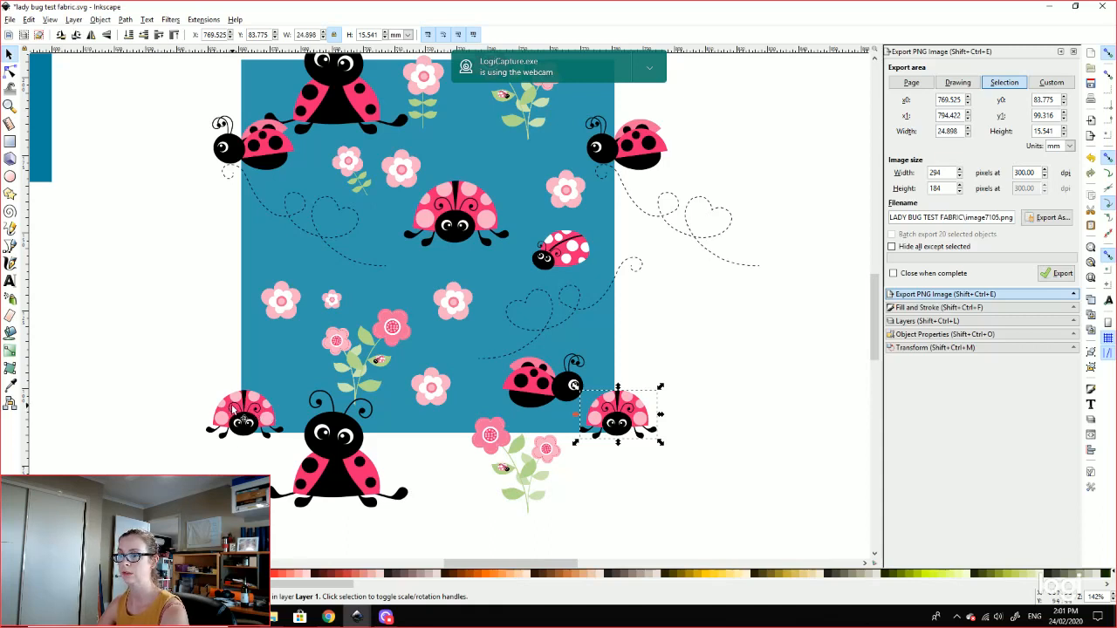
click(234, 411)
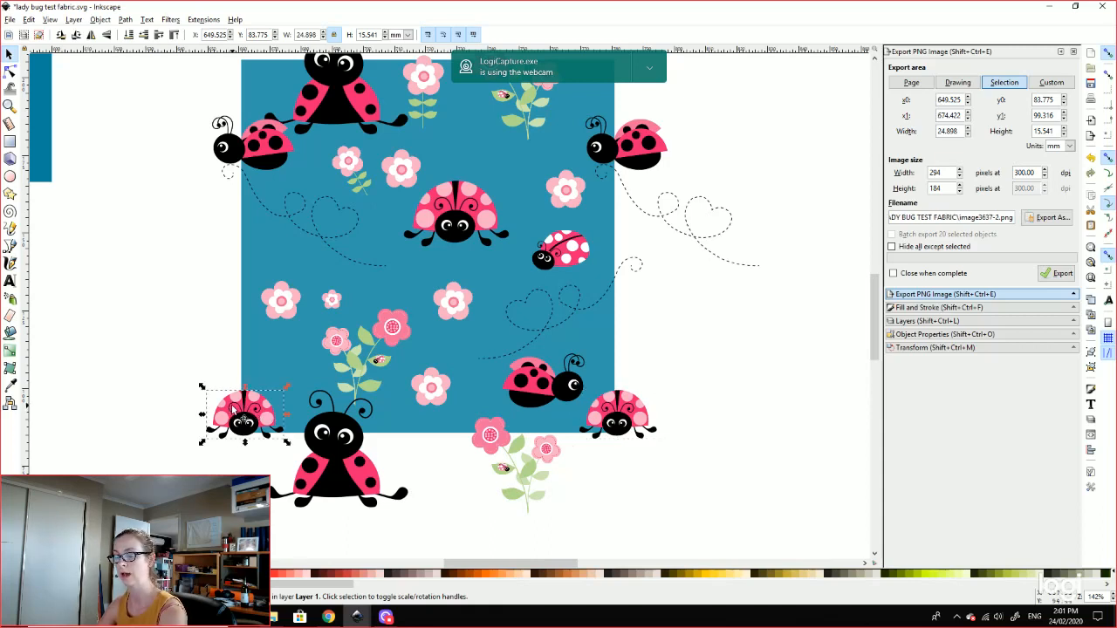
key(ctrl+d)
key(Up)
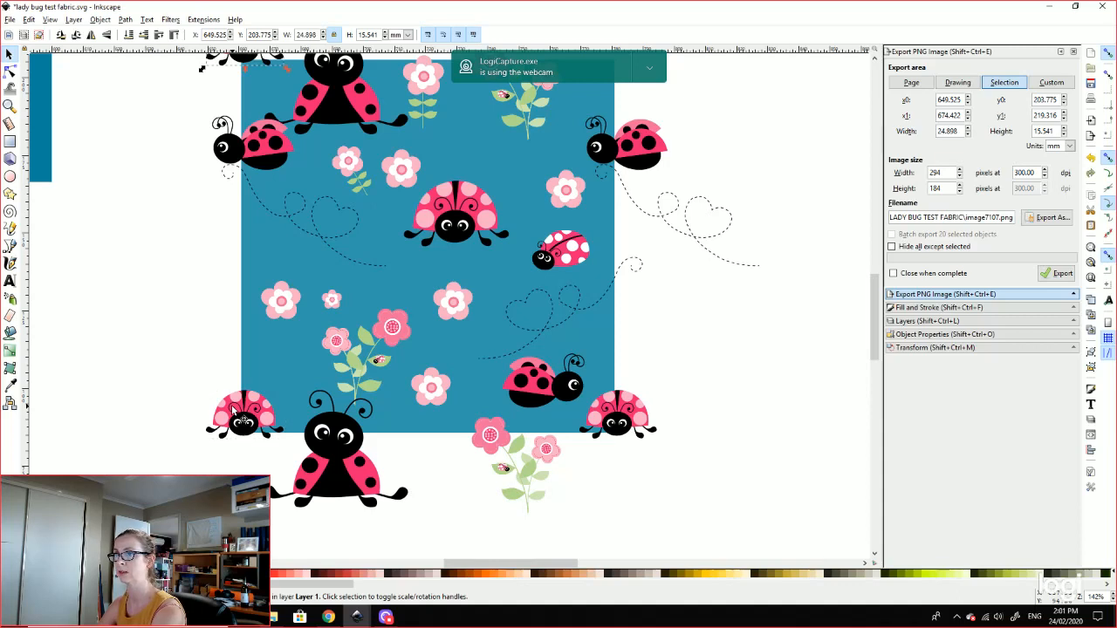
click(625, 423)
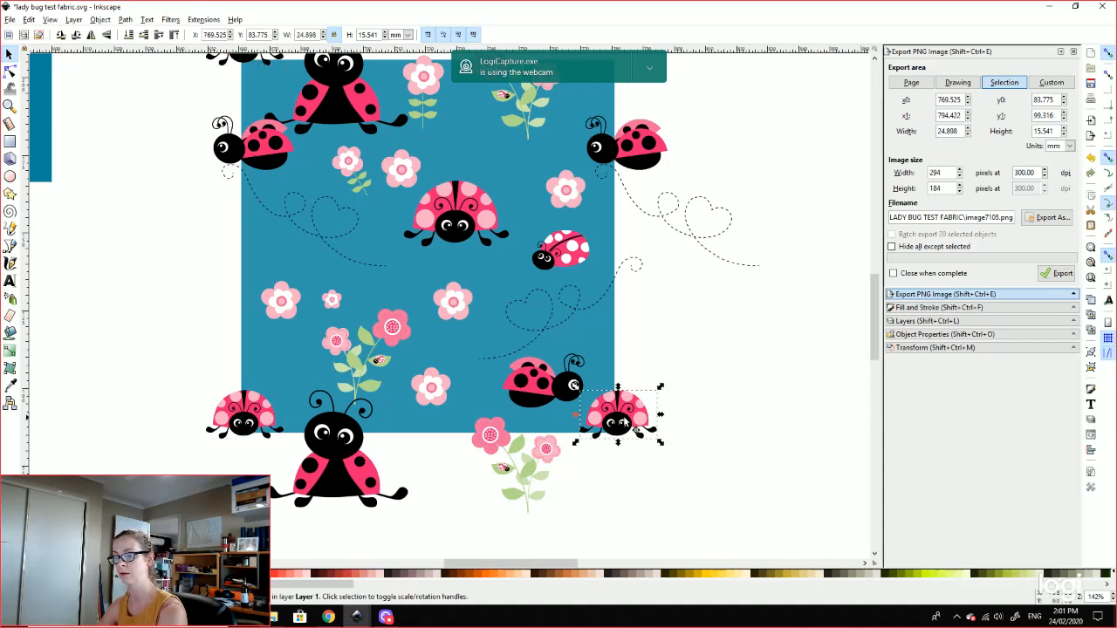
key(ctrl+d)
key(Up)
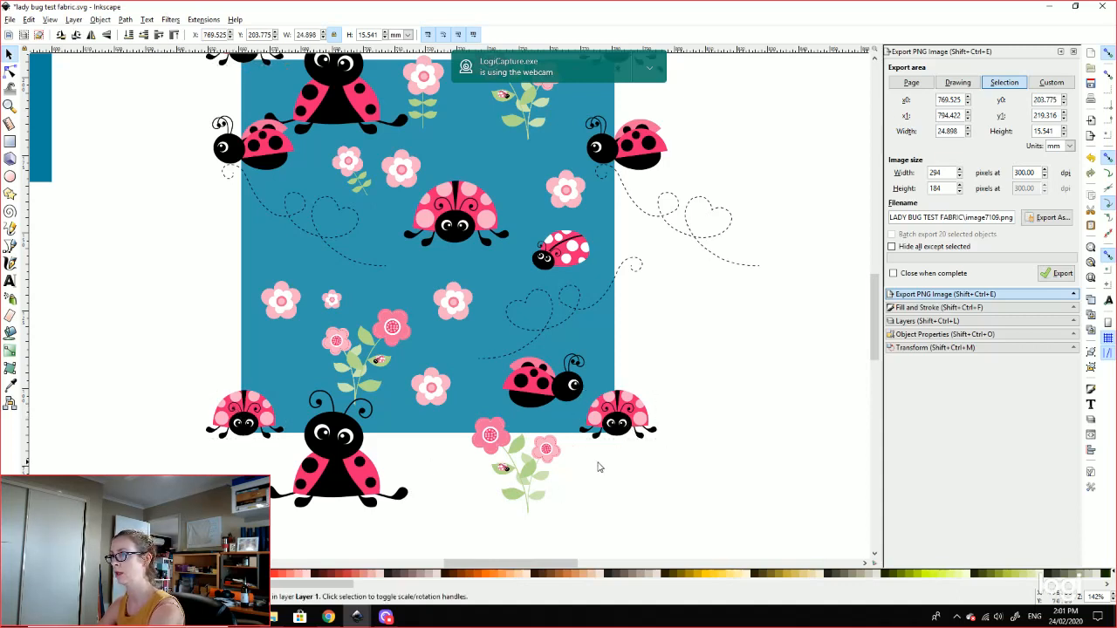
click(796, 419)
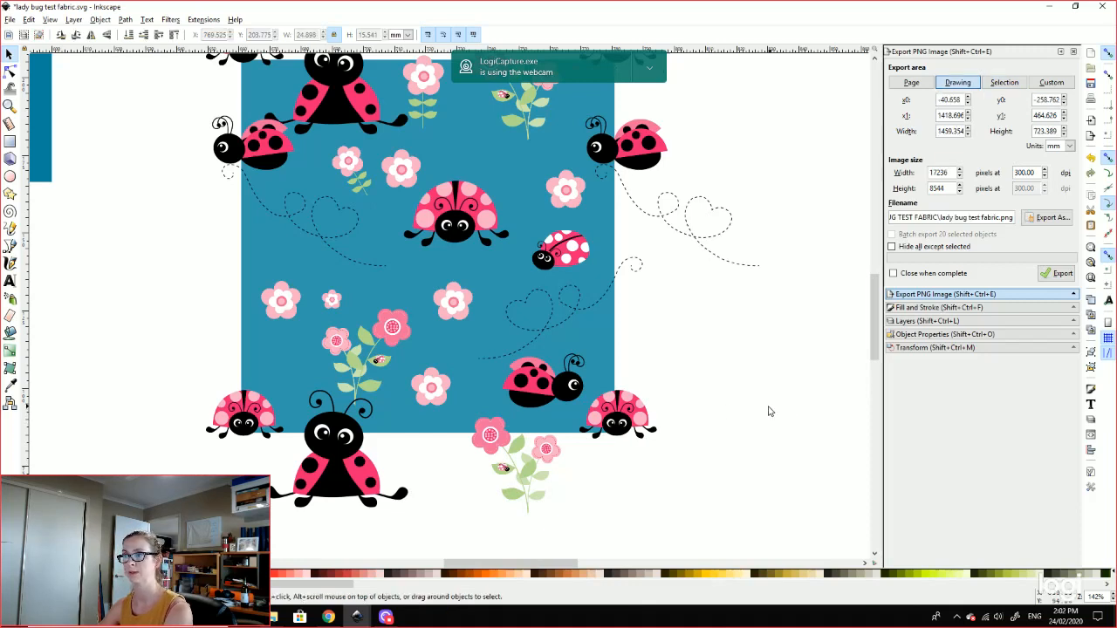
key(plus)
key(plus)
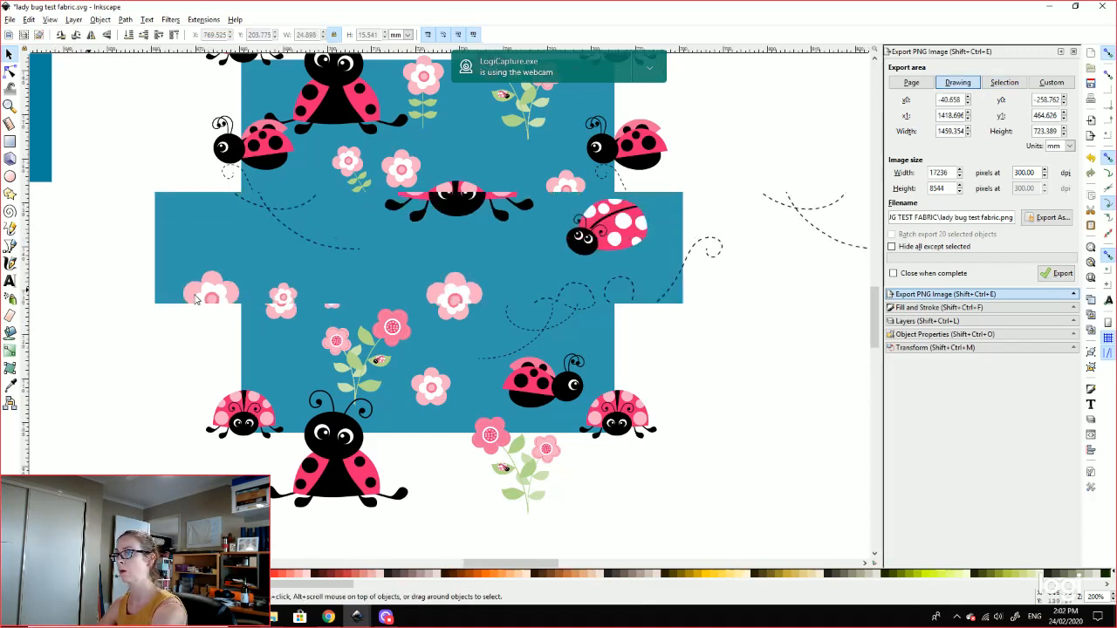
key(minus)
key(minus)
key(minus)
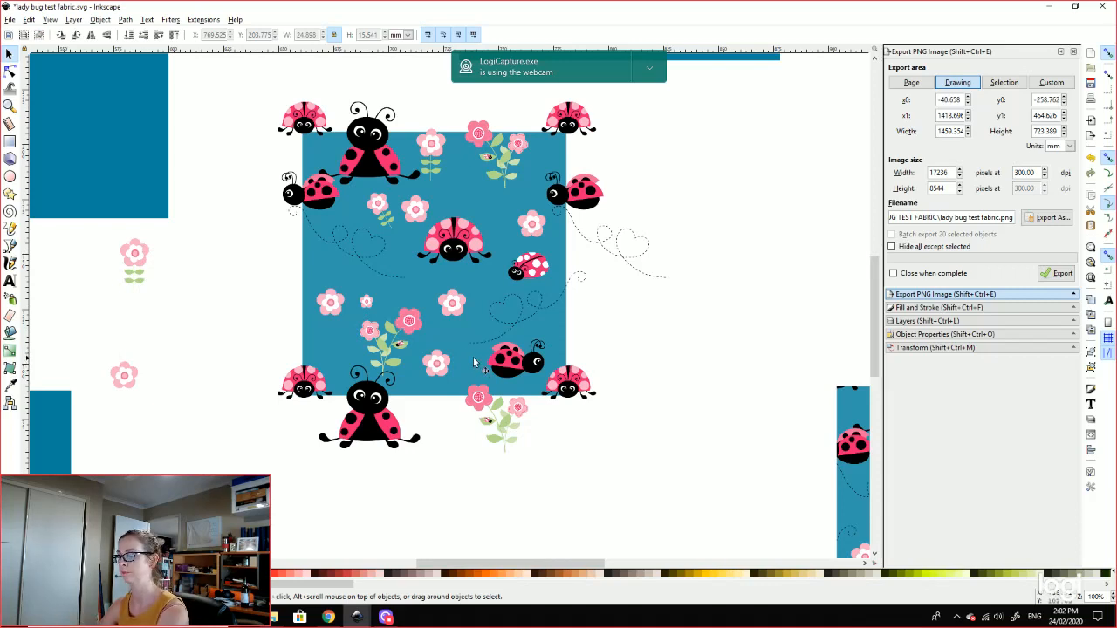
key(minus)
Step: Move the translucent teal square off the tile and draw a new teal rectangle right of it
click(482, 236)
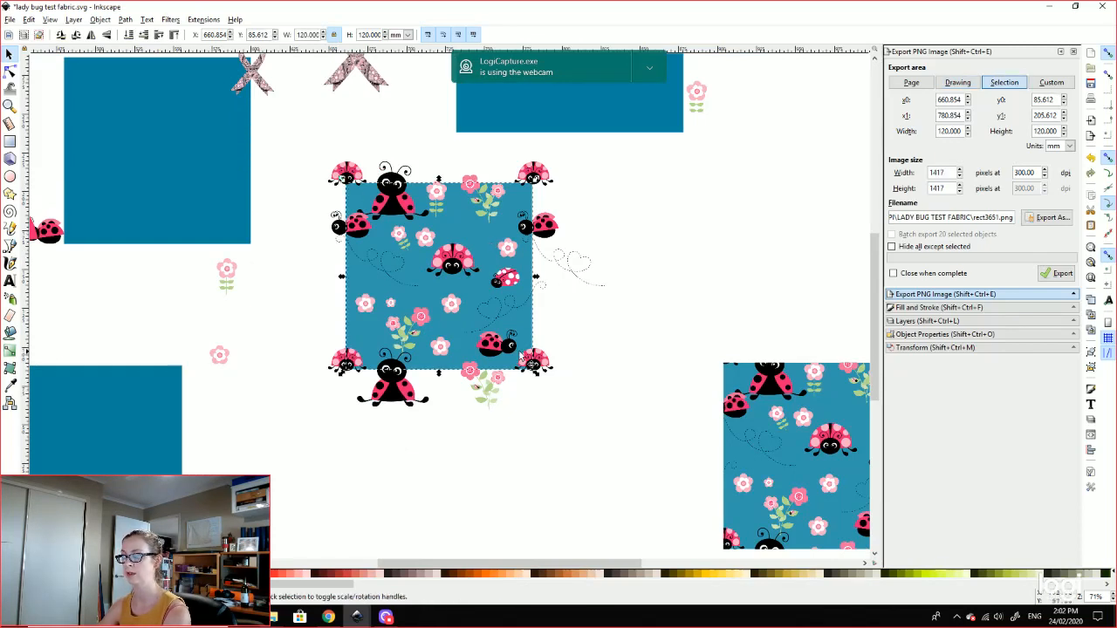
click(560, 467)
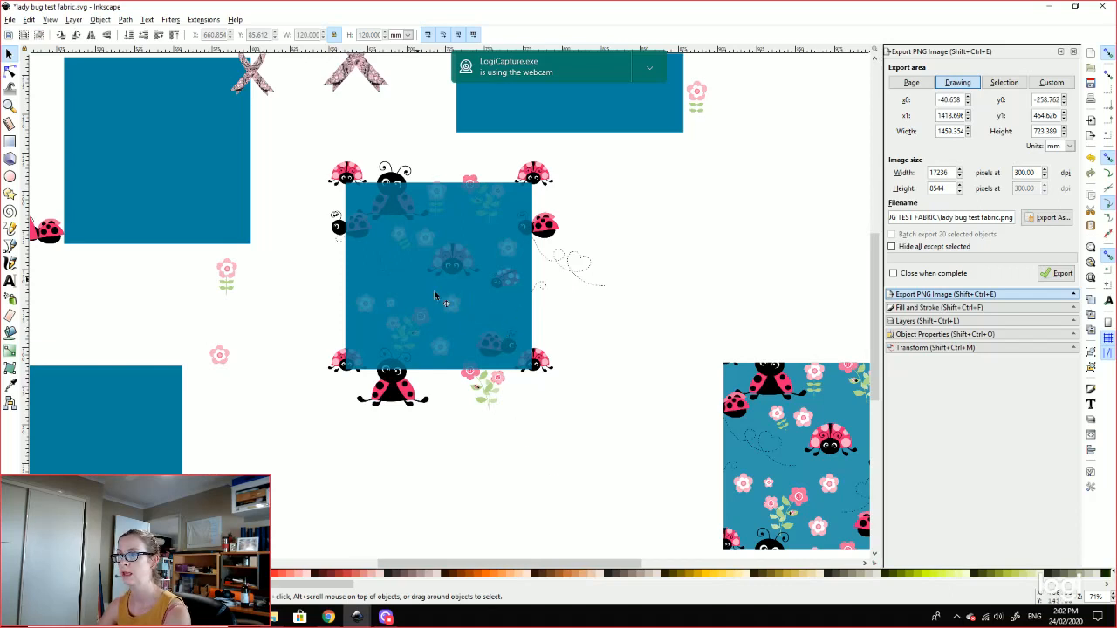
drag(414, 297, 486, 478)
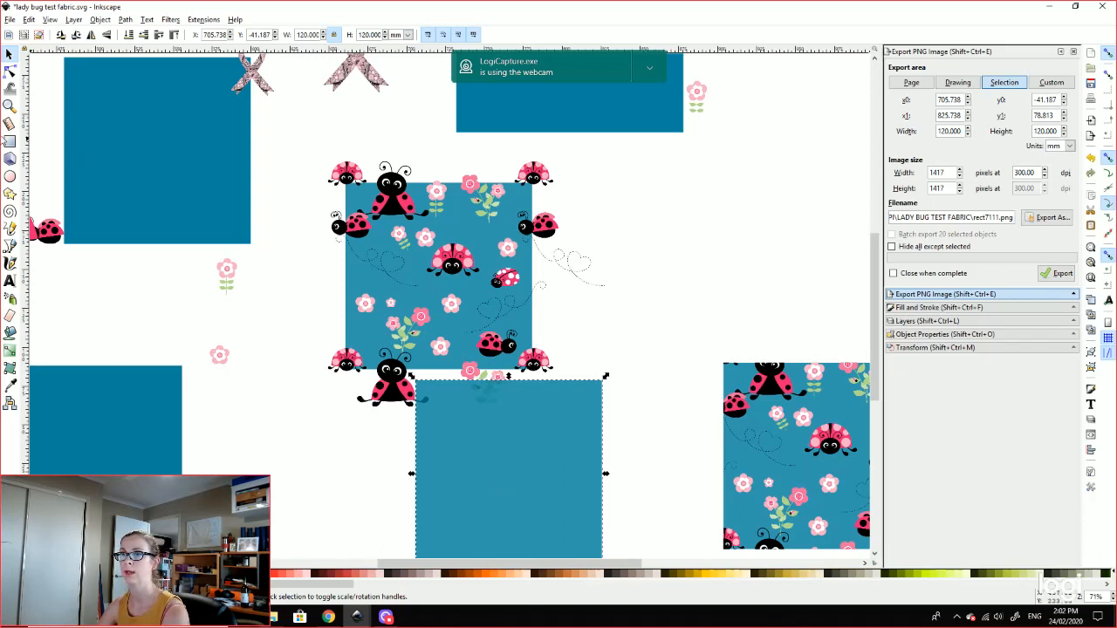
click(9, 141)
drag(652, 159, 833, 325)
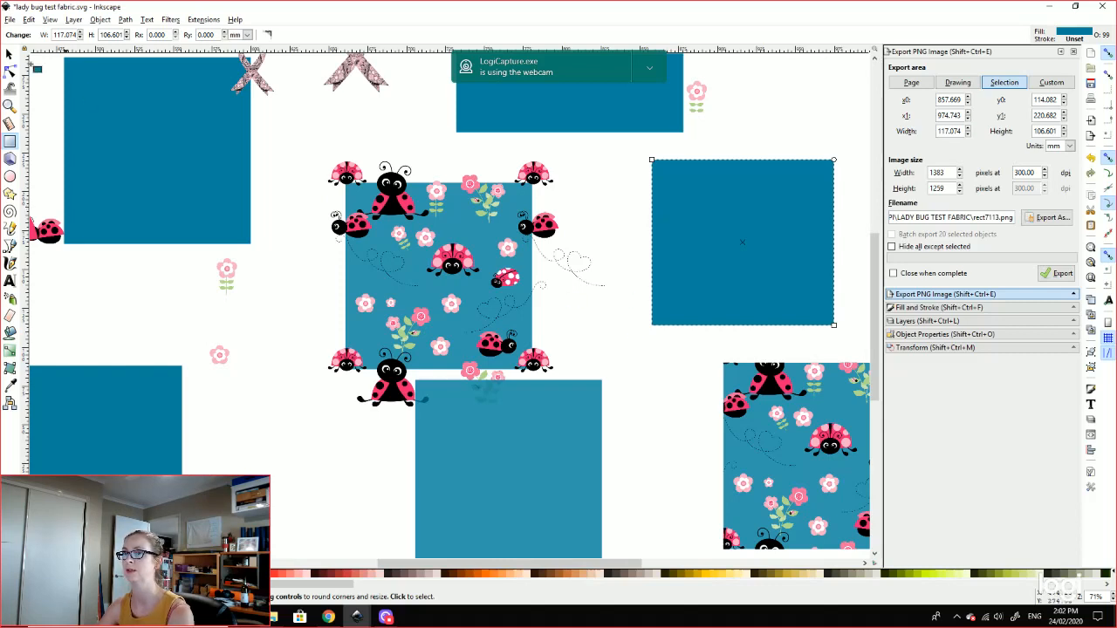
Step: Put the teal square back over the ladybug tile and raise its fill alpha toward fully opaque
click(9, 54)
drag(527, 439, 463, 241)
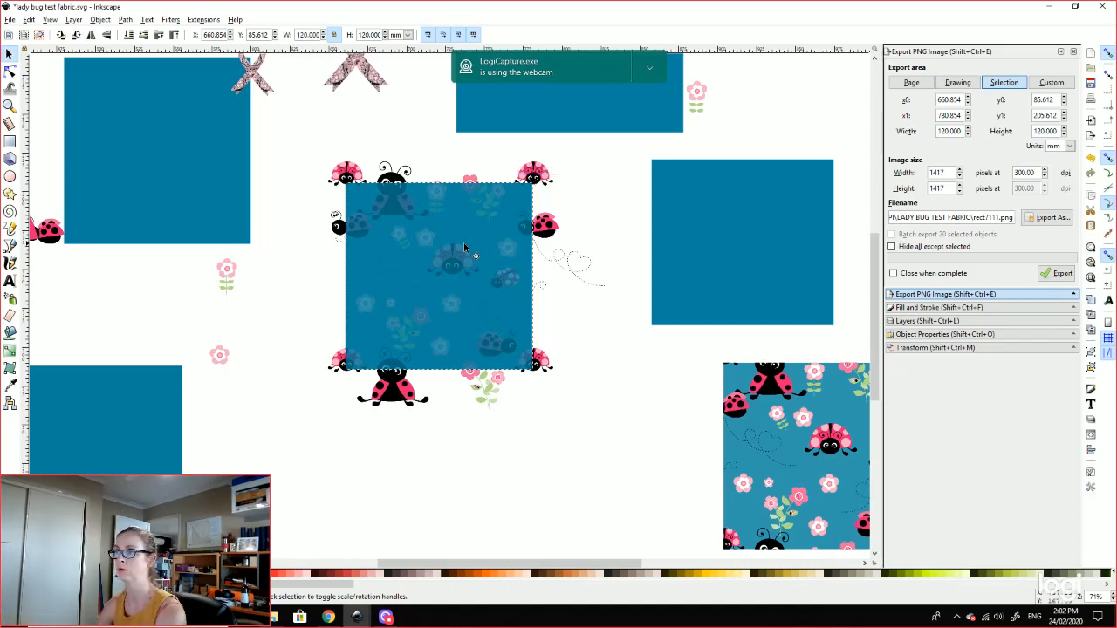
drag(464, 248, 463, 248)
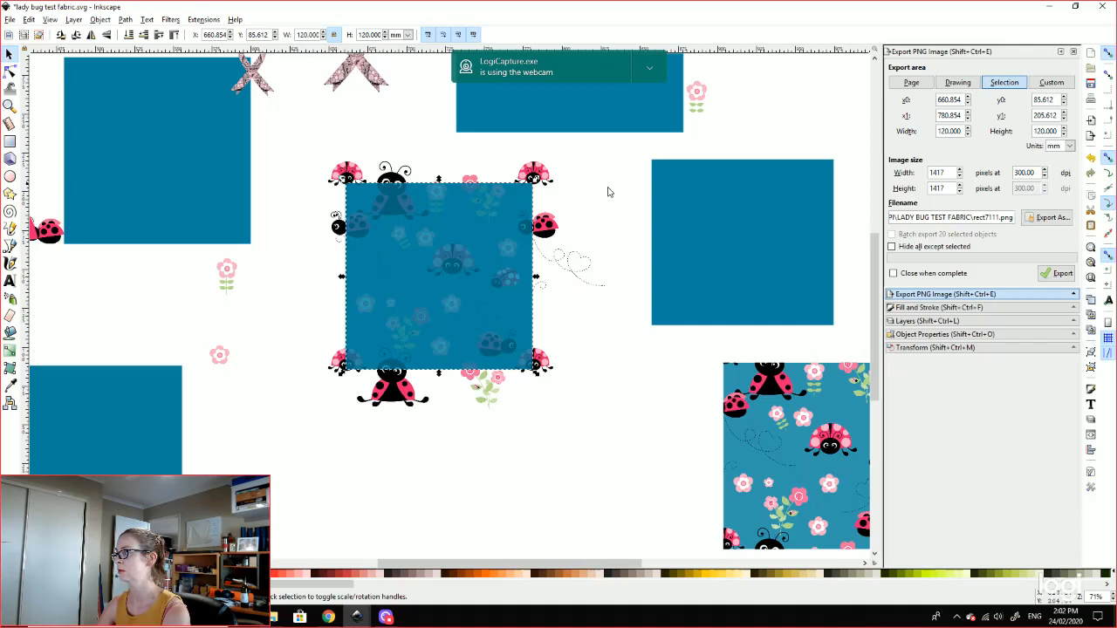
click(943, 307)
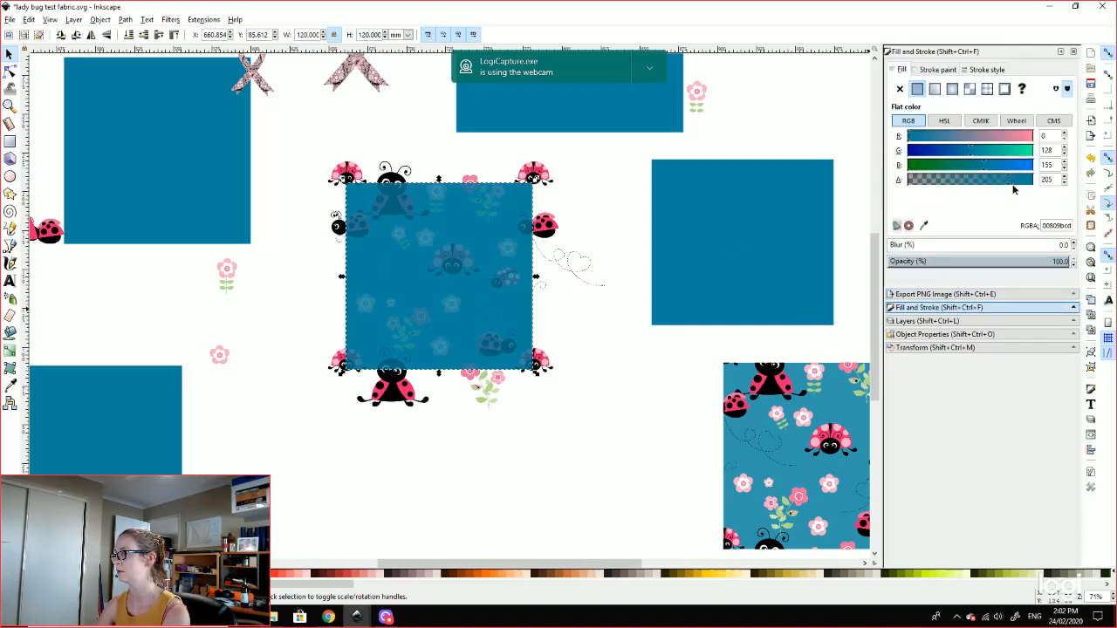
drag(1013, 189, 1045, 191)
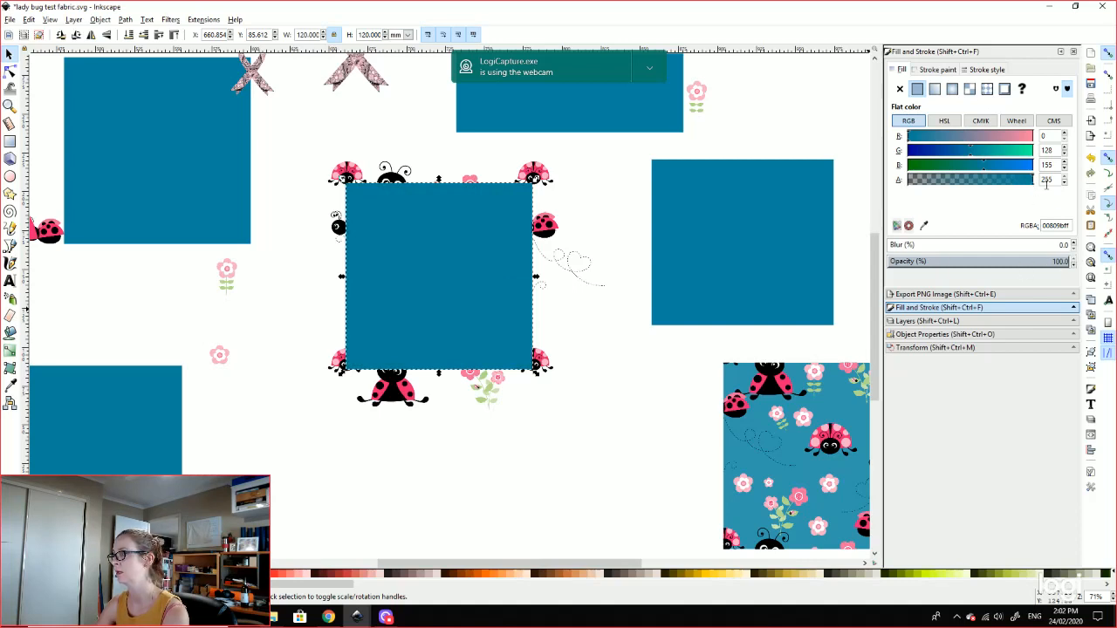
Step: Restore the layer opacity to 100 in the layer settings
click(924, 322)
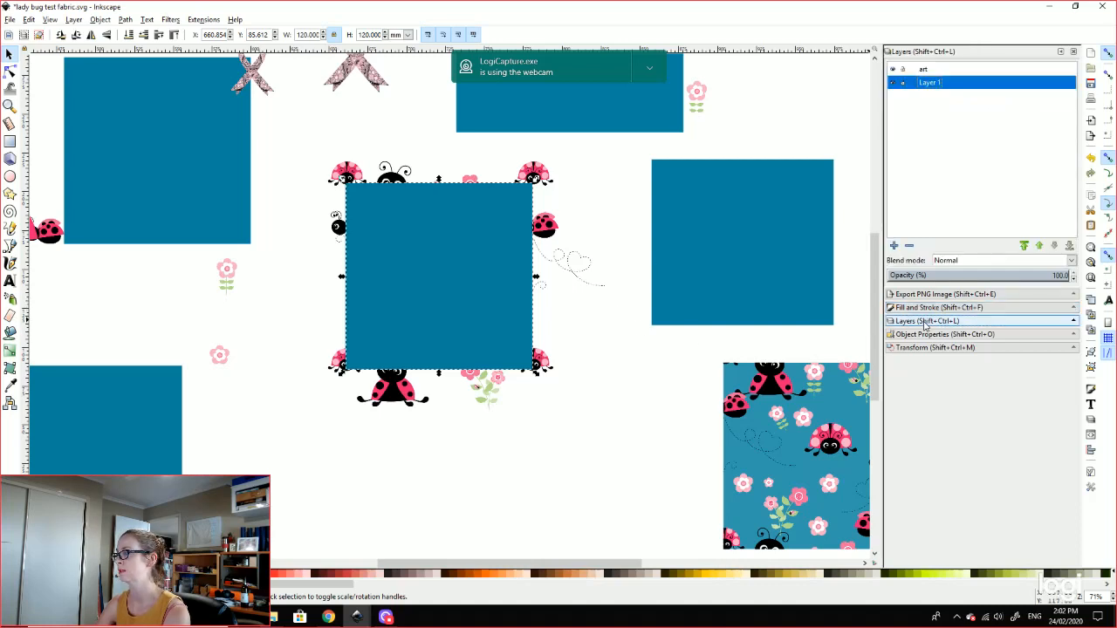
click(1056, 275)
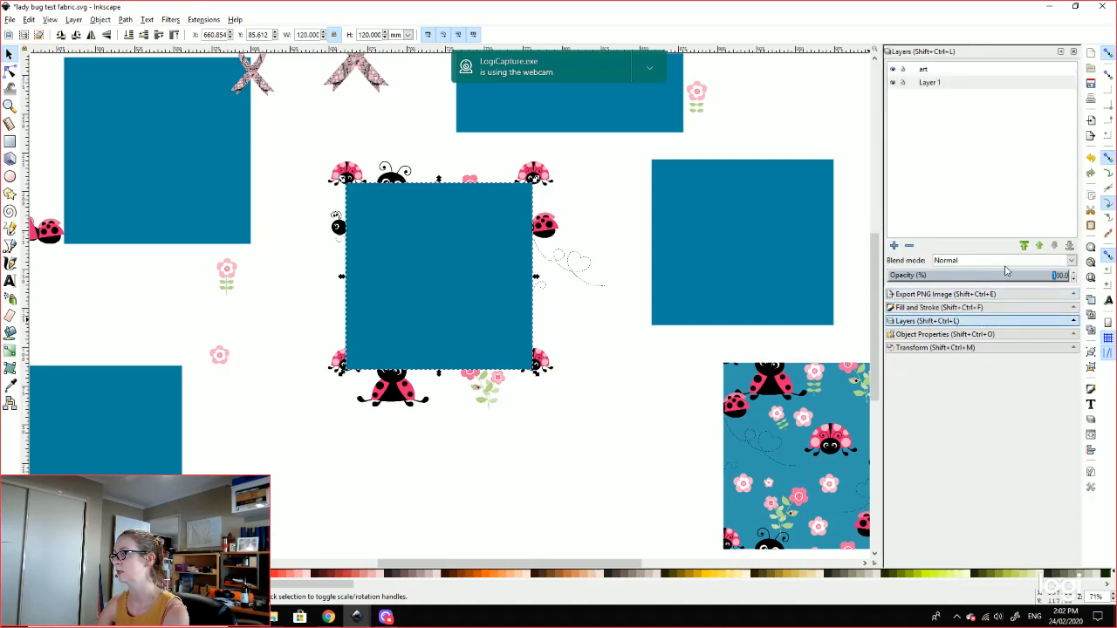
click(1036, 275)
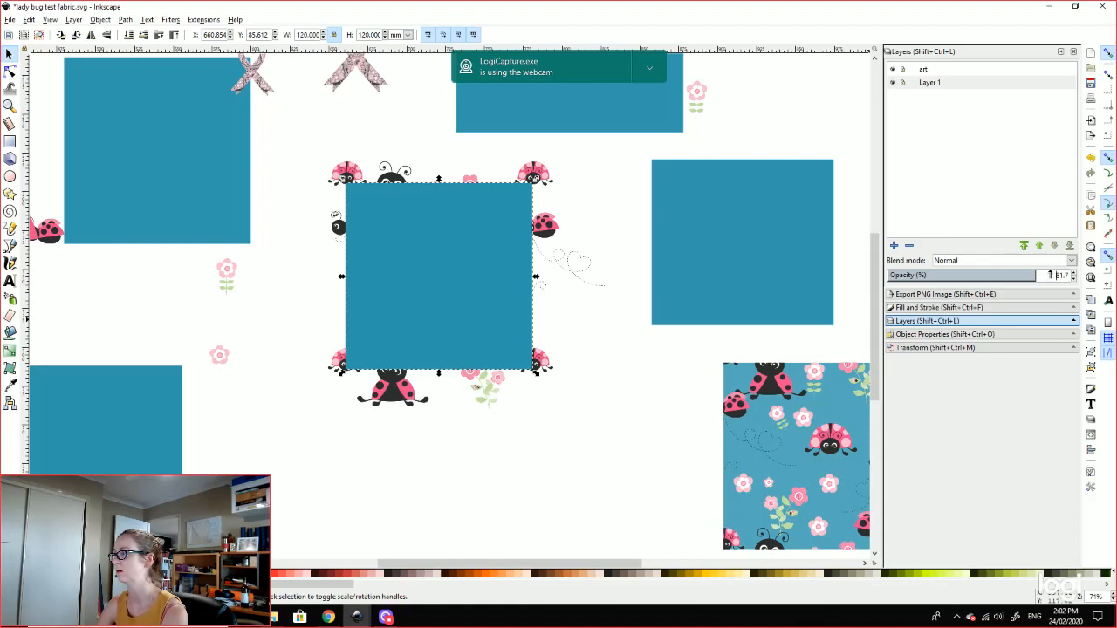
drag(1035, 276, 1070, 276)
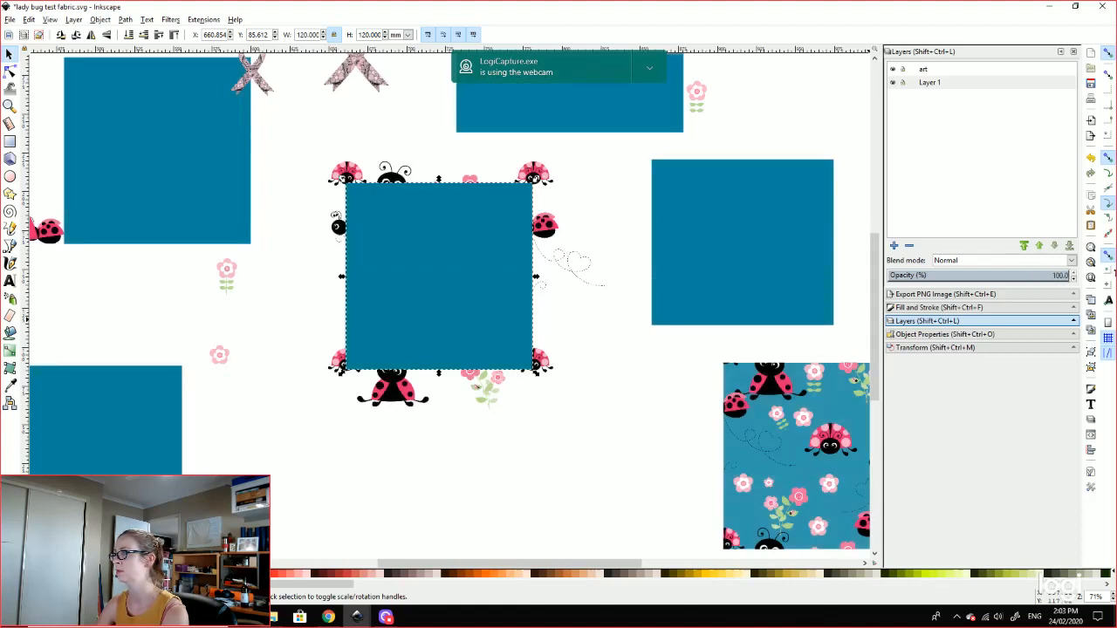
Step: Rubber-band select the ladybug artwork together with the teal square
click(641, 407)
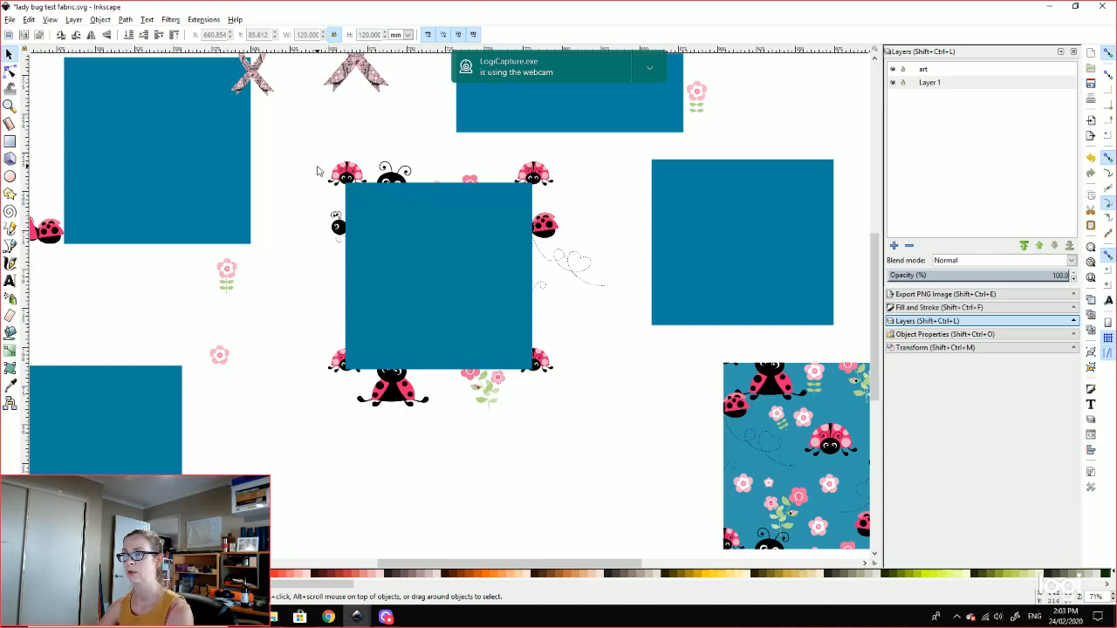
drag(285, 138, 651, 466)
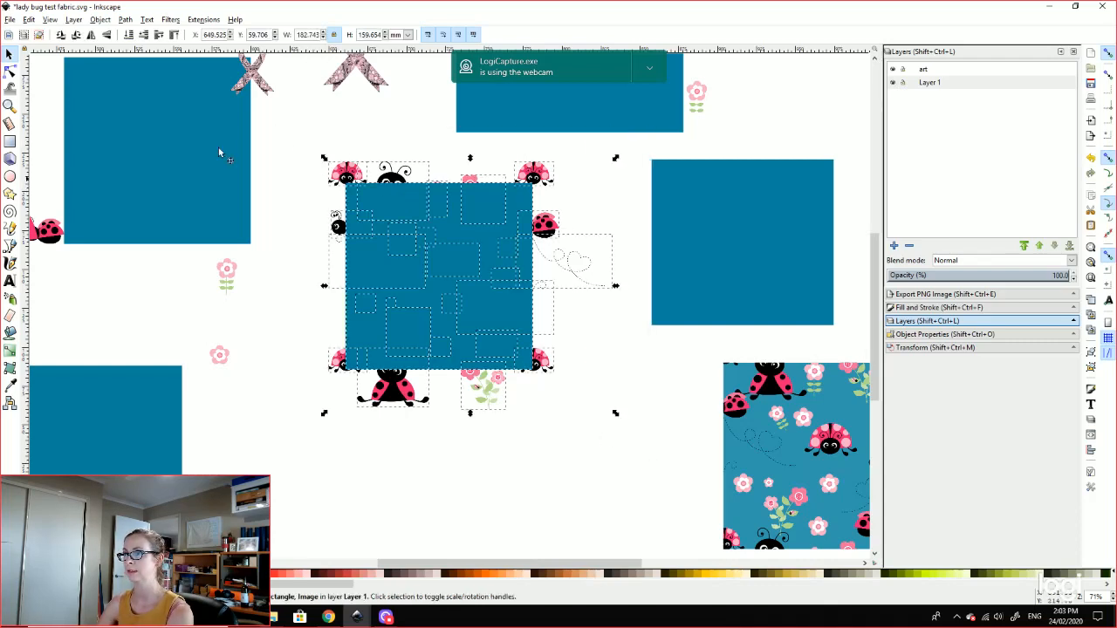
click(412, 483)
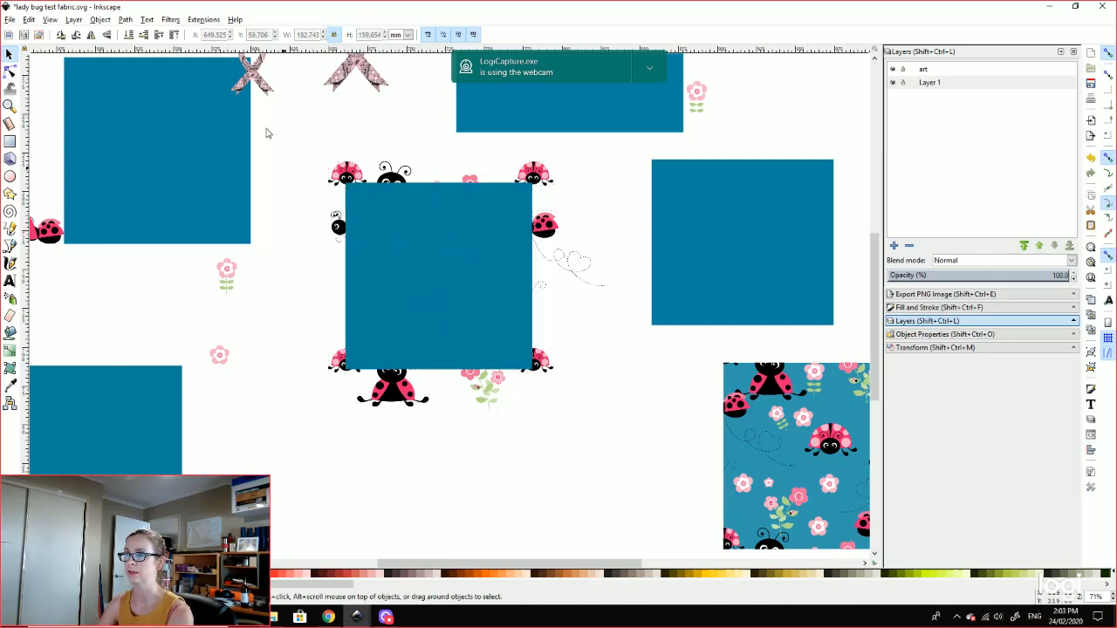
drag(274, 135, 624, 486)
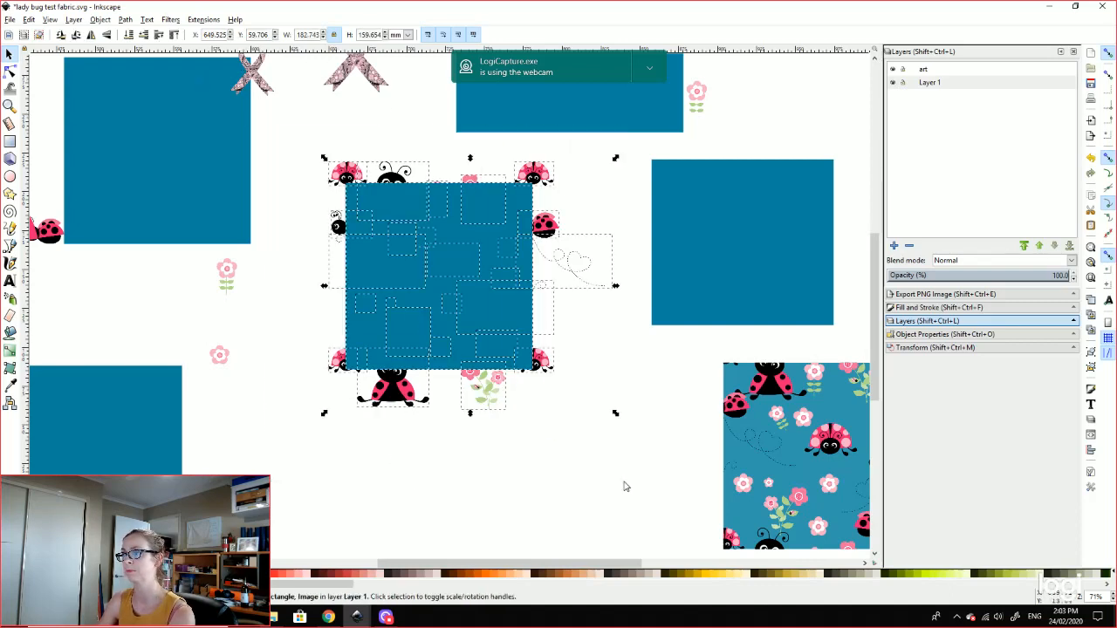
click(594, 367)
drag(284, 137, 580, 459)
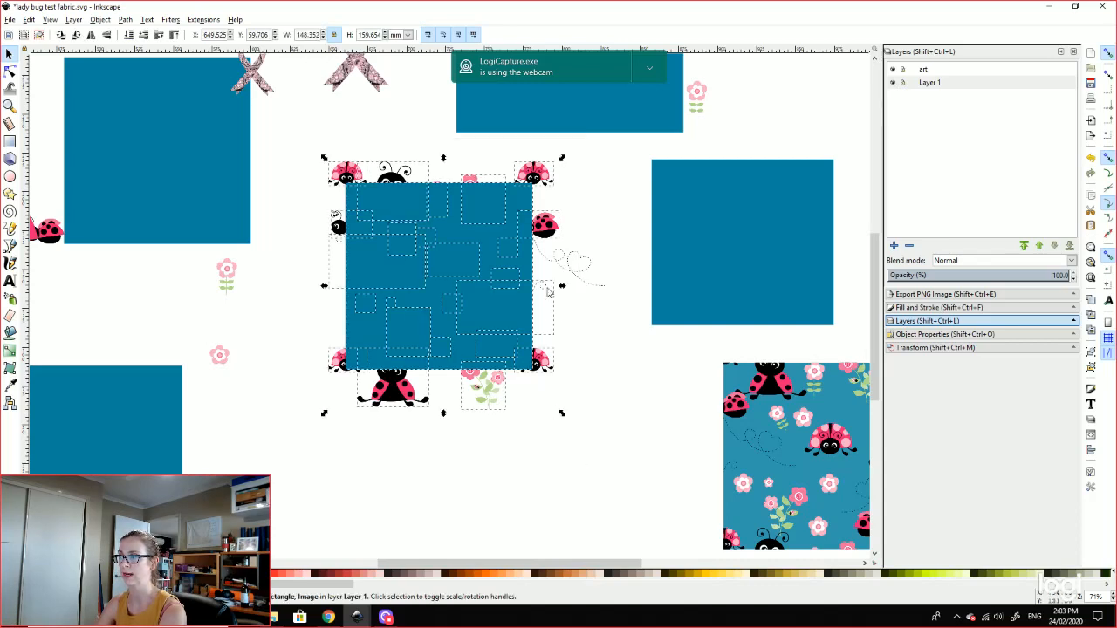
click(616, 406)
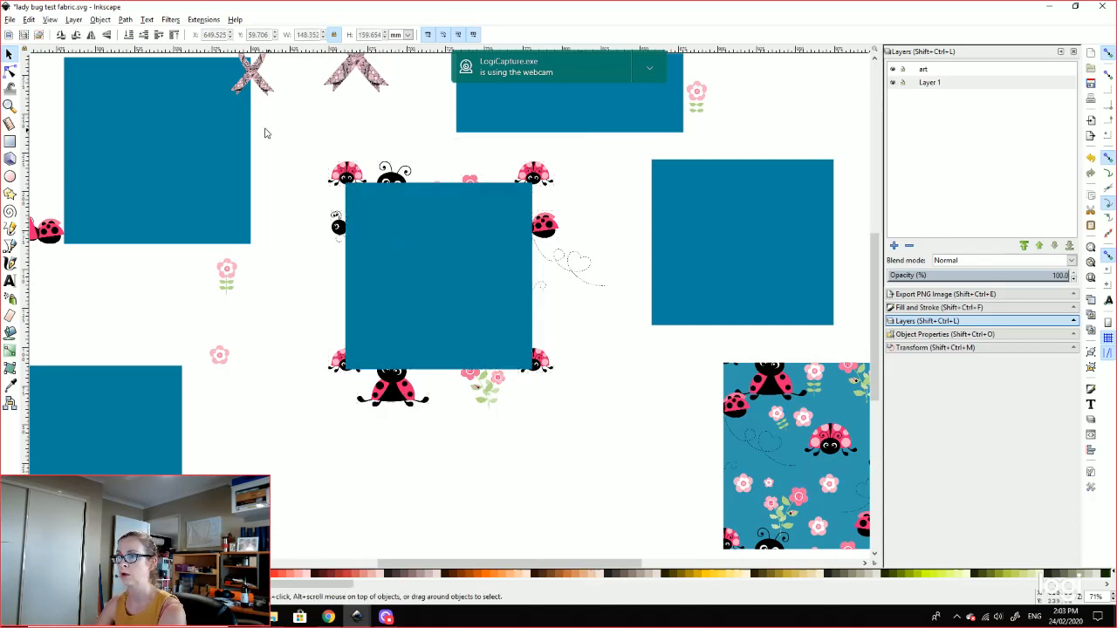
drag(260, 115, 630, 498)
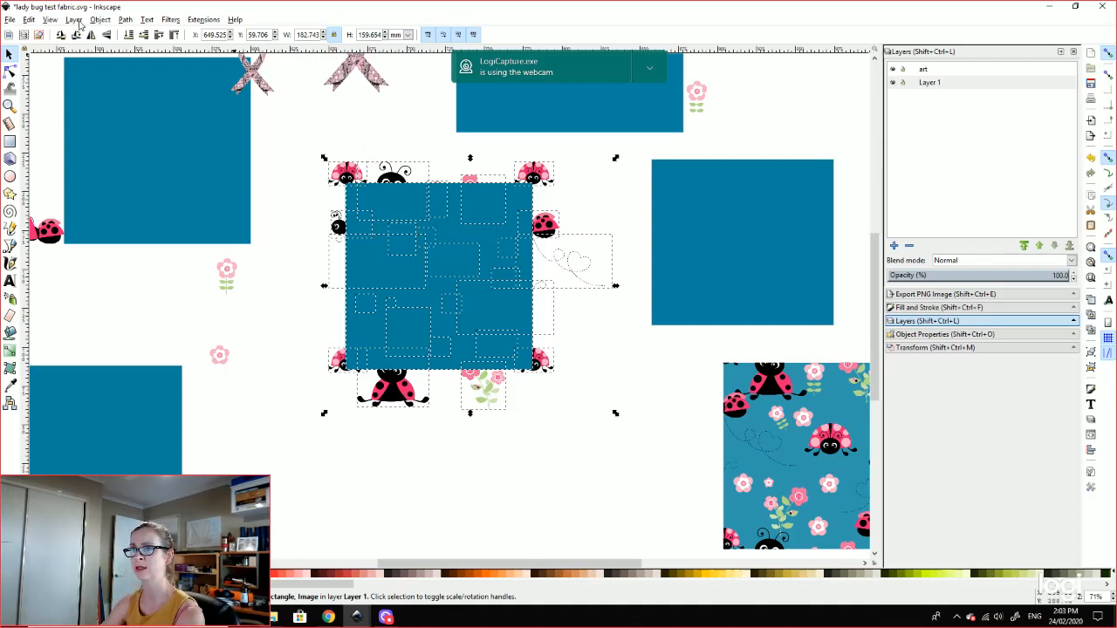
Step: Clip the artwork to the teal square with Object > Clip > Set, then deselect
click(49, 19)
mouse_move(67, 21)
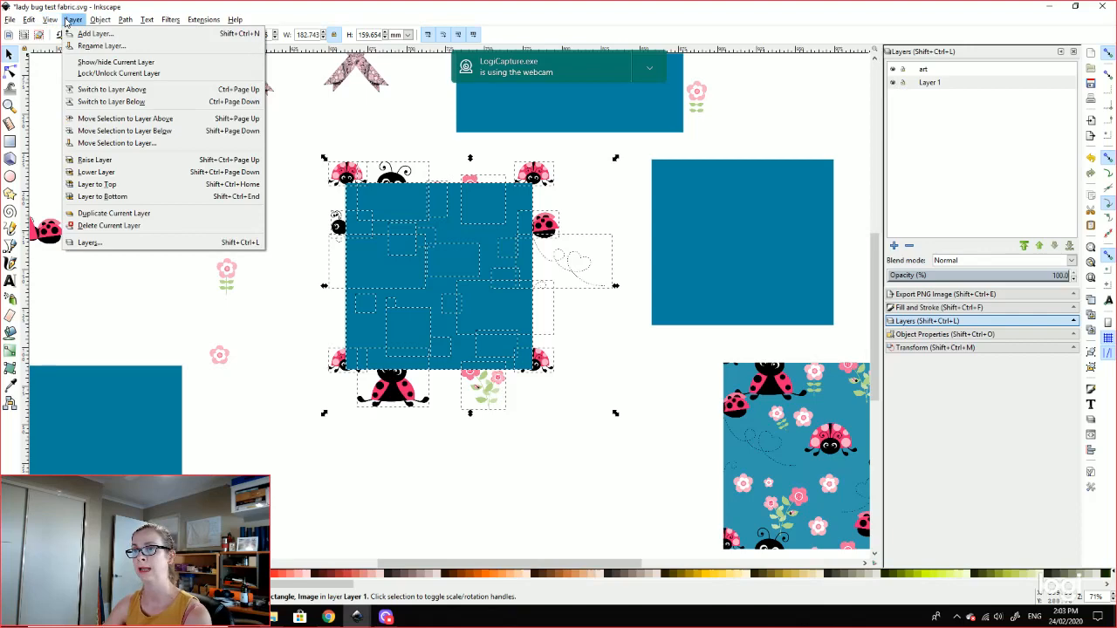
mouse_move(31, 19)
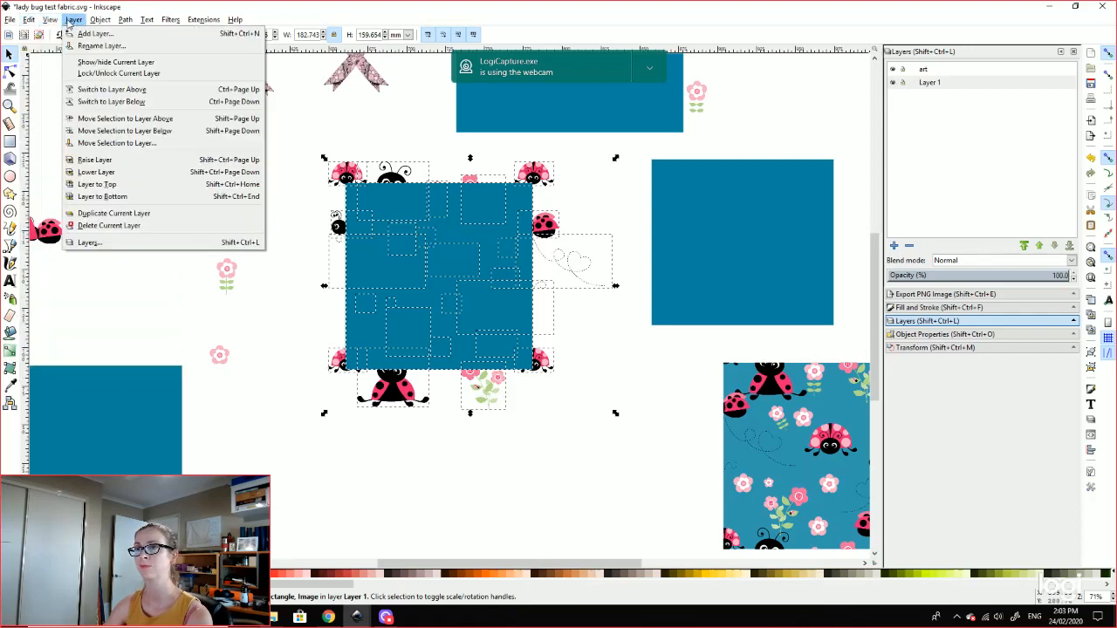
mouse_move(218, 145)
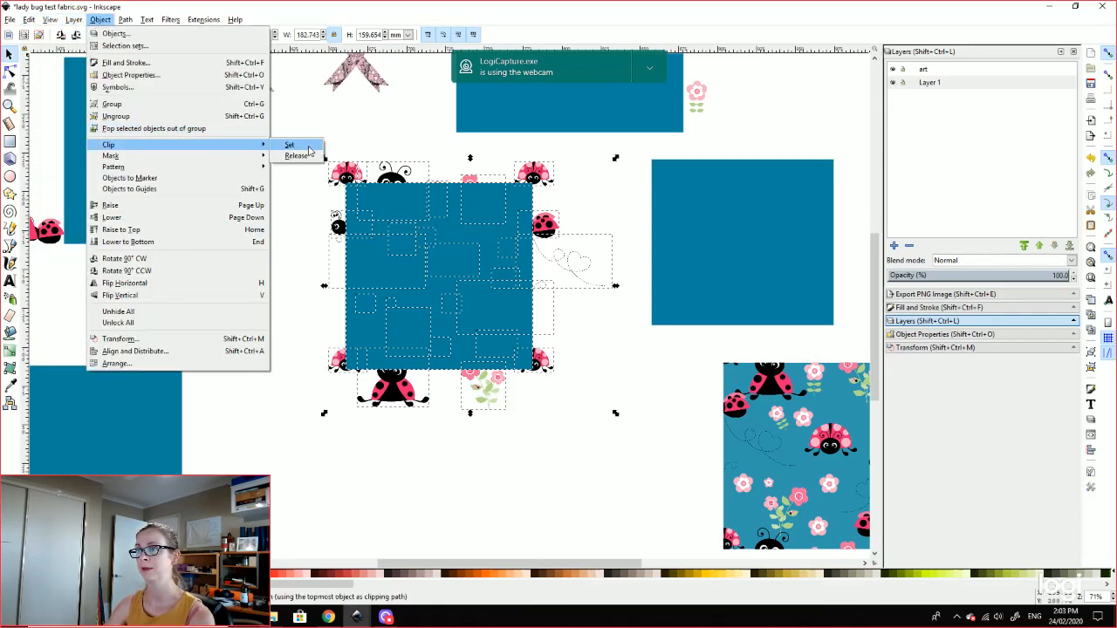
click(311, 147)
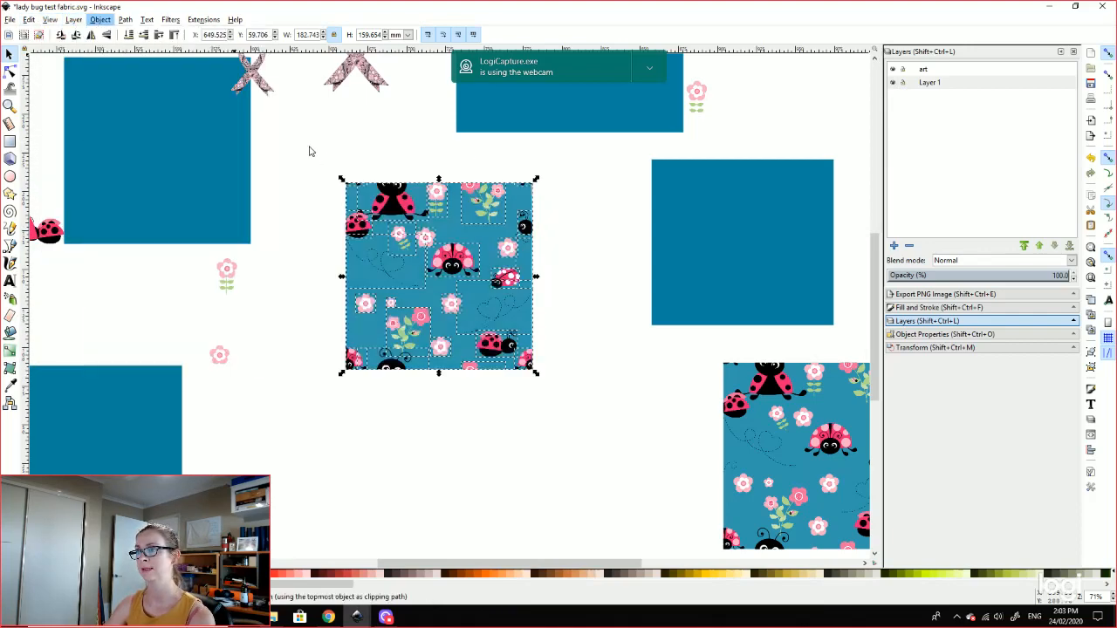
click(648, 294)
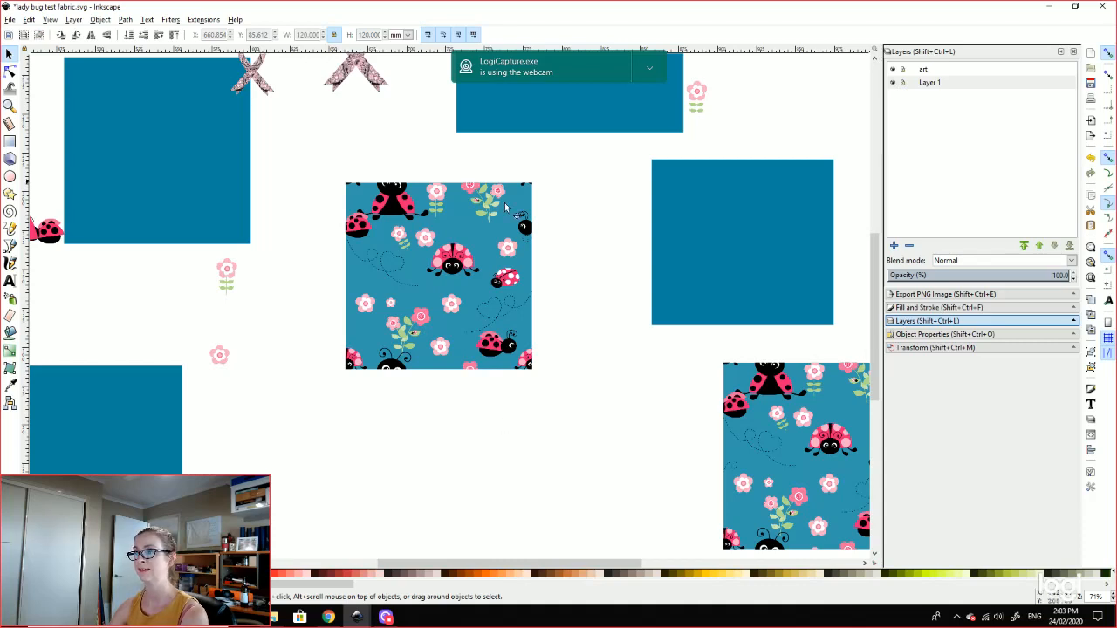
drag(603, 472, 300, 358)
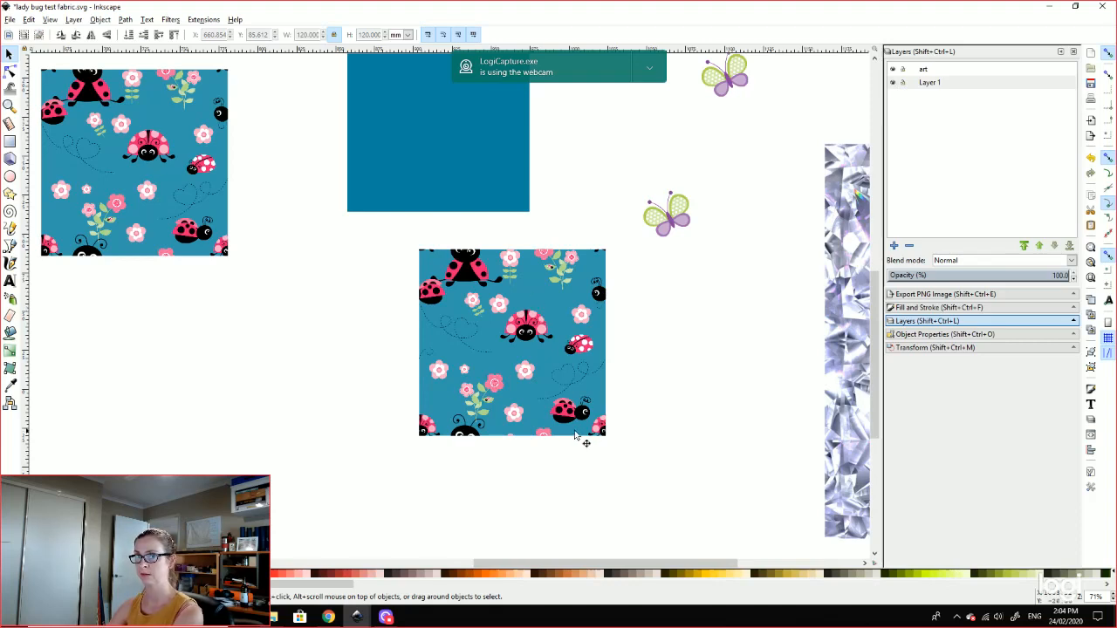
Step: Select the clipped ladybug square and group its pieces with Object > Group
drag(370, 225, 633, 487)
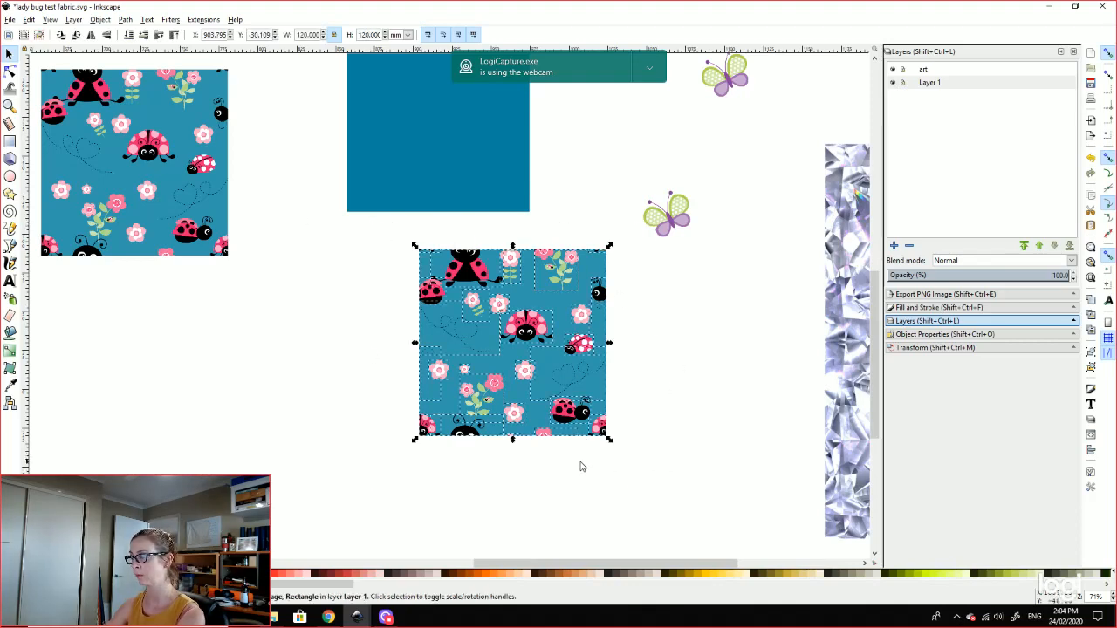
click(98, 21)
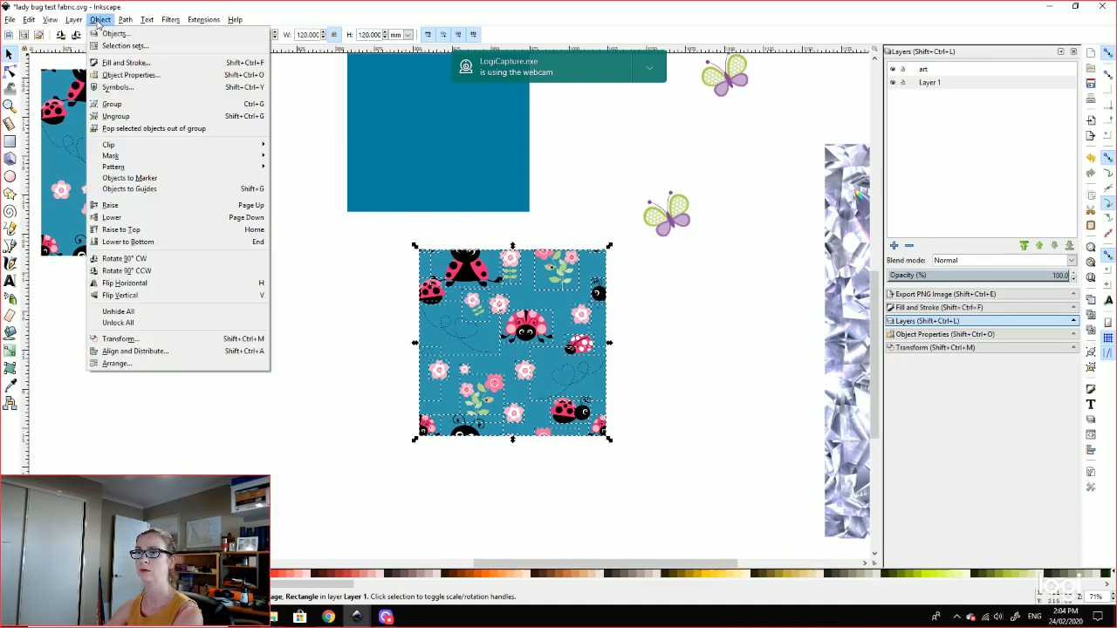
click(124, 104)
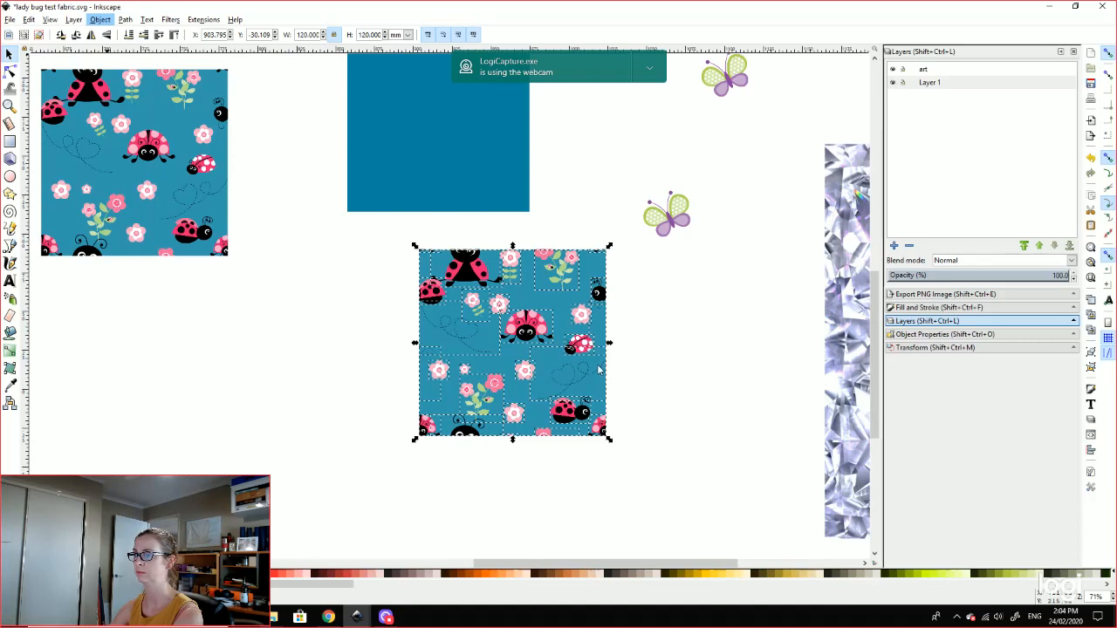
Step: Reselect the grouped ladybug square and expand the Export PNG Image panel
click(654, 385)
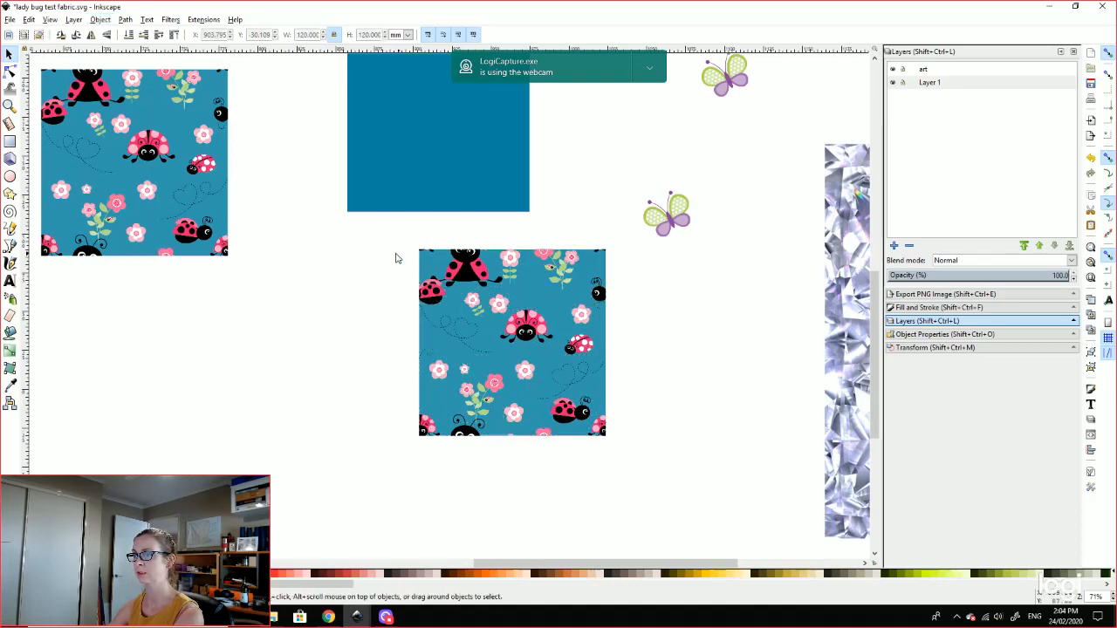
drag(388, 231, 630, 495)
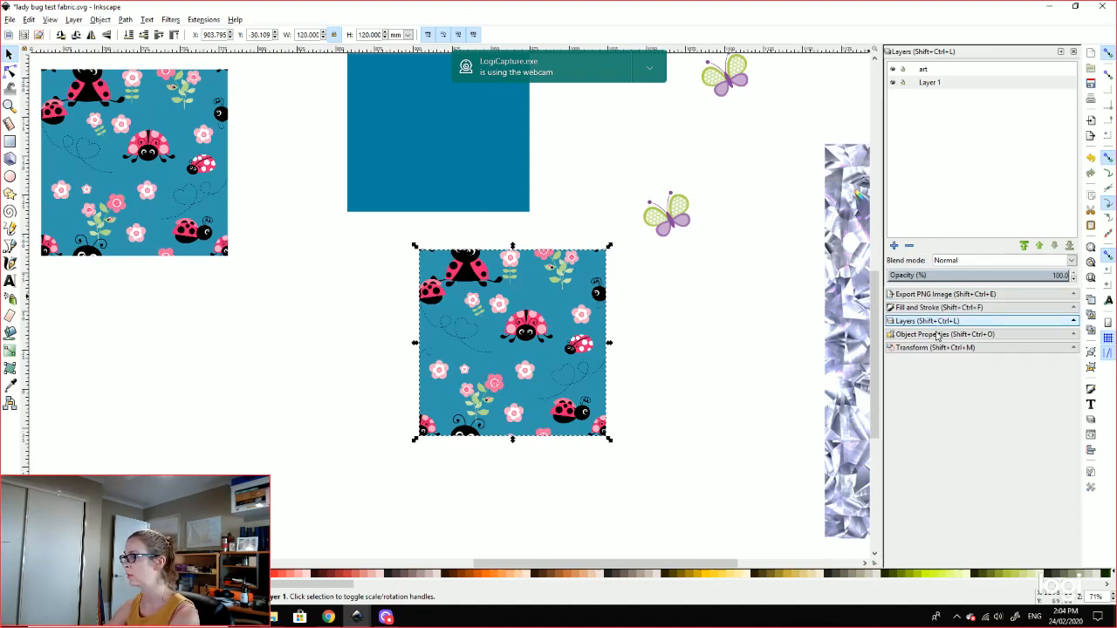
click(932, 295)
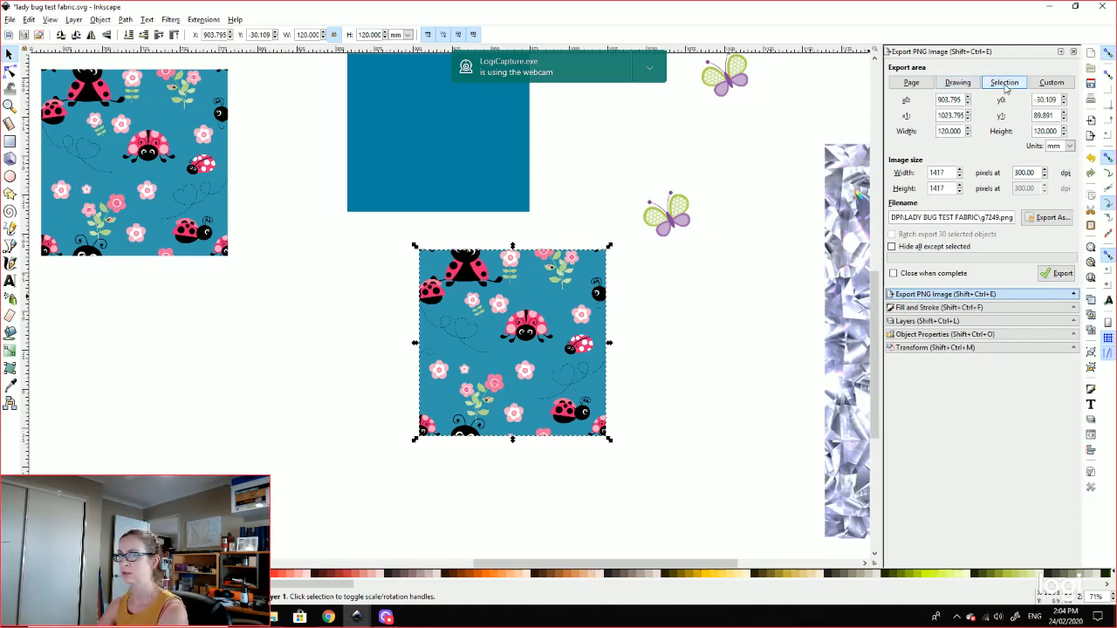
Step: Set the export area to Selection with only the ladybug pattern square selected
click(957, 84)
click(911, 82)
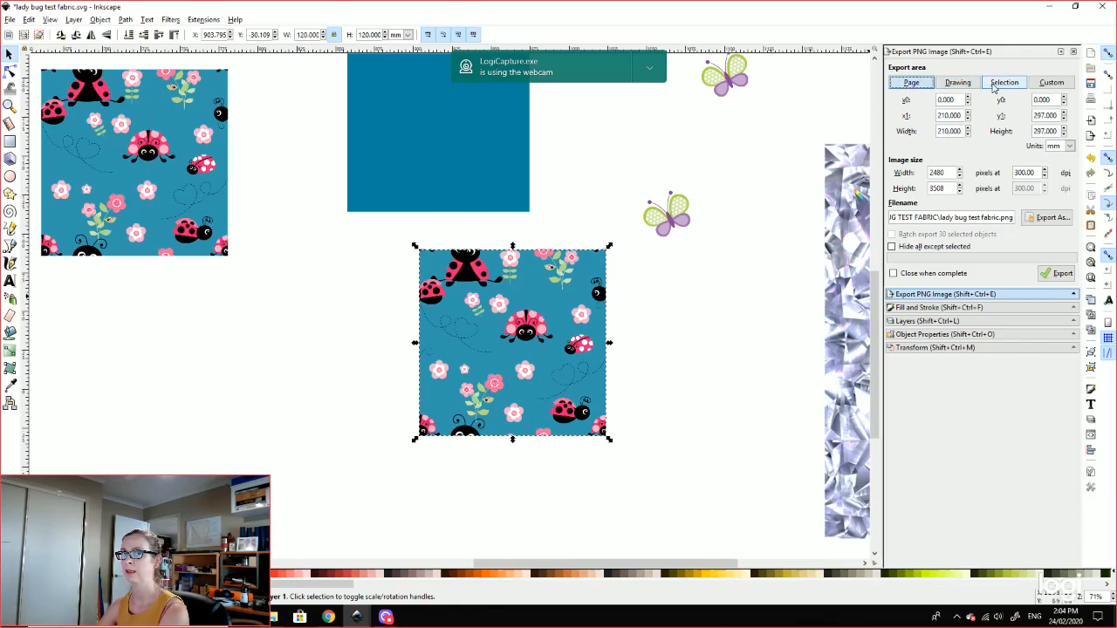
click(1004, 83)
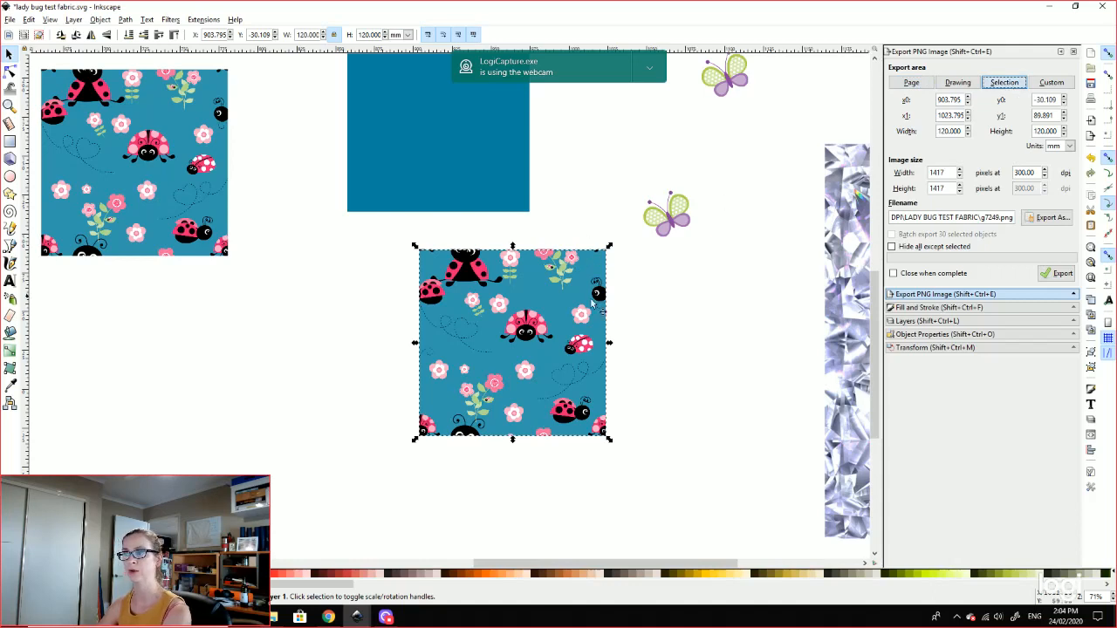
click(625, 469)
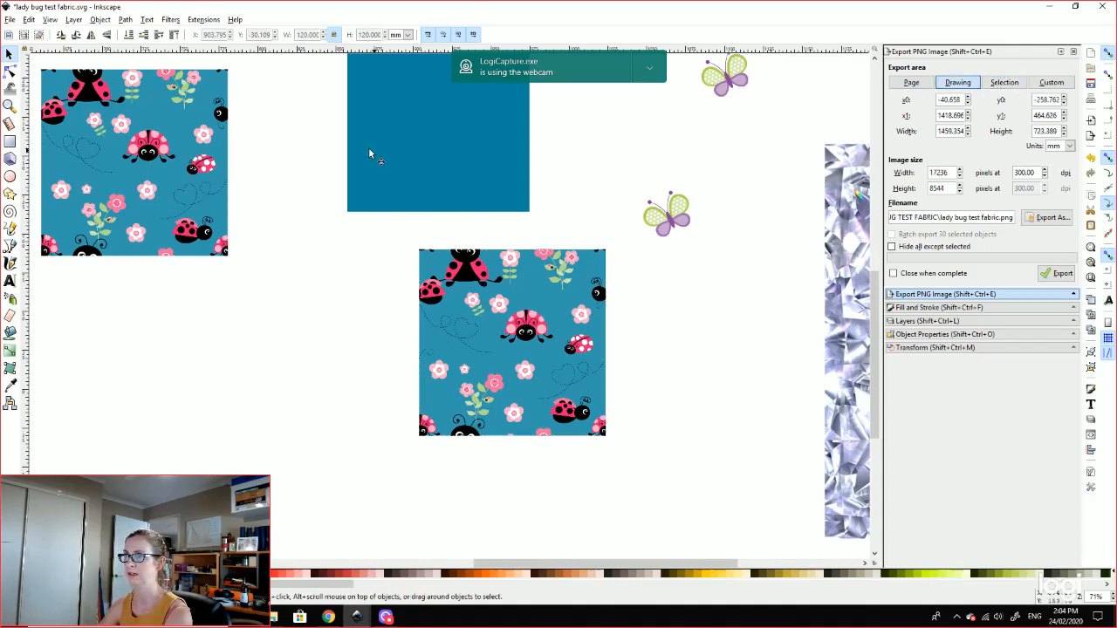
mouse_move(325, 144)
mouse_down()
mouse_move(807, 390)
mouse_move(735, 560)
mouse_up()
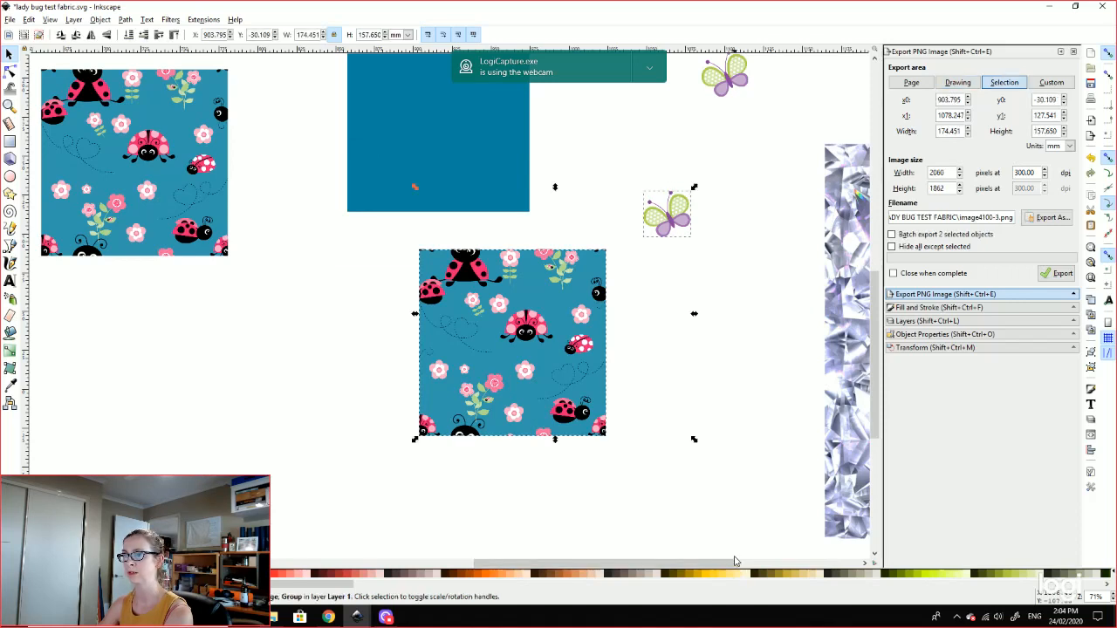
click(795, 462)
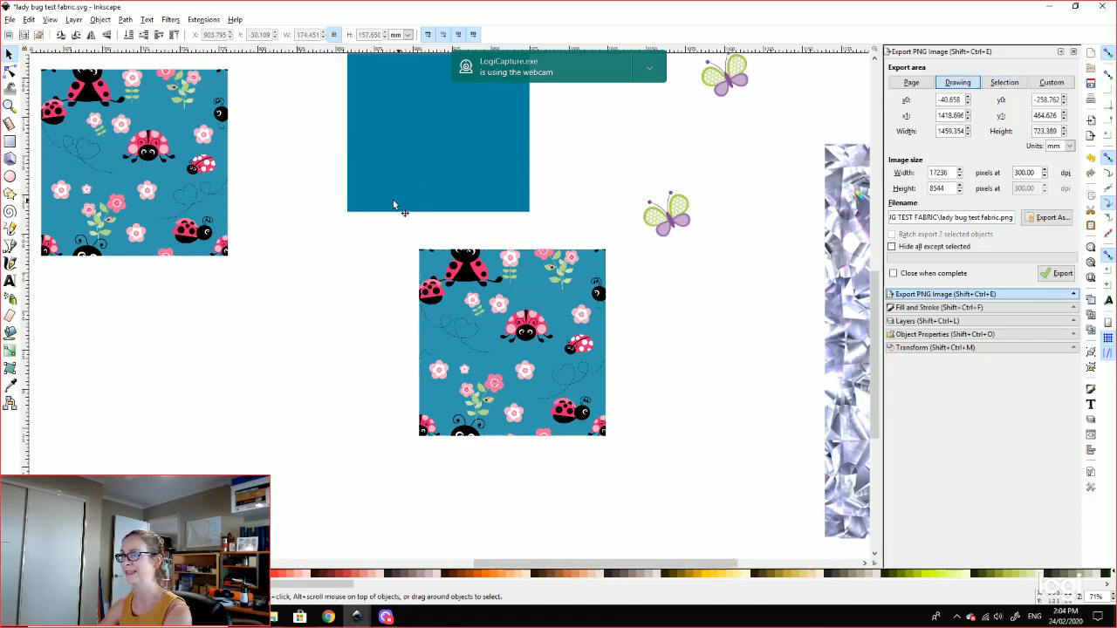
drag(646, 466, 388, 243)
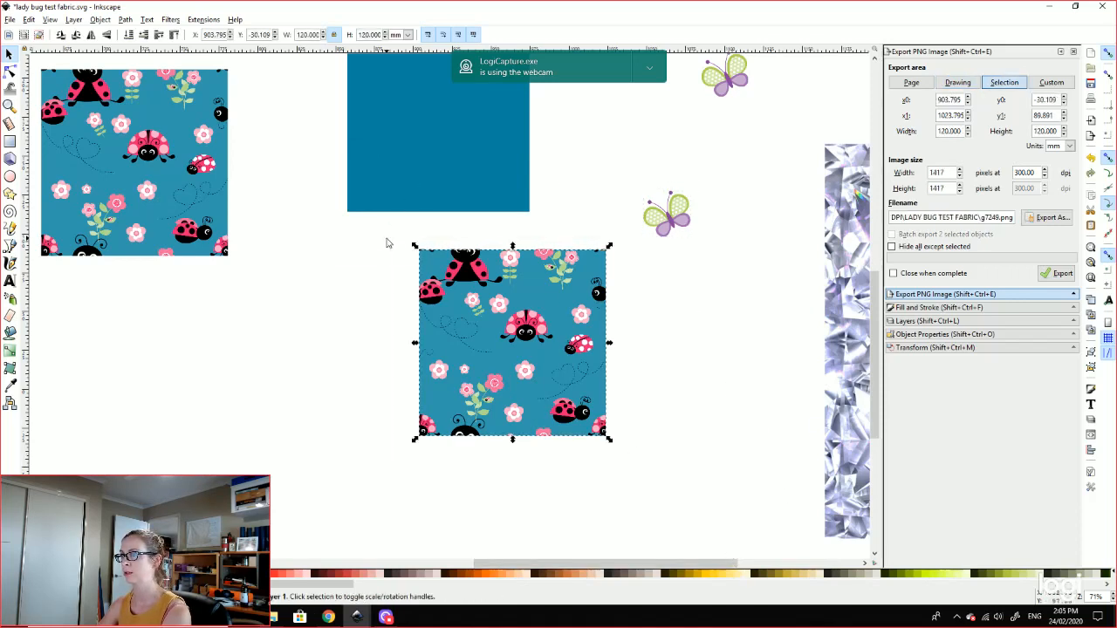
Step: Export the square as PNG 'test test 1' into LADY BUG TEST FABRIC
click(1049, 218)
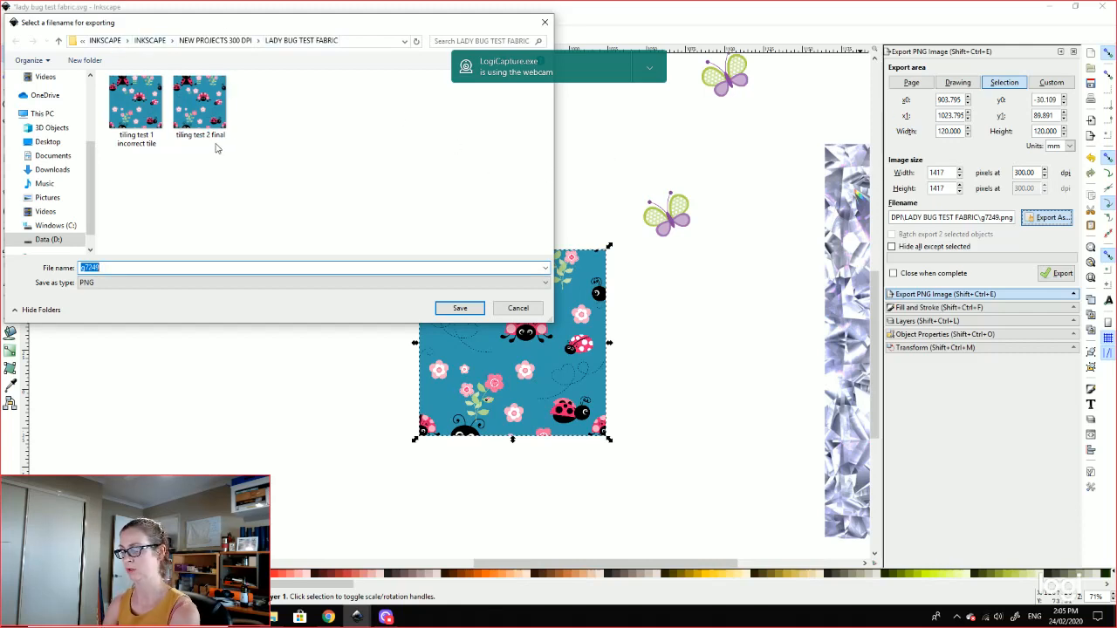
text(test test 1)
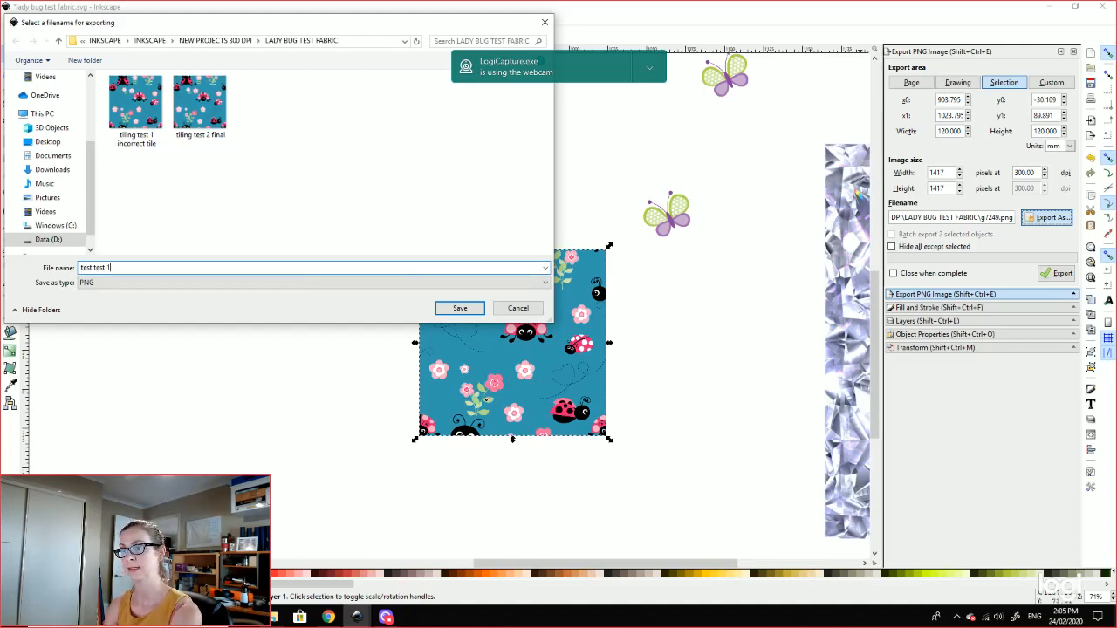
click(541, 283)
click(541, 288)
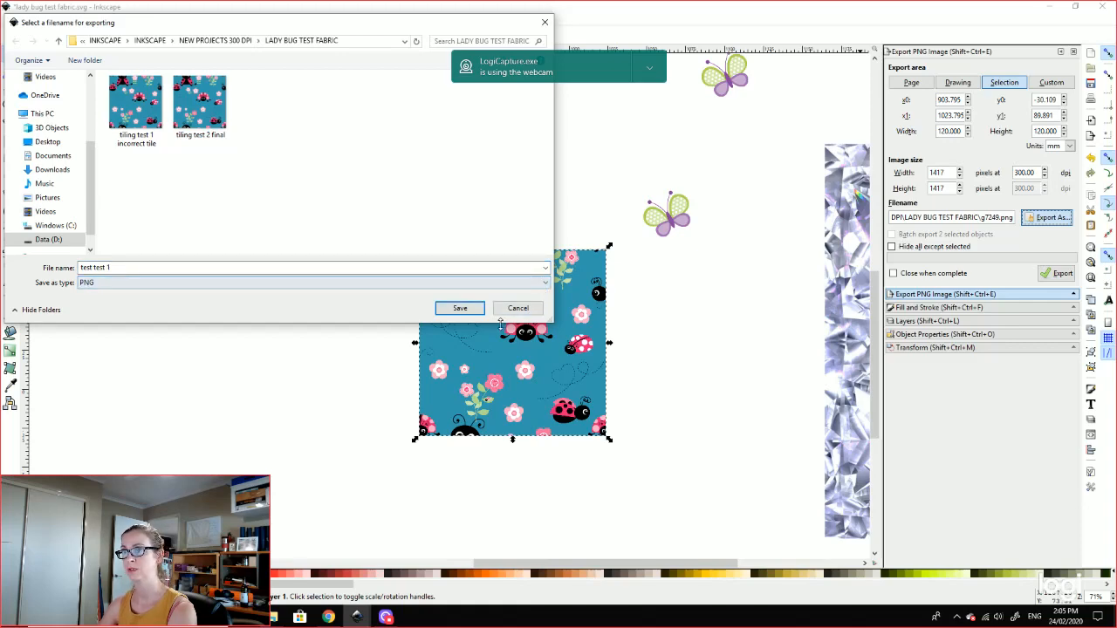
click(460, 308)
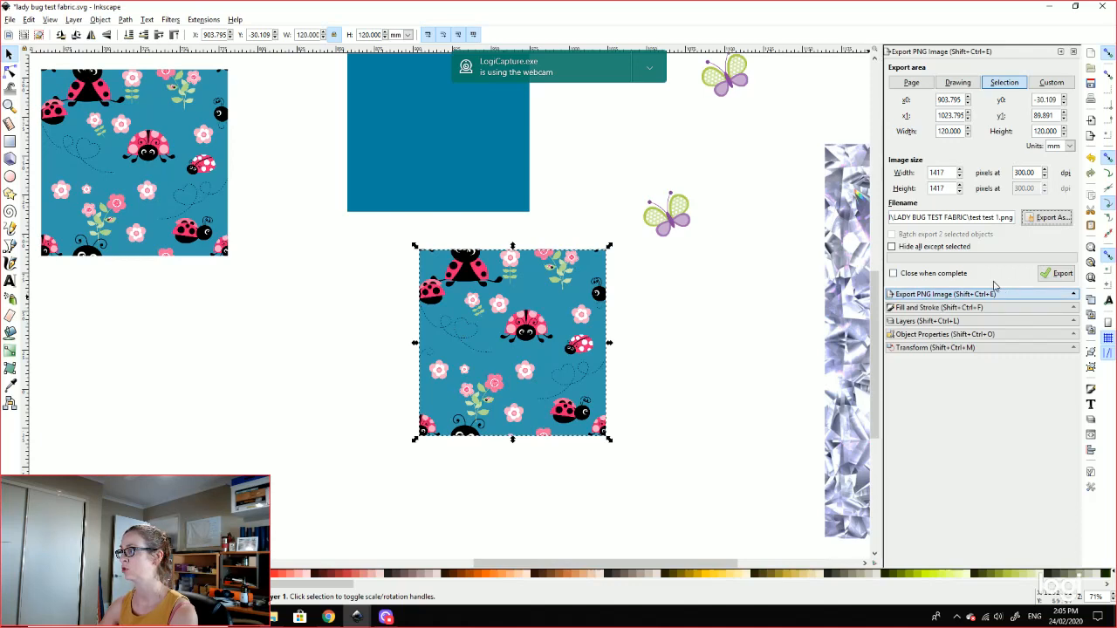
click(1056, 276)
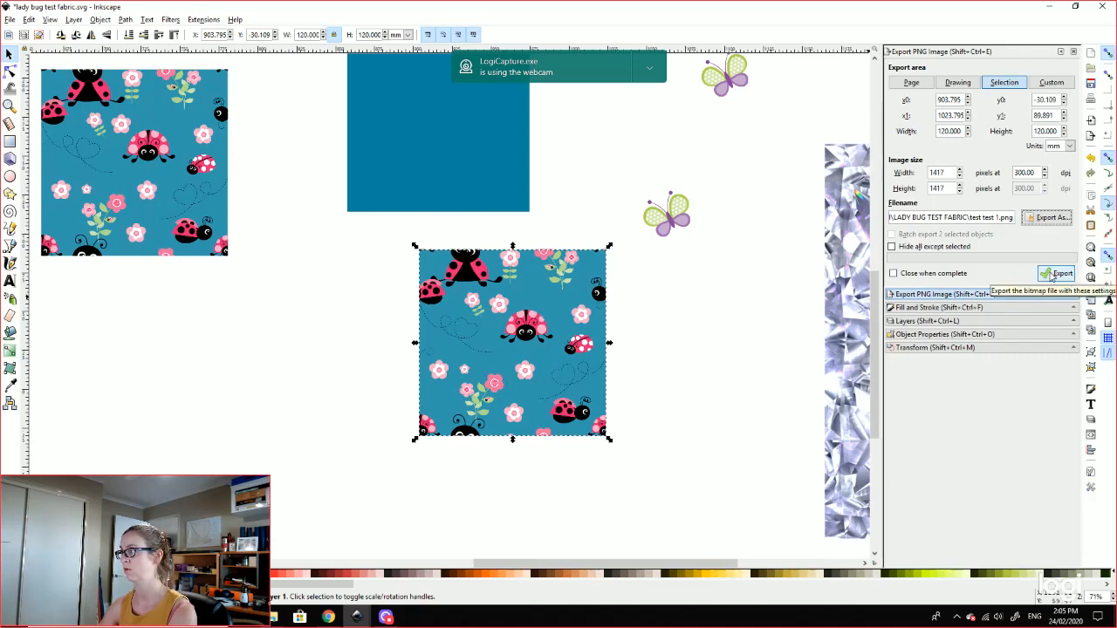
click(1056, 275)
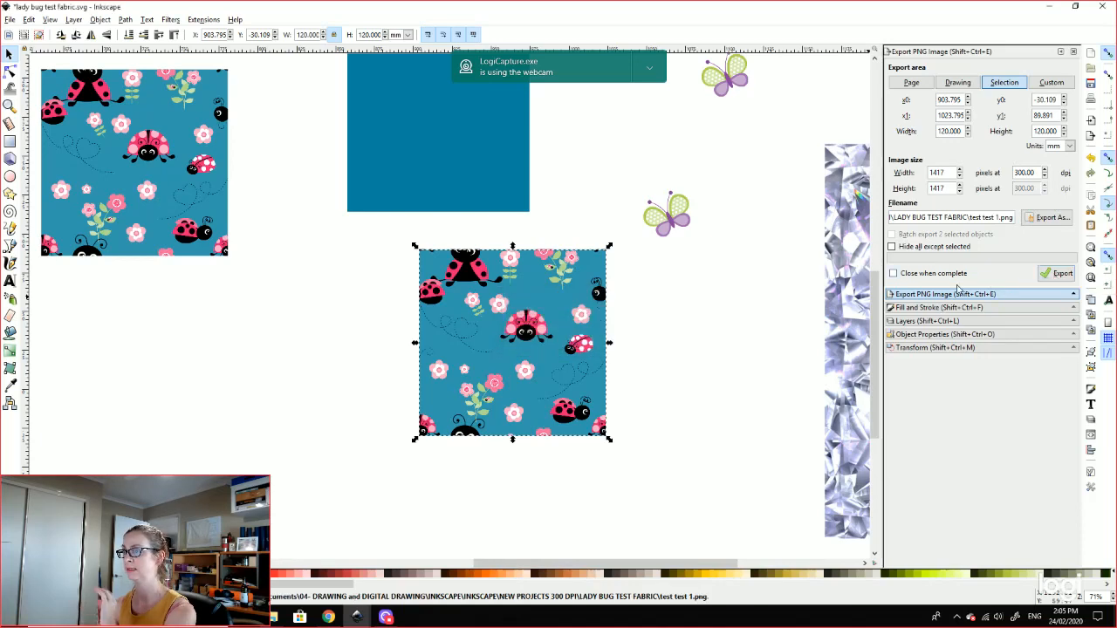
click(737, 304)
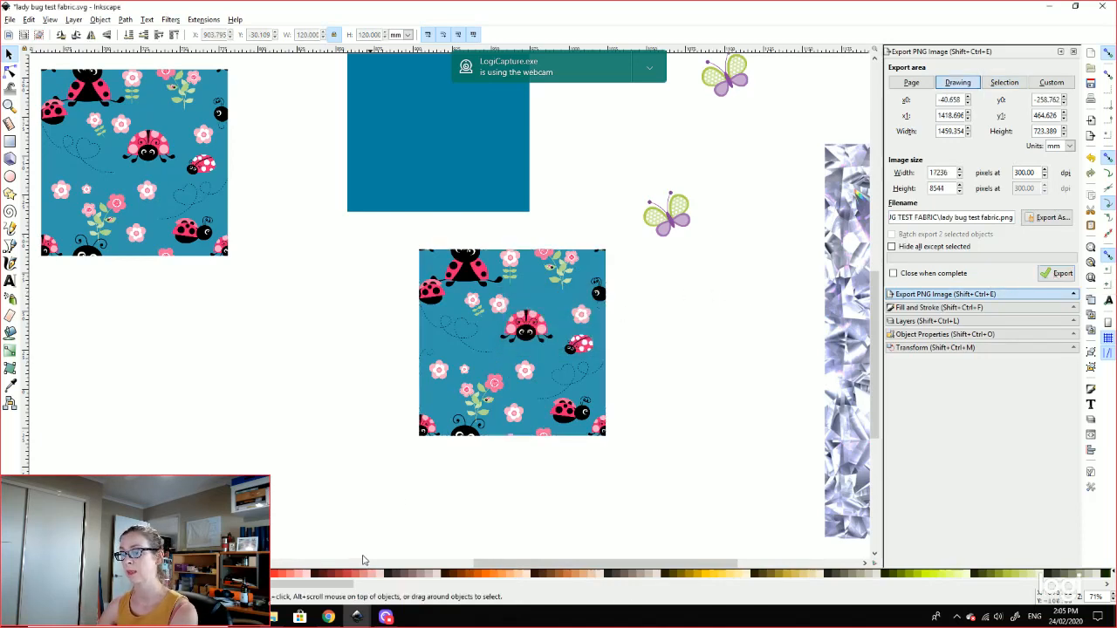
Step: Drag test test 1.png from File Explorer onto Toyls Tile Tester in Chrome
click(333, 619)
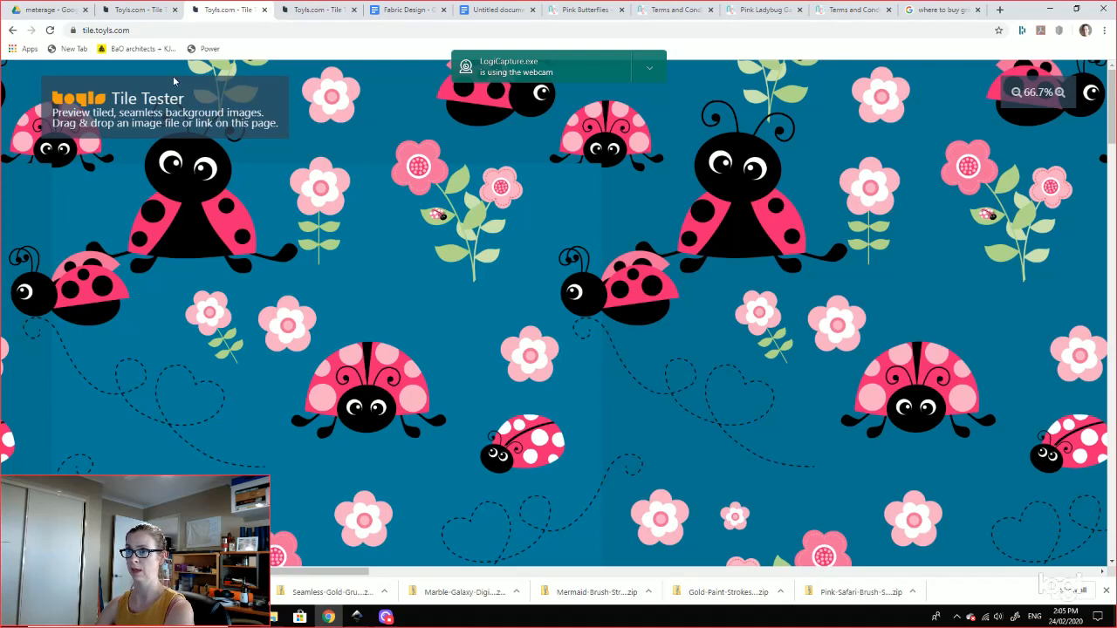
click(275, 618)
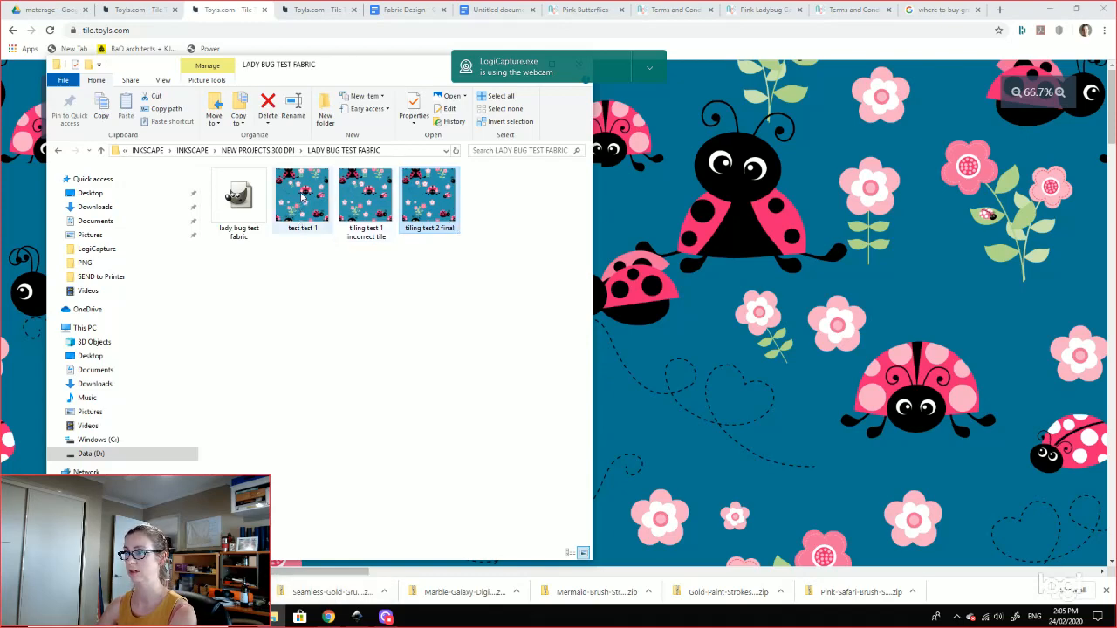
drag(301, 206, 755, 258)
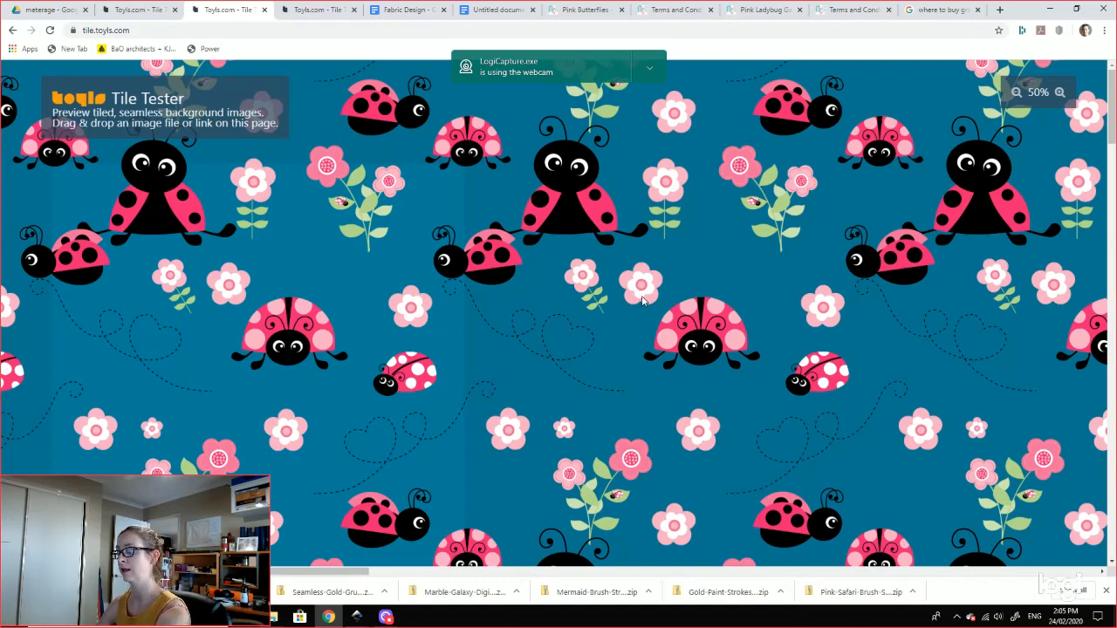
Step: Zoom the tiled preview between 50% and 200% to check seams, then return to Inkscape
click(1016, 92)
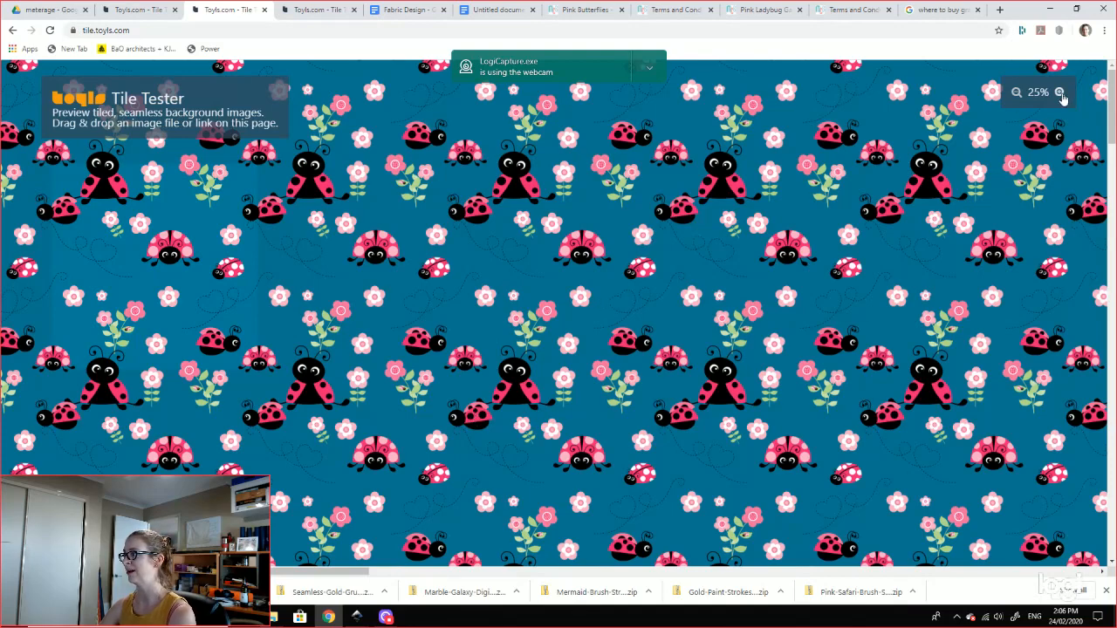
click(1059, 91)
click(1059, 91)
click(1059, 92)
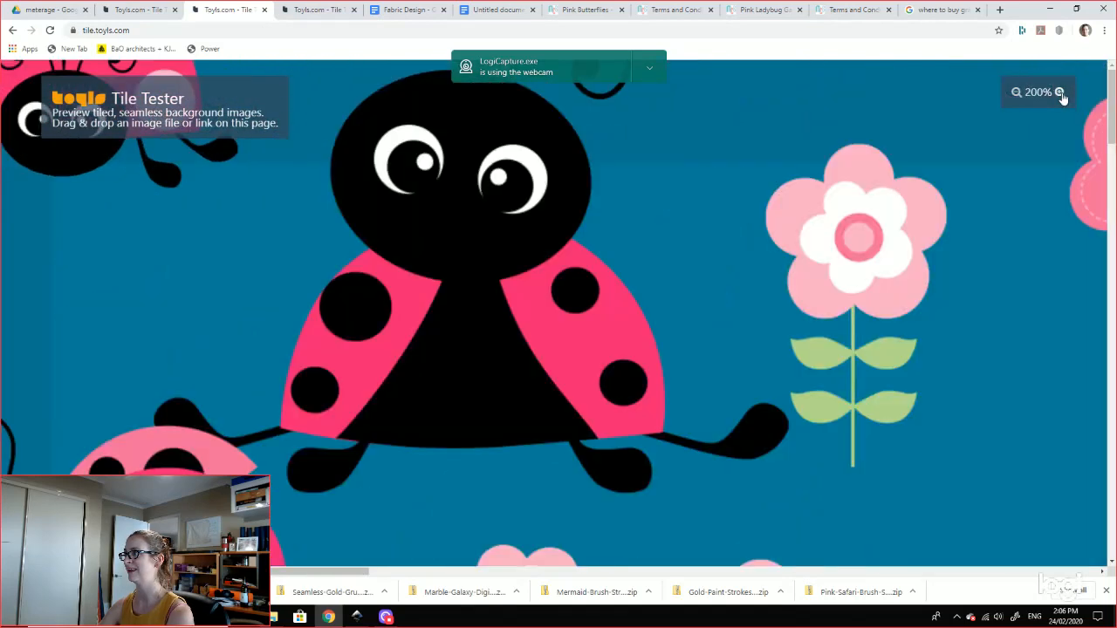
click(1015, 92)
click(1015, 93)
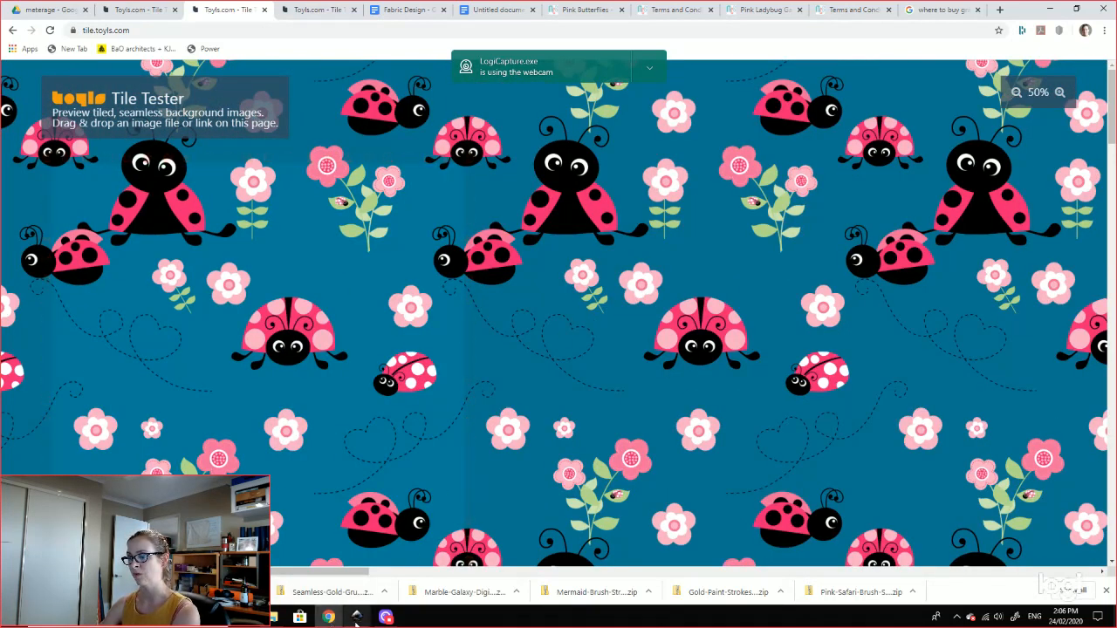
mouse_move(356, 617)
click(494, 587)
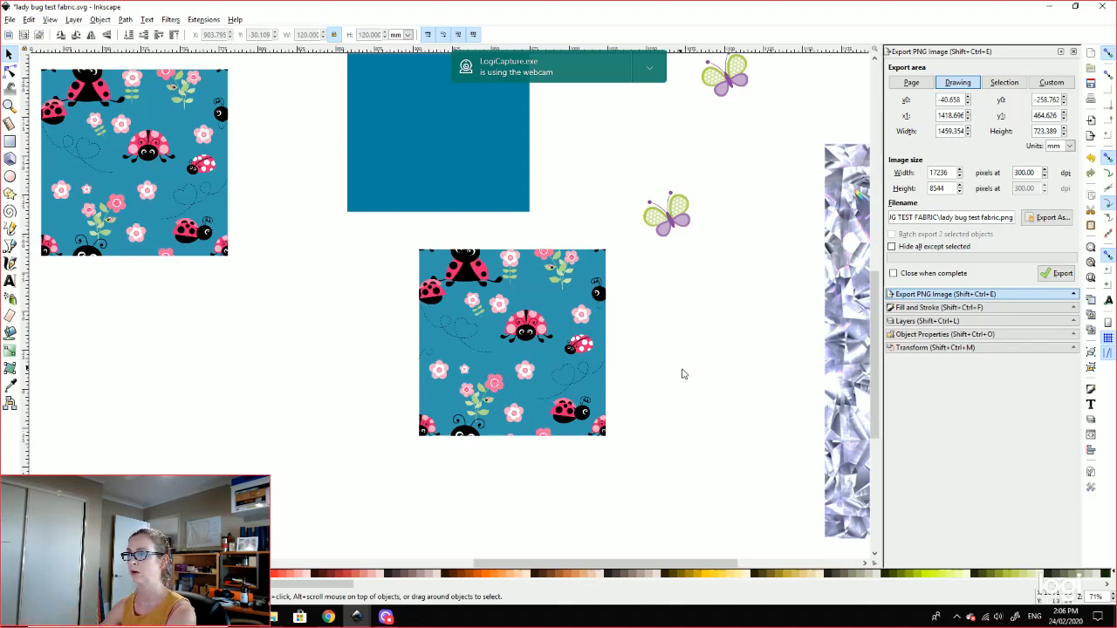
Step: Zoom out and select the diamond-pattern square on the canvas
drag(746, 365, 309, 322)
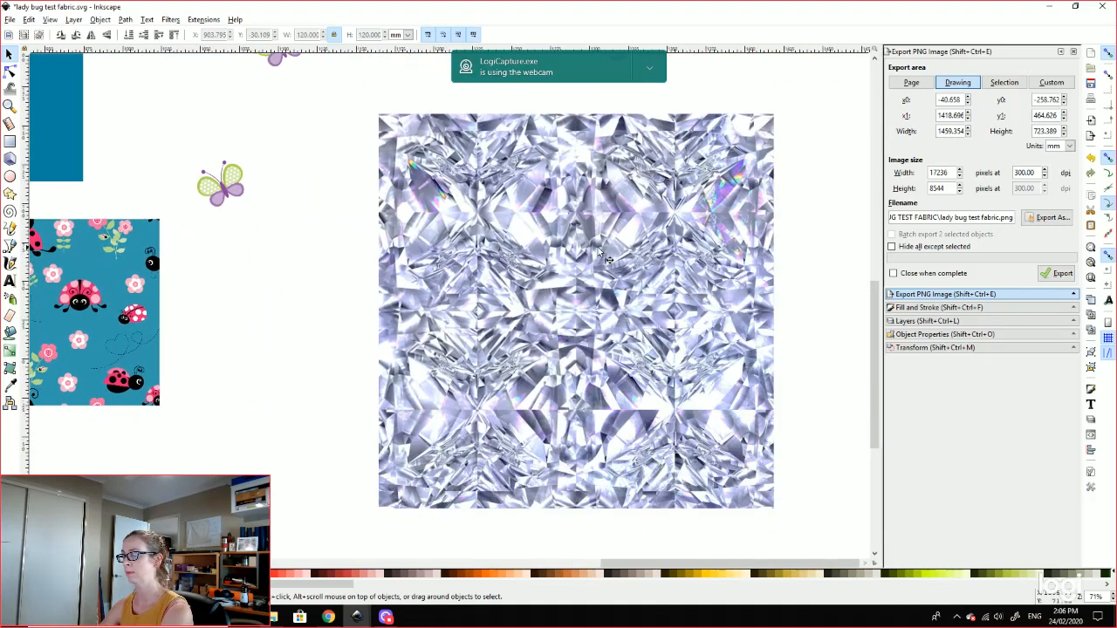
key(minus)
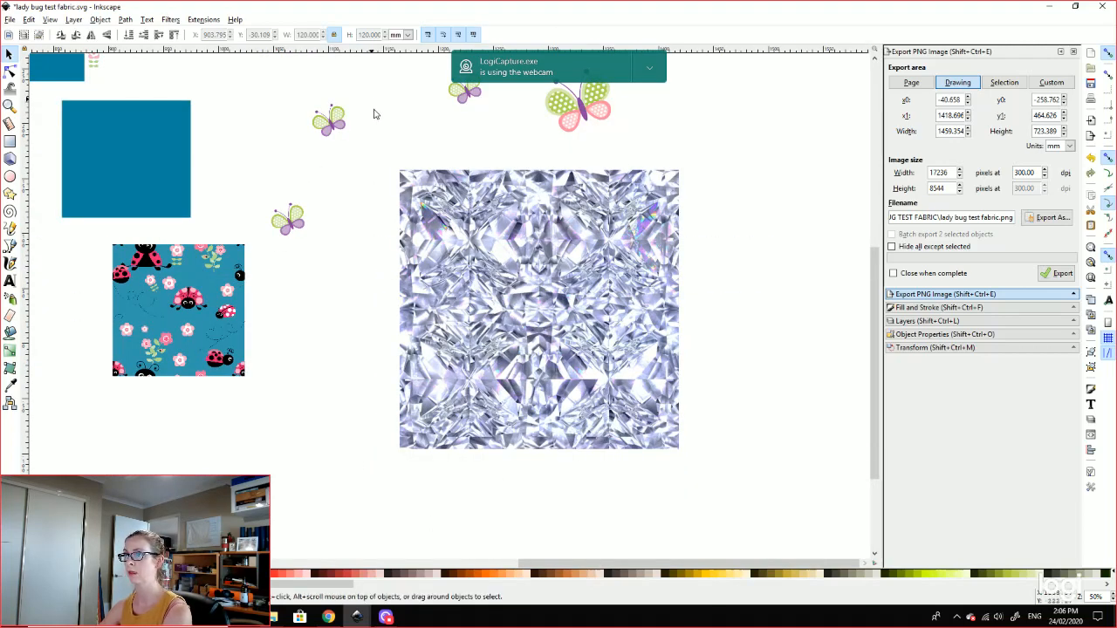
drag(355, 157, 723, 389)
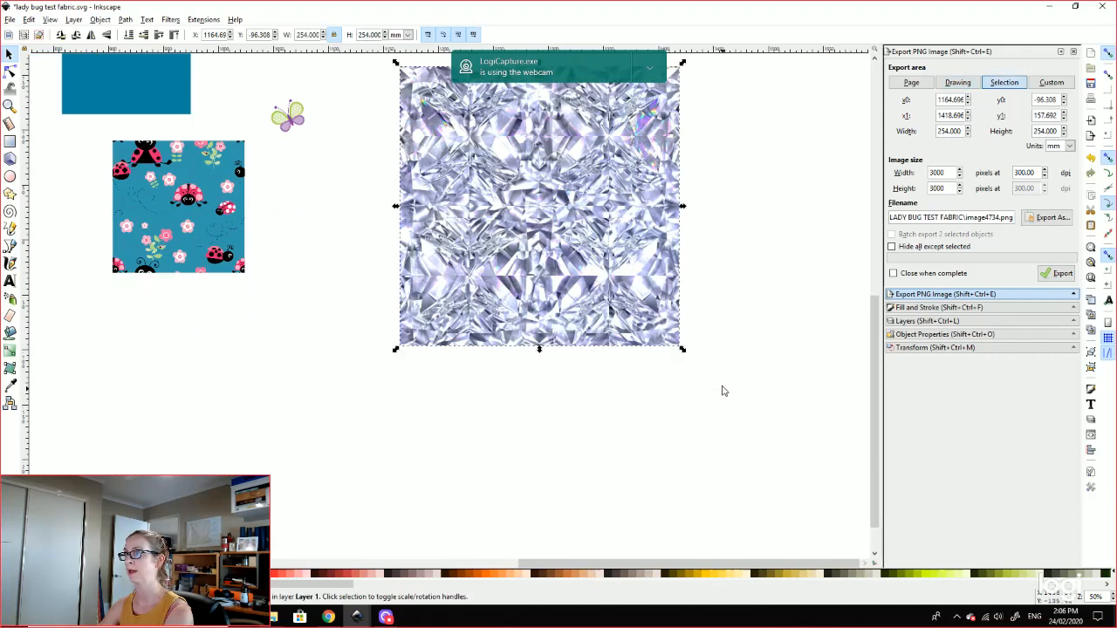
scroll(760, 304, up, 1)
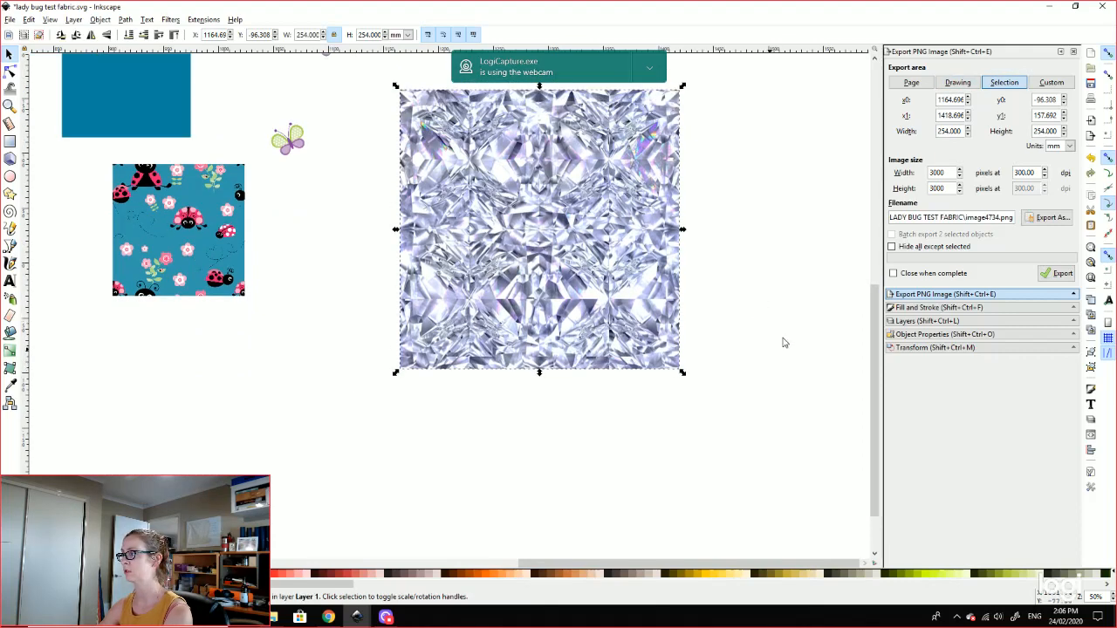
Step: Export it as image4734.png at 300 dpi, then switch to Chrome
click(1041, 219)
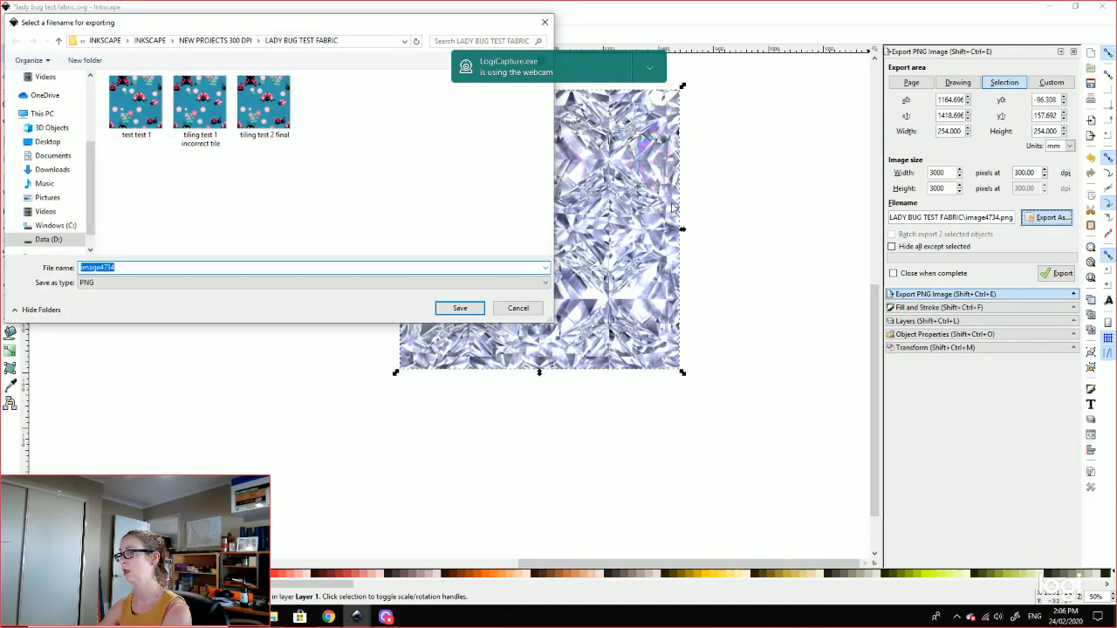
click(460, 308)
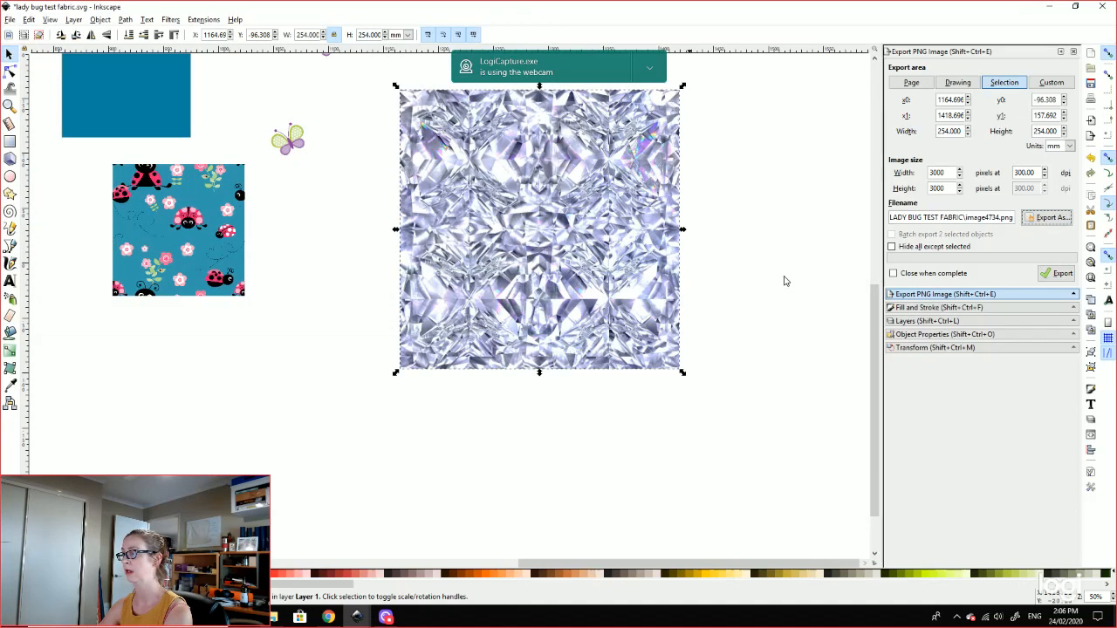
click(1056, 273)
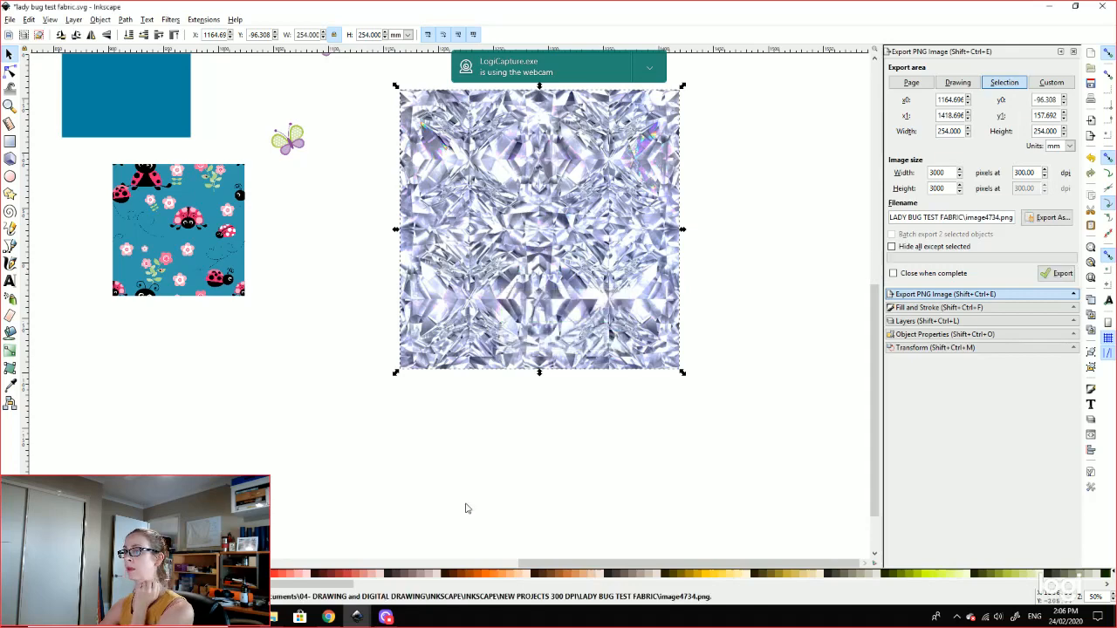
click(328, 617)
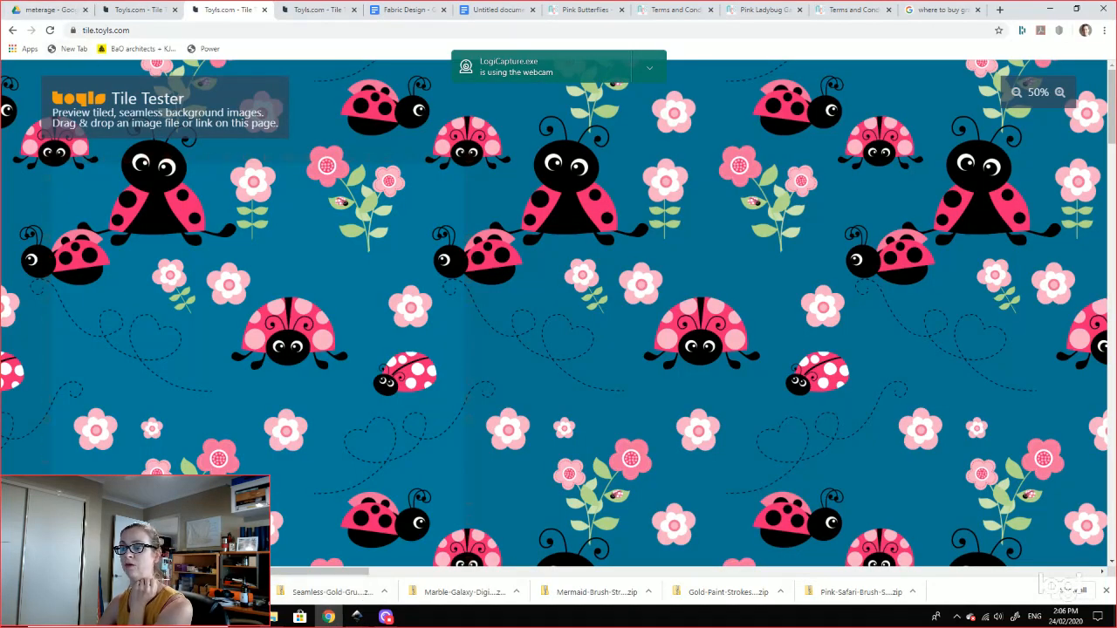
Step: Drag image4734 onto Tile Tester and zoom out to 10% to see many repeats
click(300, 617)
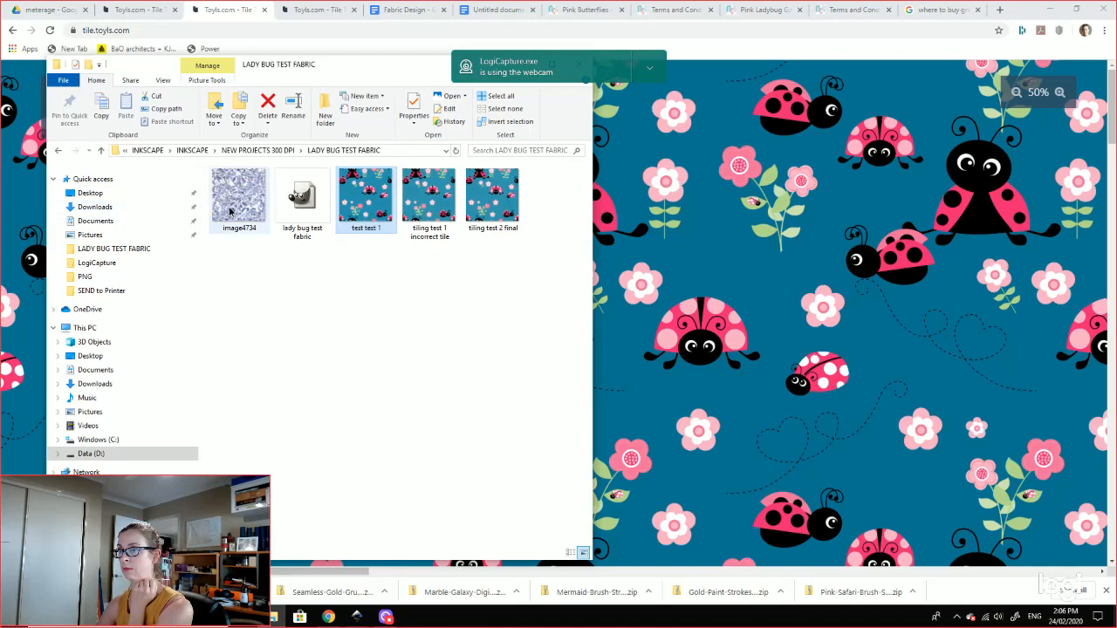
drag(365, 196, 878, 312)
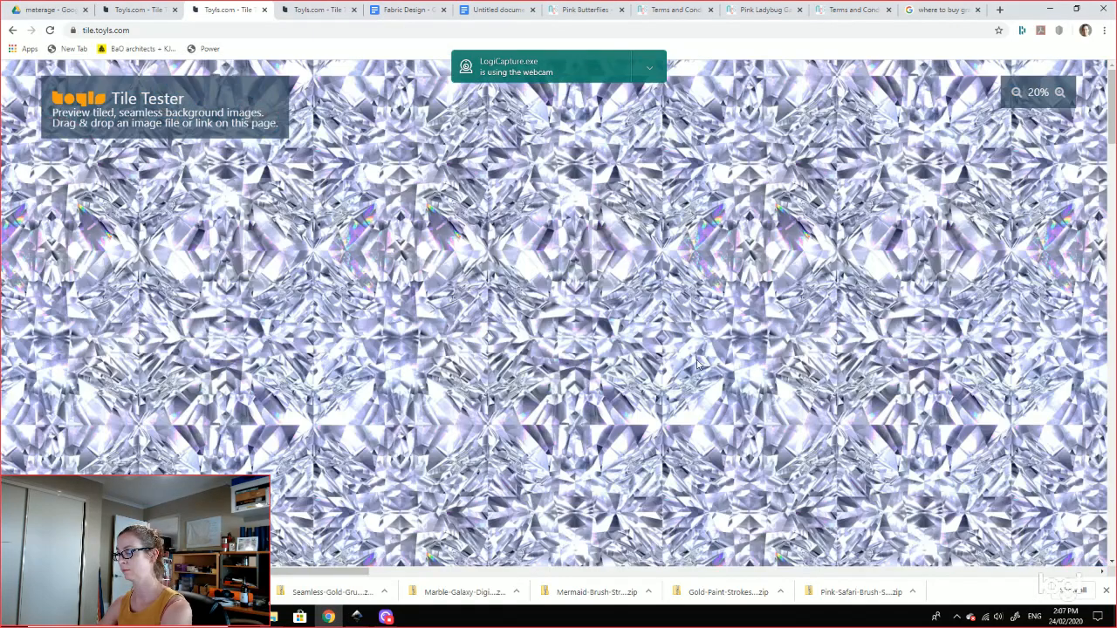
click(1017, 92)
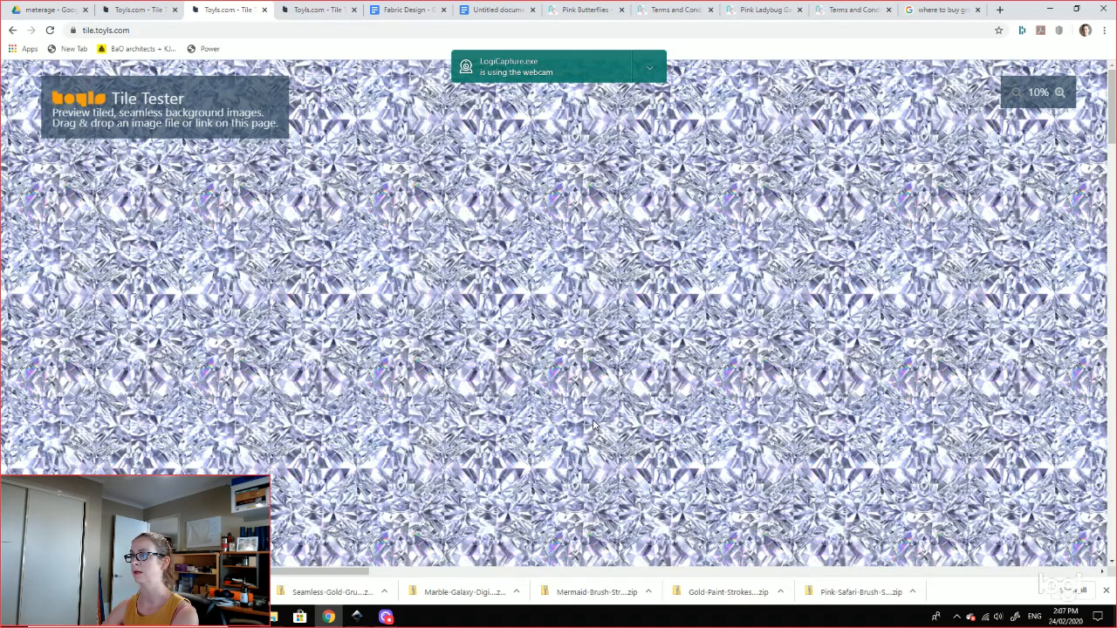
scroll(593, 428, down, 3)
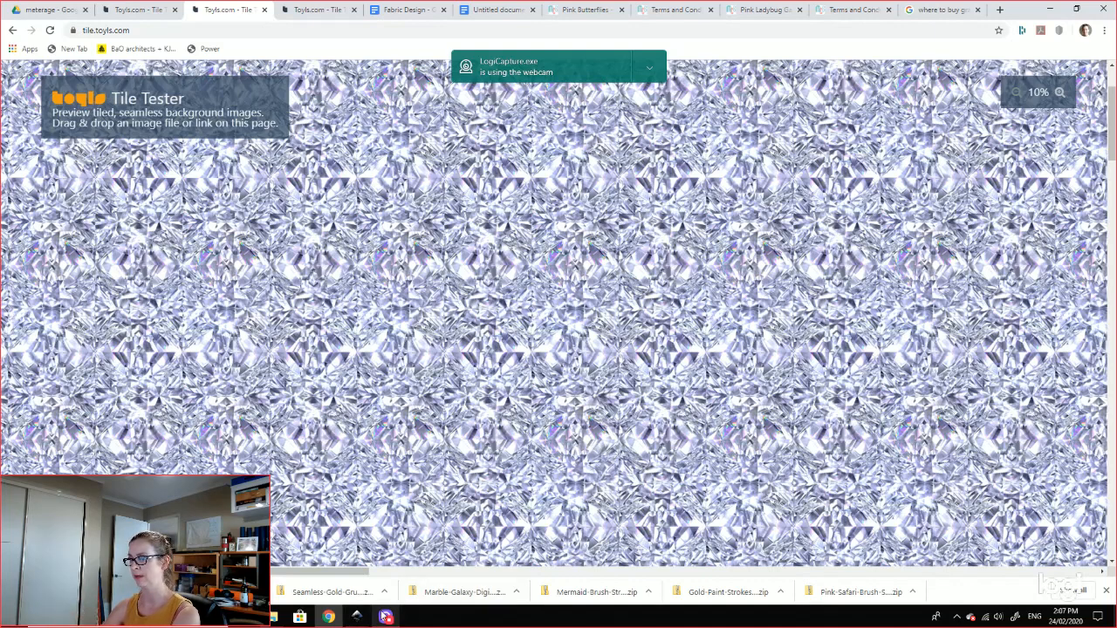
Step: Switch through the Toyls.com tabs back to the ladybug tile preview
click(385, 618)
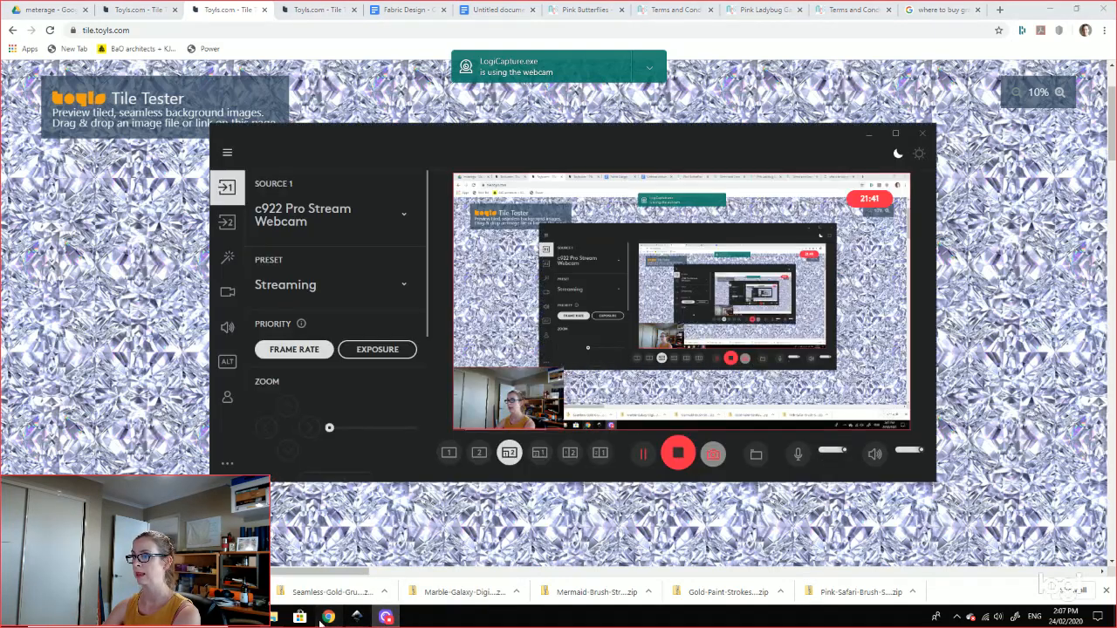
click(329, 613)
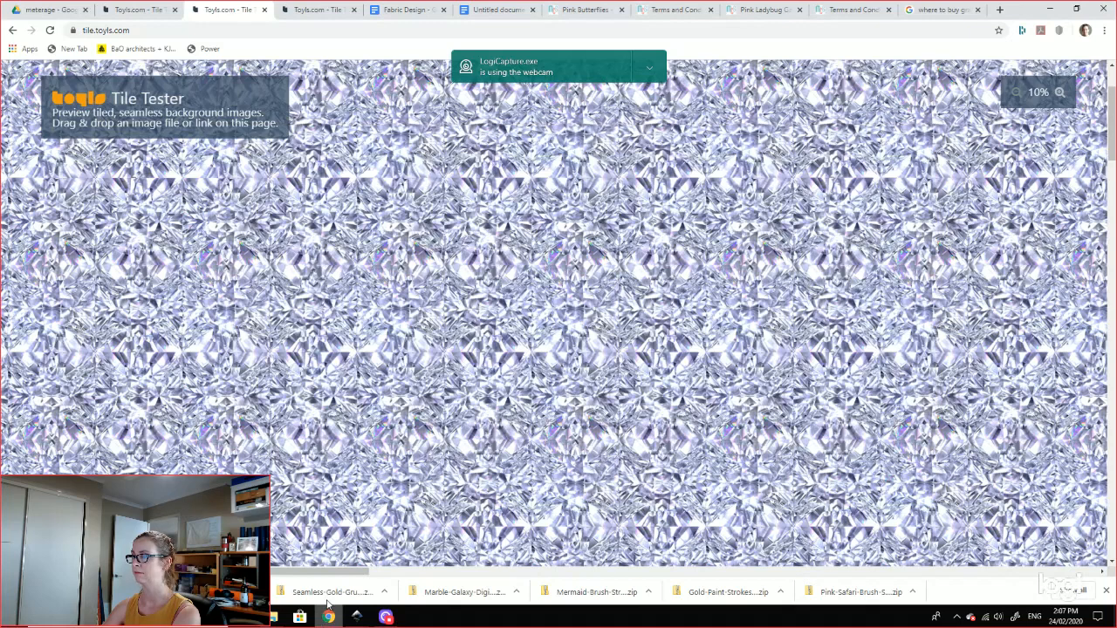
click(323, 10)
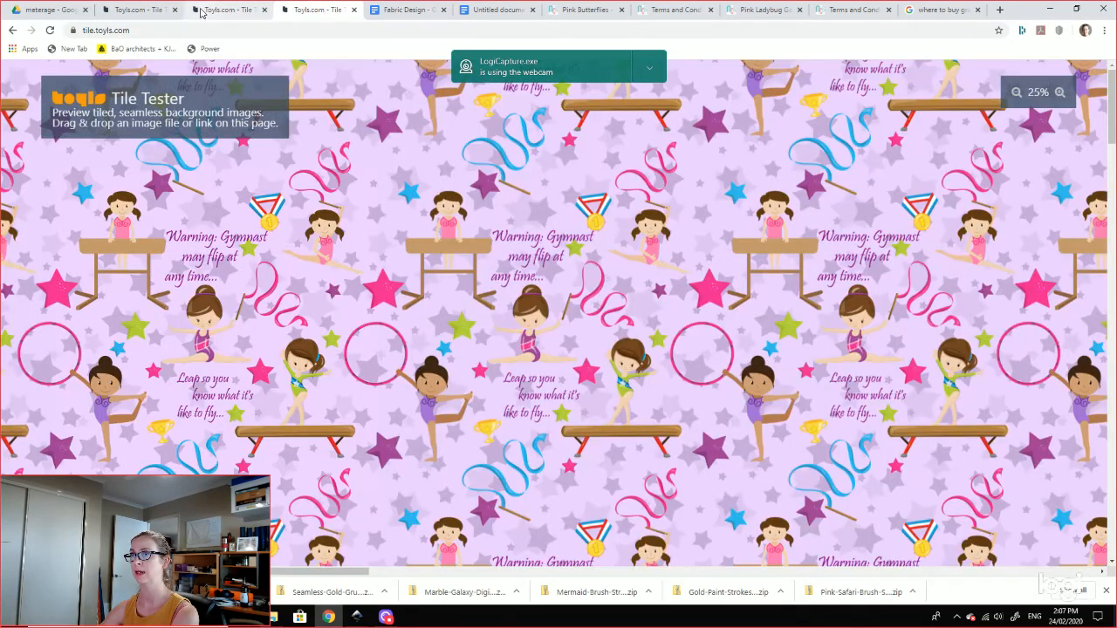
click(226, 11)
click(129, 11)
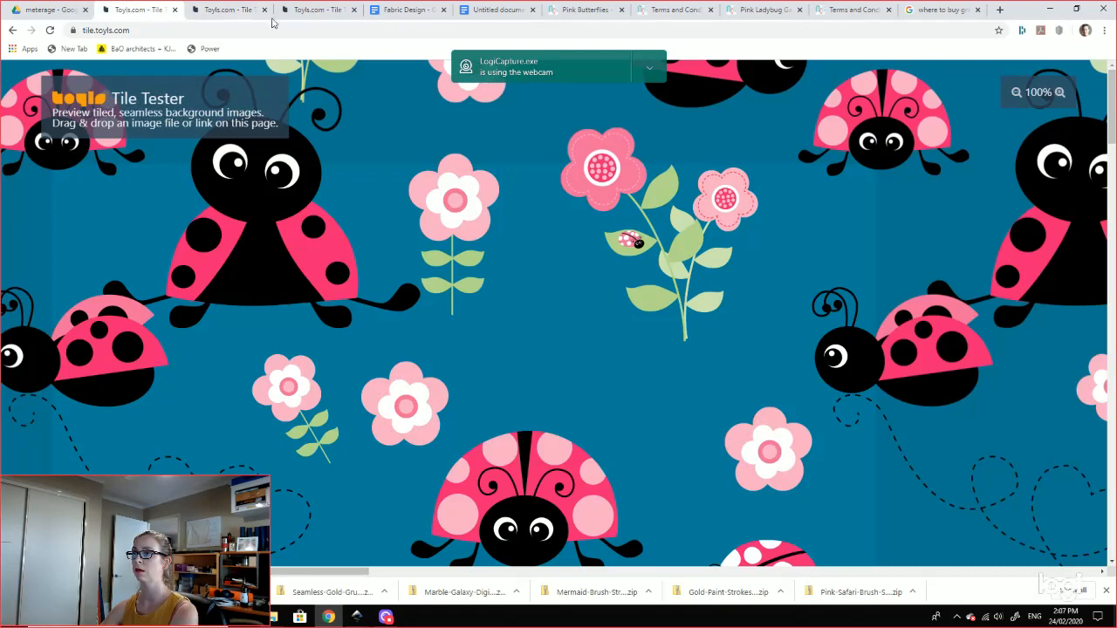
Step: Zoom the ladybug preview out to 33.3% and bring File Explorer forward
click(1015, 93)
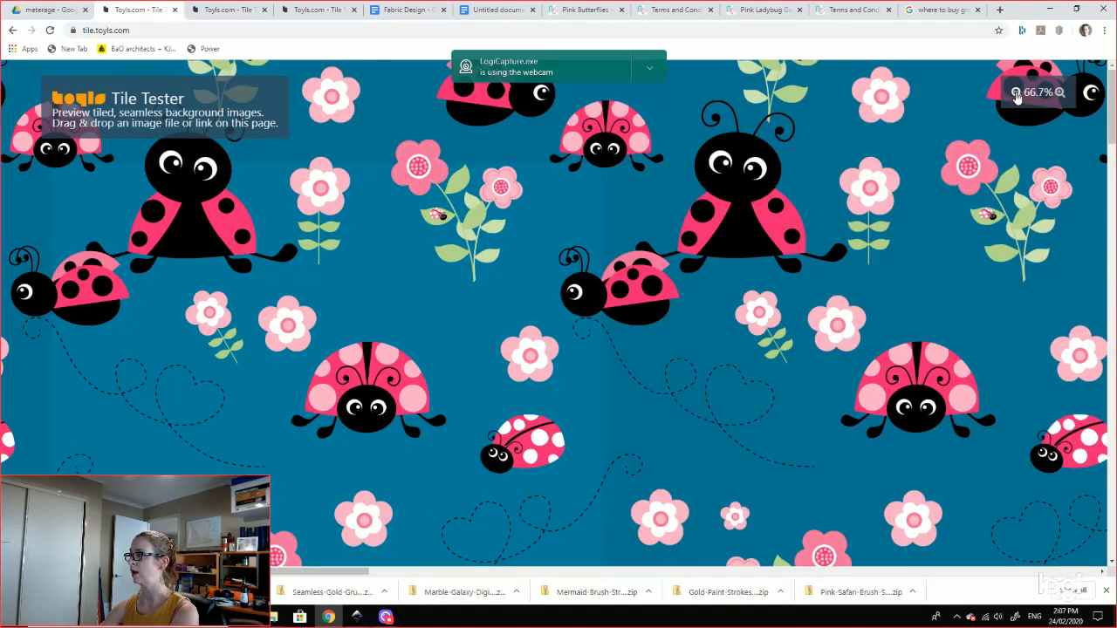
click(1015, 93)
click(1016, 93)
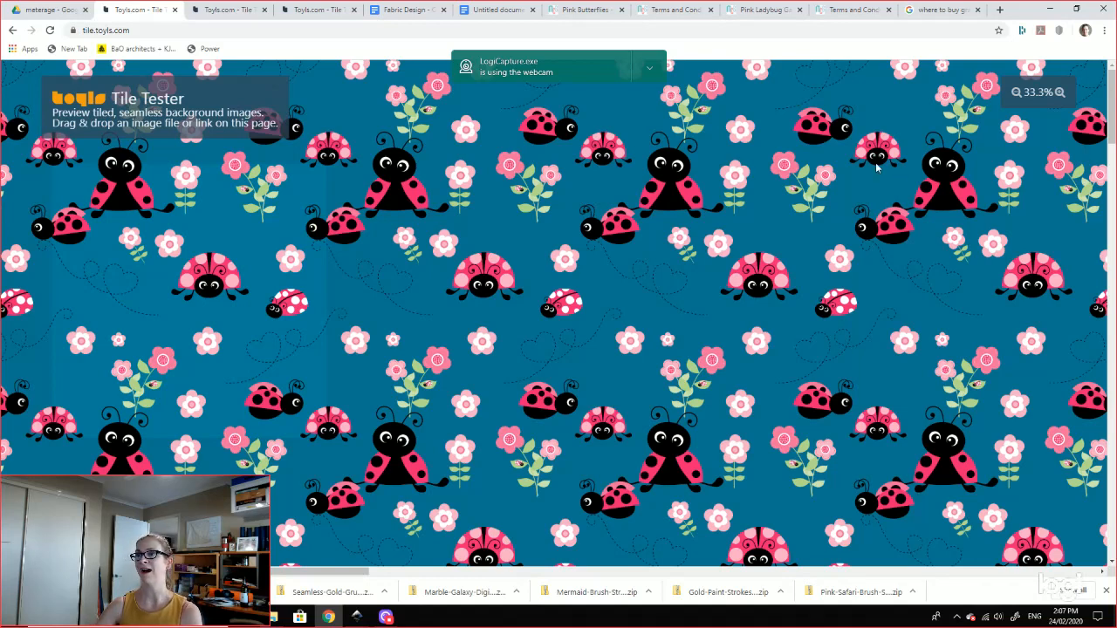
click(278, 617)
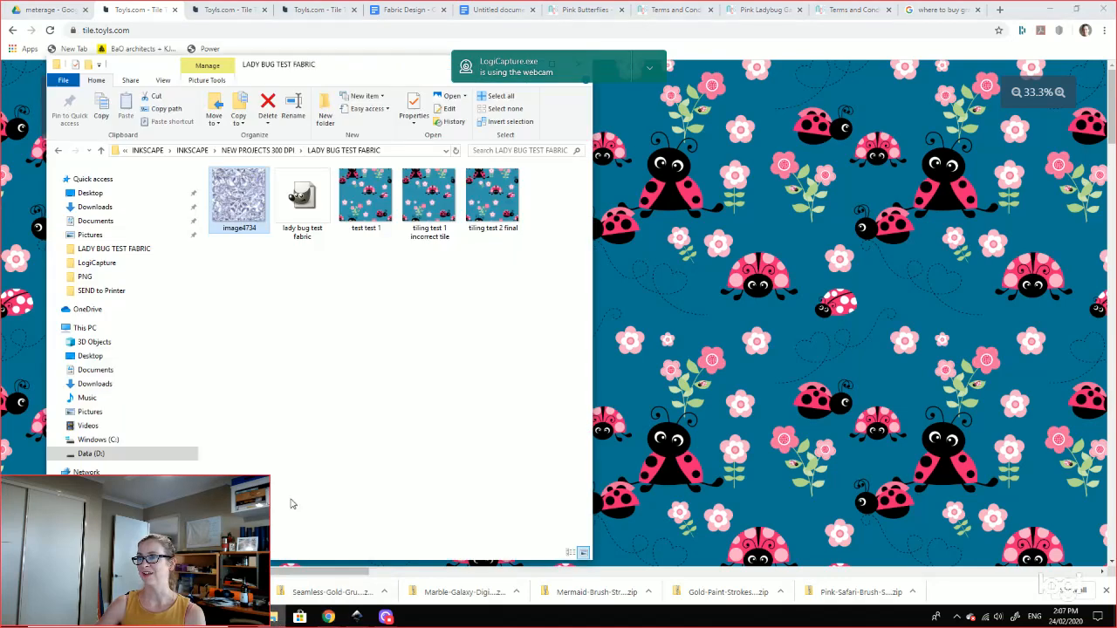
Step: Climb the breadcrumbs via NEW PROJECTS 300 DPI and INKSCAPE to 04- DRAWING and DIGITAL DRAWING
click(275, 151)
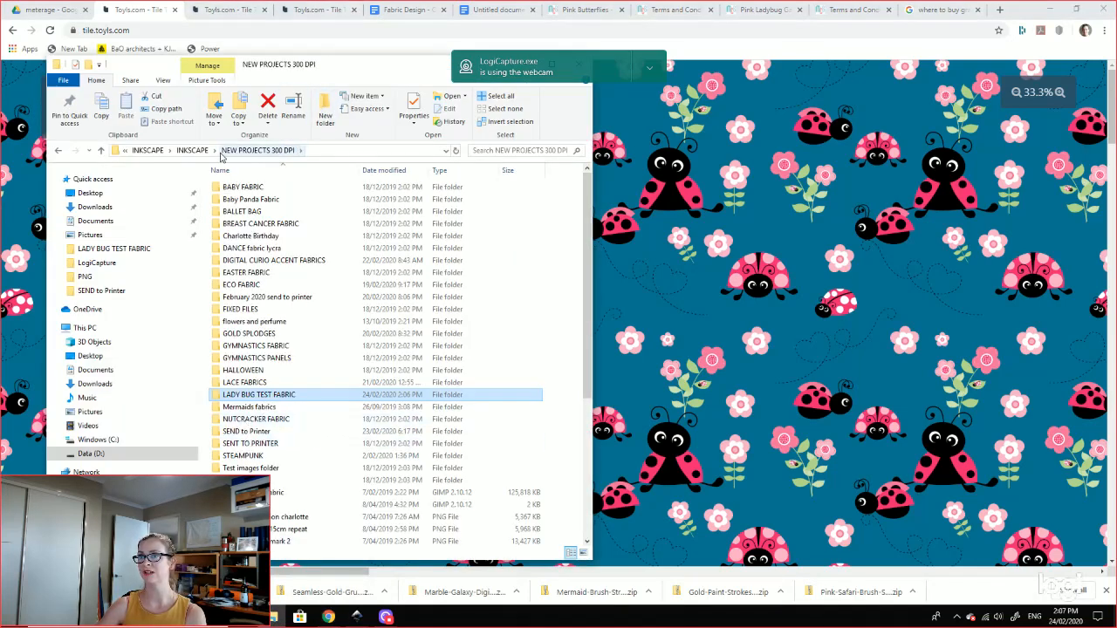
click(192, 150)
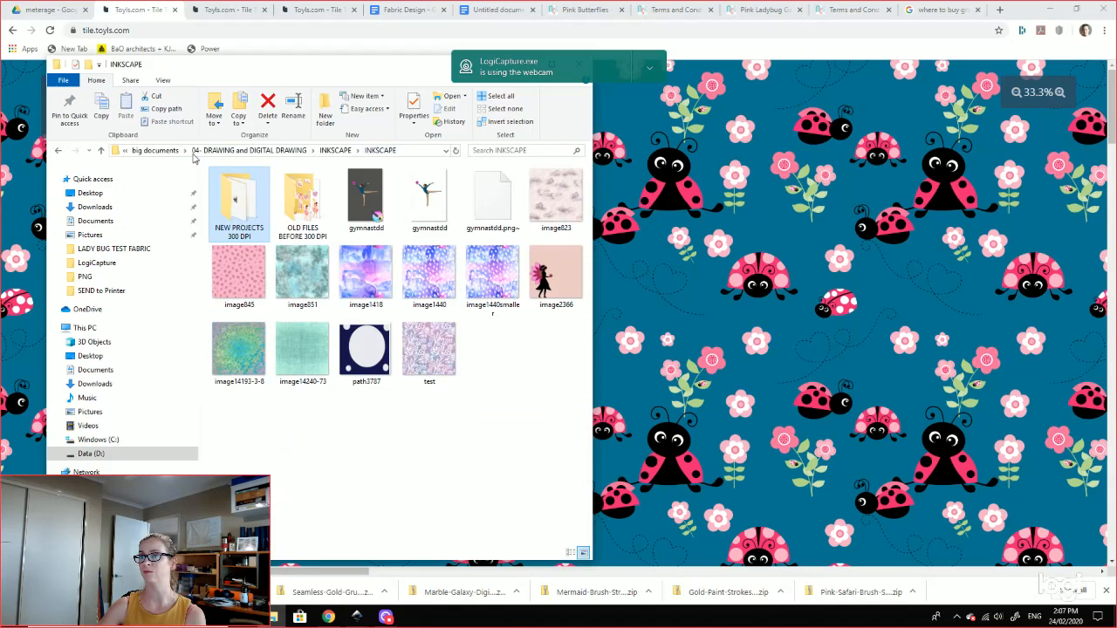
click(244, 150)
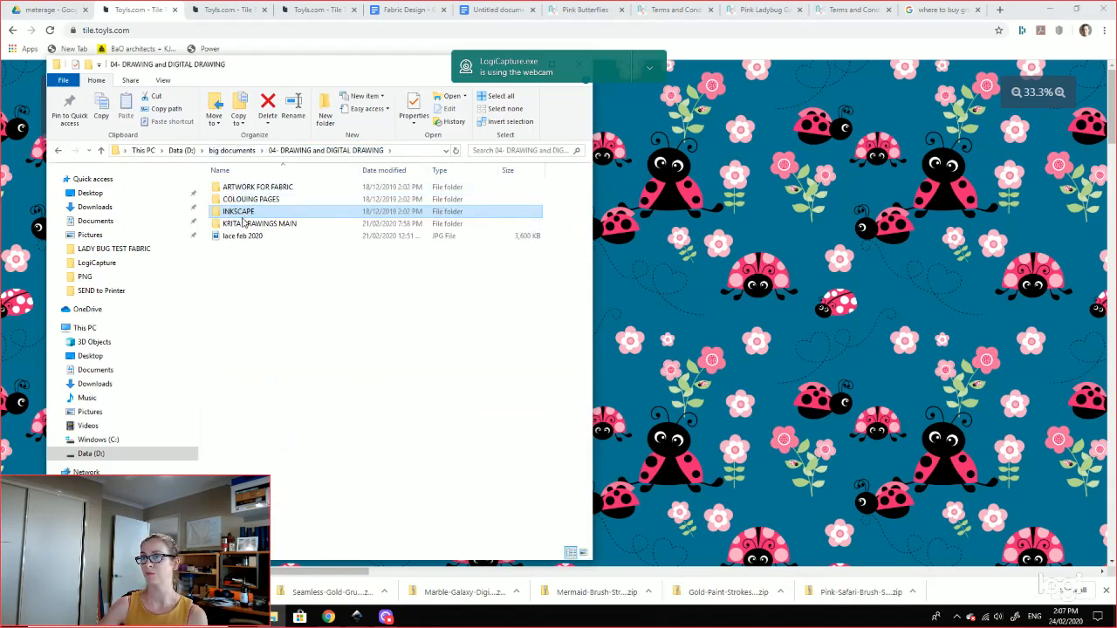
Step: Open INKSCAPE > NEW PROJECTS 300 DPI > SEND to Printer and drag the breast cancer final design into the tester
double_click(241, 212)
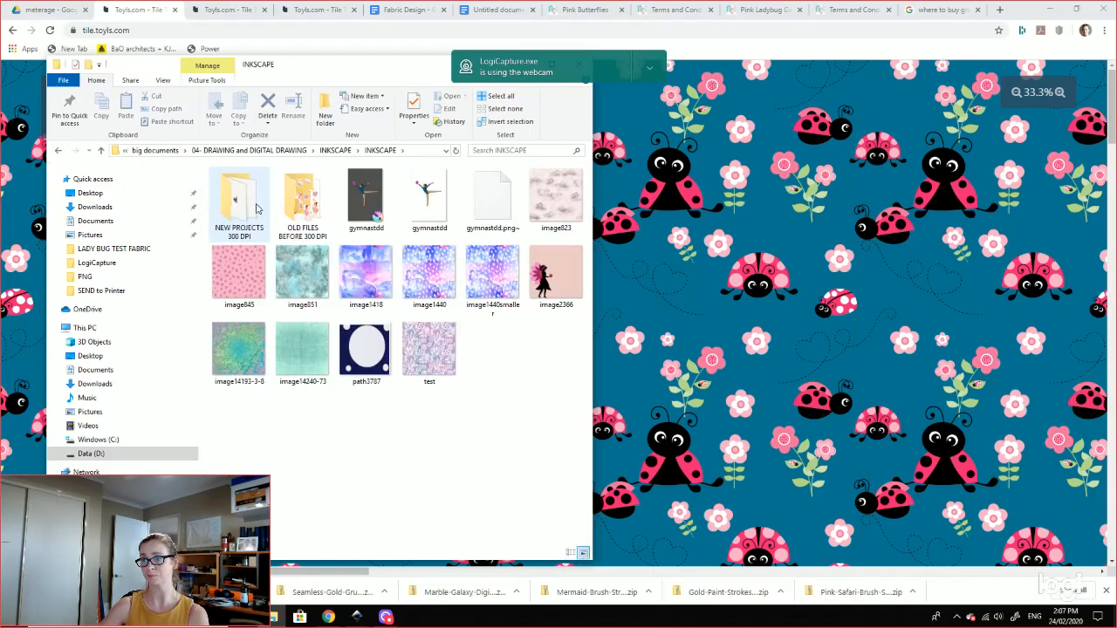
double_click(250, 212)
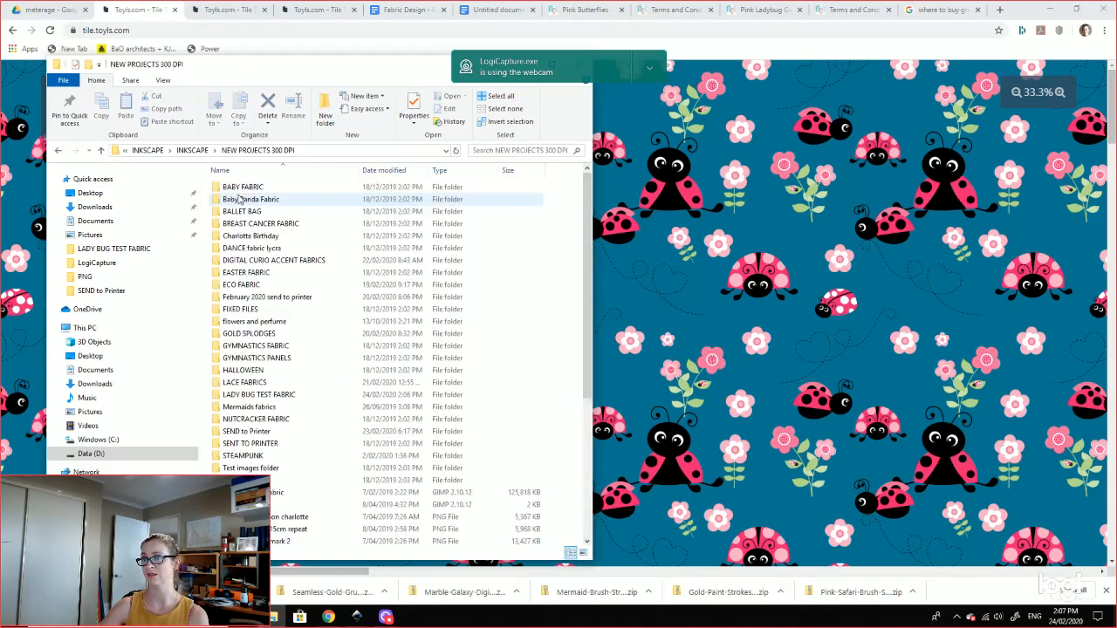
double_click(253, 431)
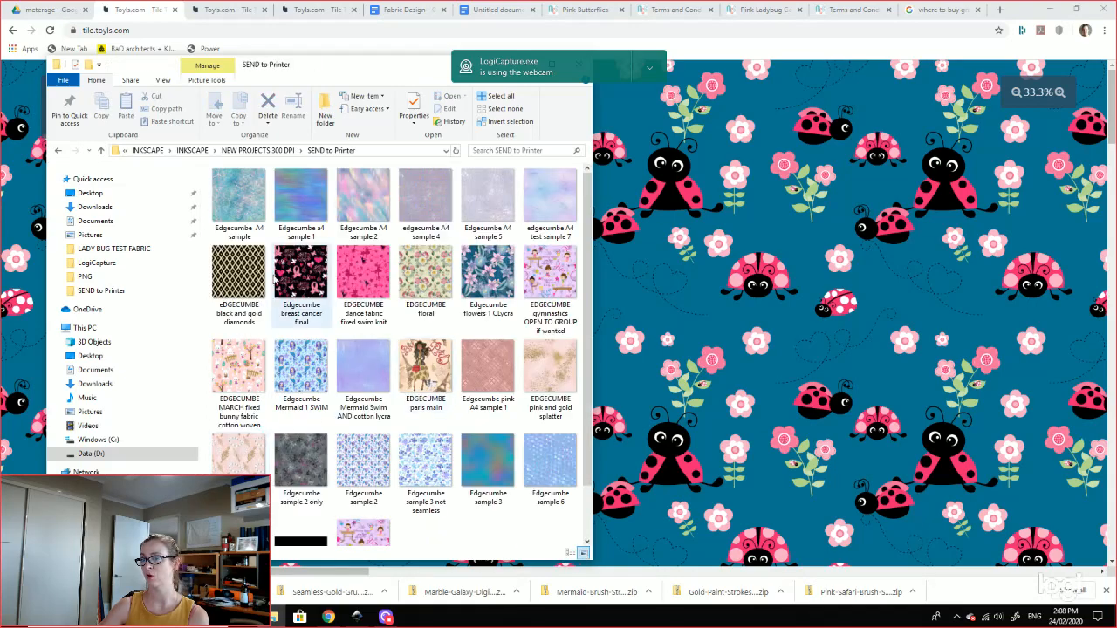
drag(302, 273, 788, 287)
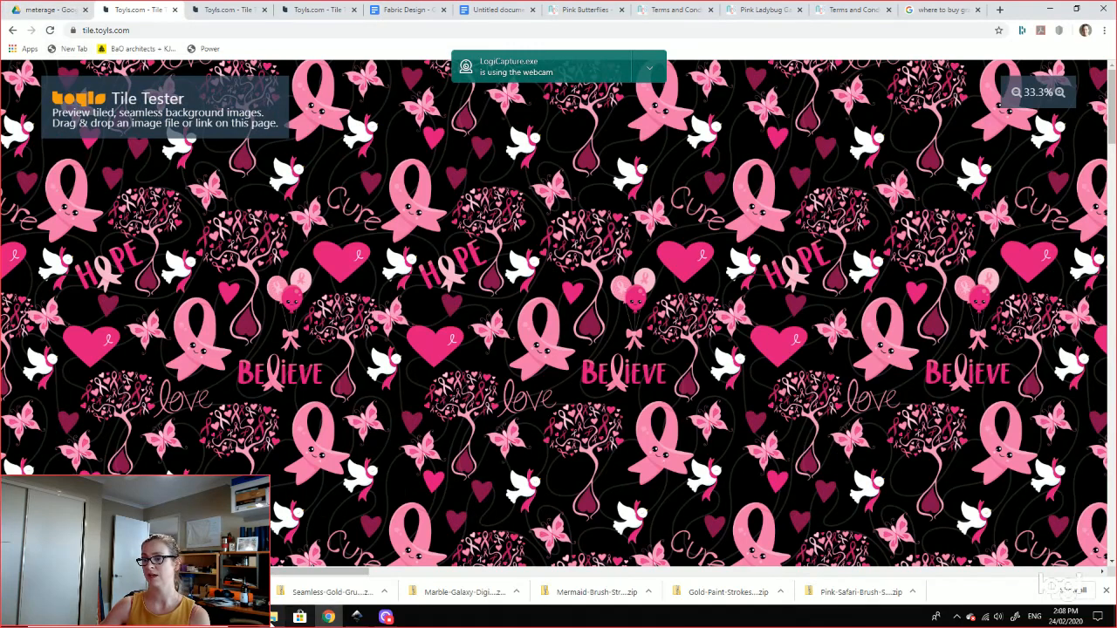
Step: Preview the floral Lycra, blue triangle sample 6 and grey-pink crackle patterns as tiles in the tester
click(299, 617)
drag(496, 299, 731, 313)
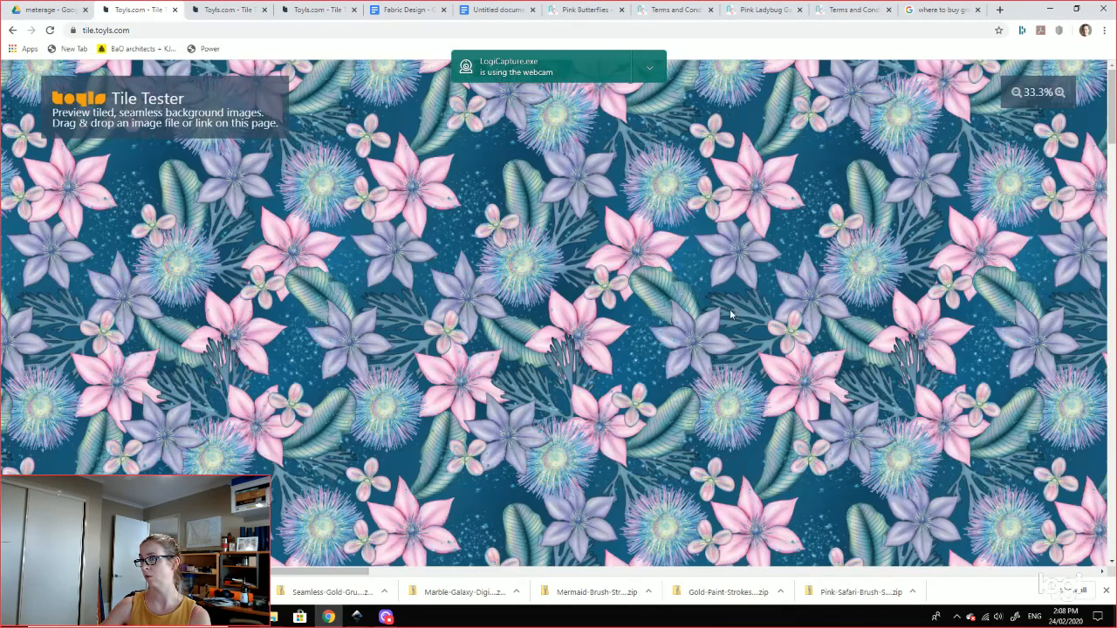
click(272, 618)
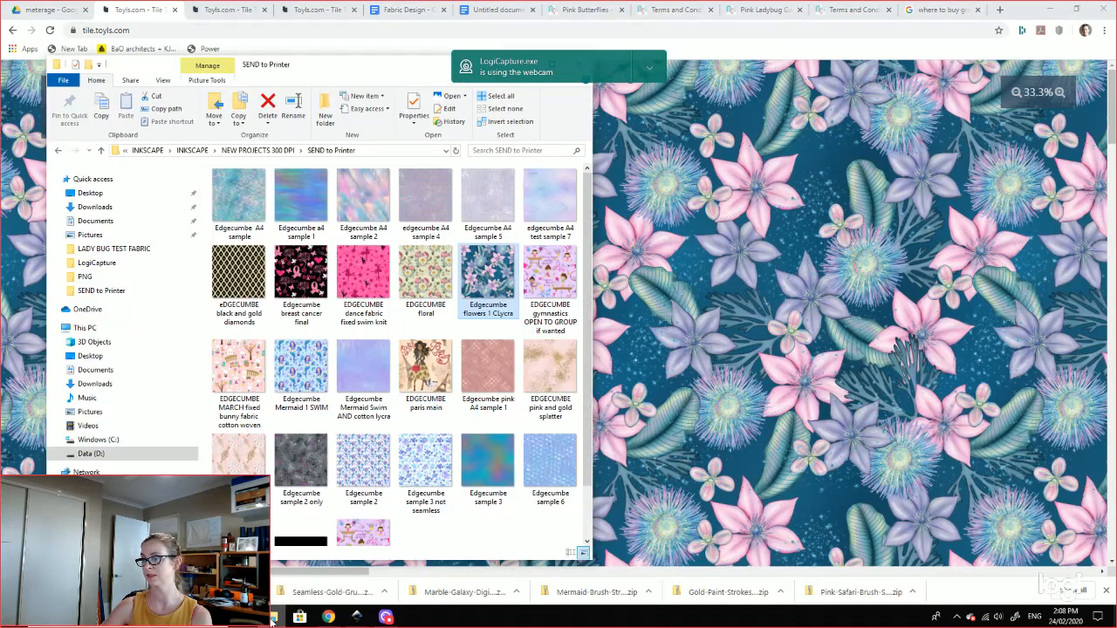
drag(554, 456, 805, 456)
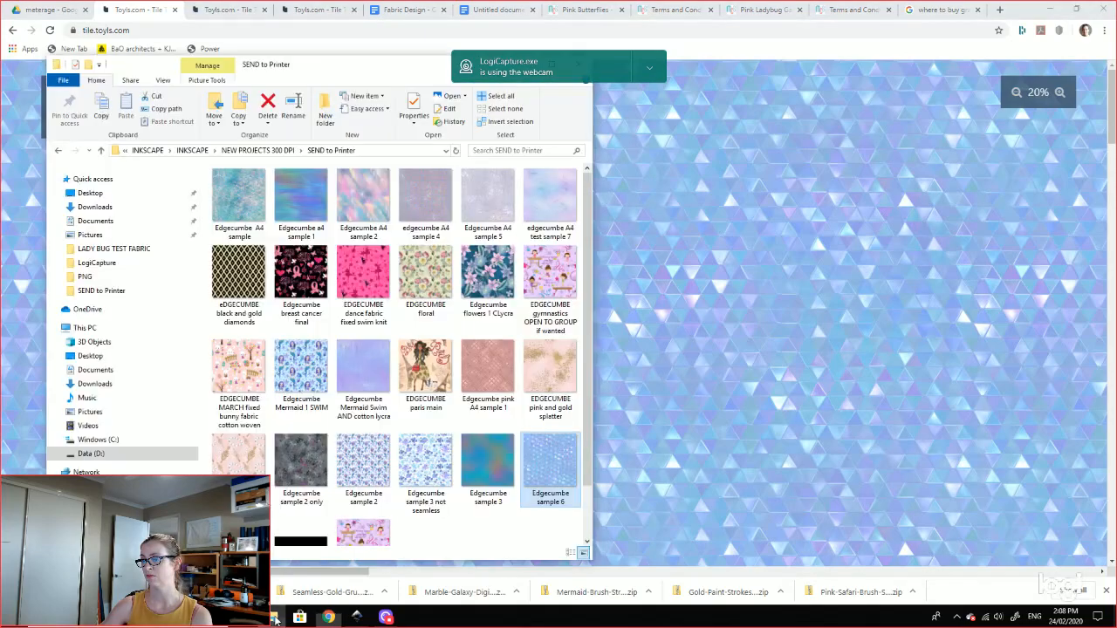
click(273, 618)
drag(305, 462, 681, 455)
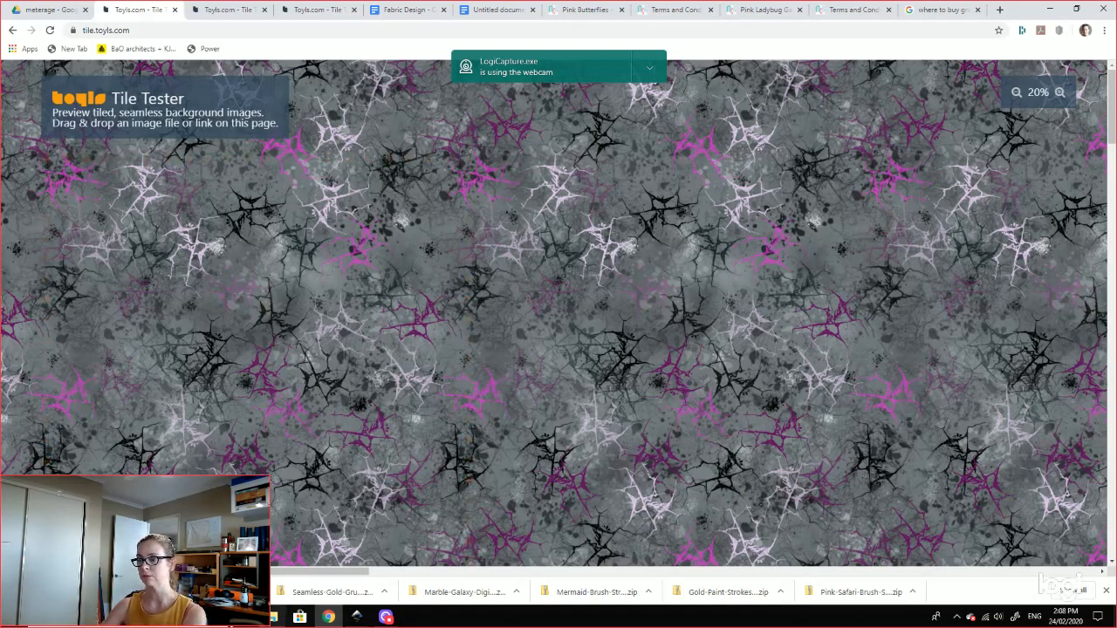
Step: Tile the mermaid and dance fabric patterns, then go up to the NEW PROJECTS 300 DPI folder
click(273, 621)
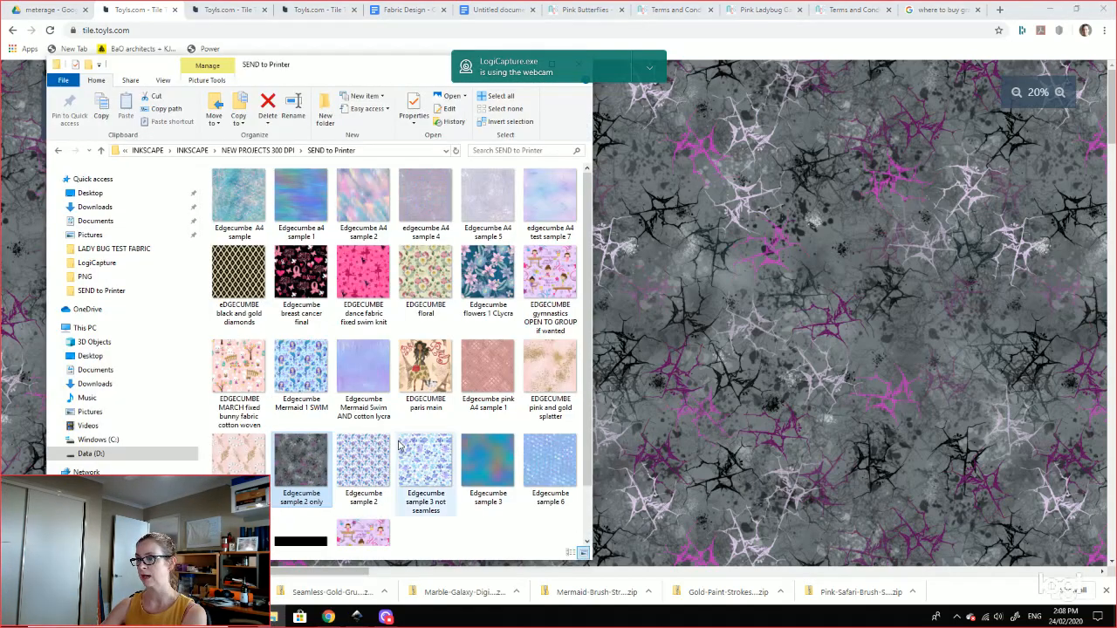
drag(383, 463, 717, 444)
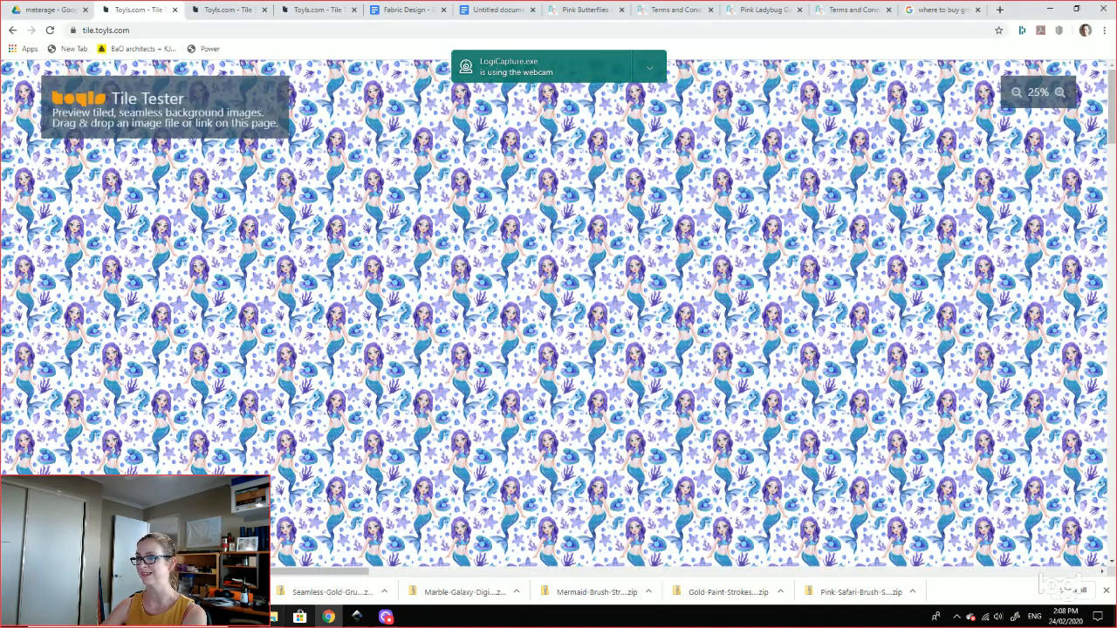
click(274, 617)
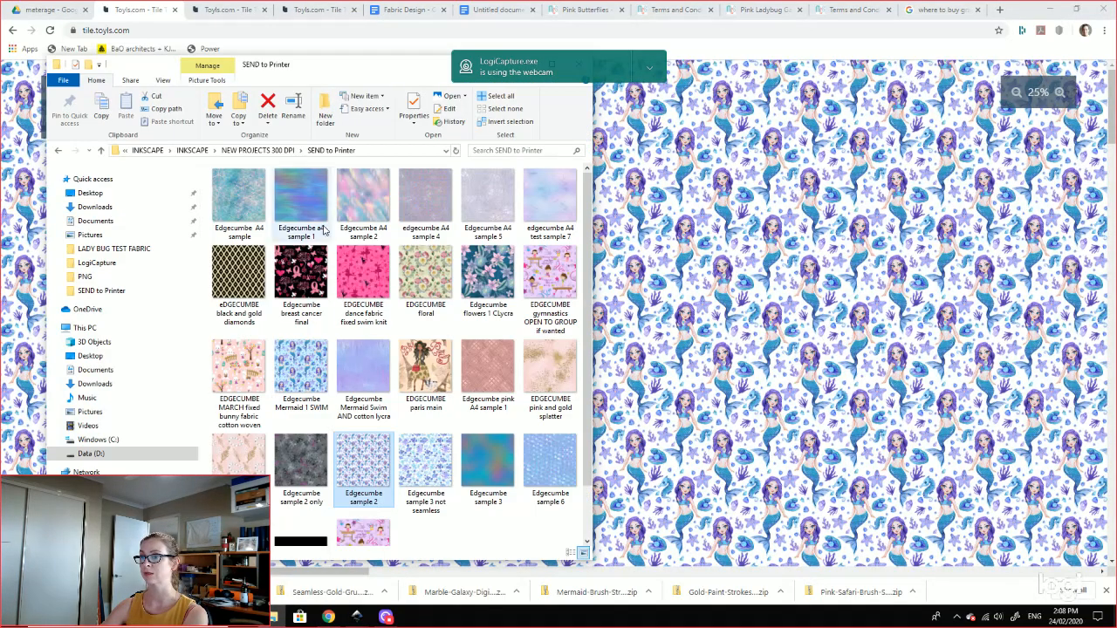
drag(363, 274, 860, 352)
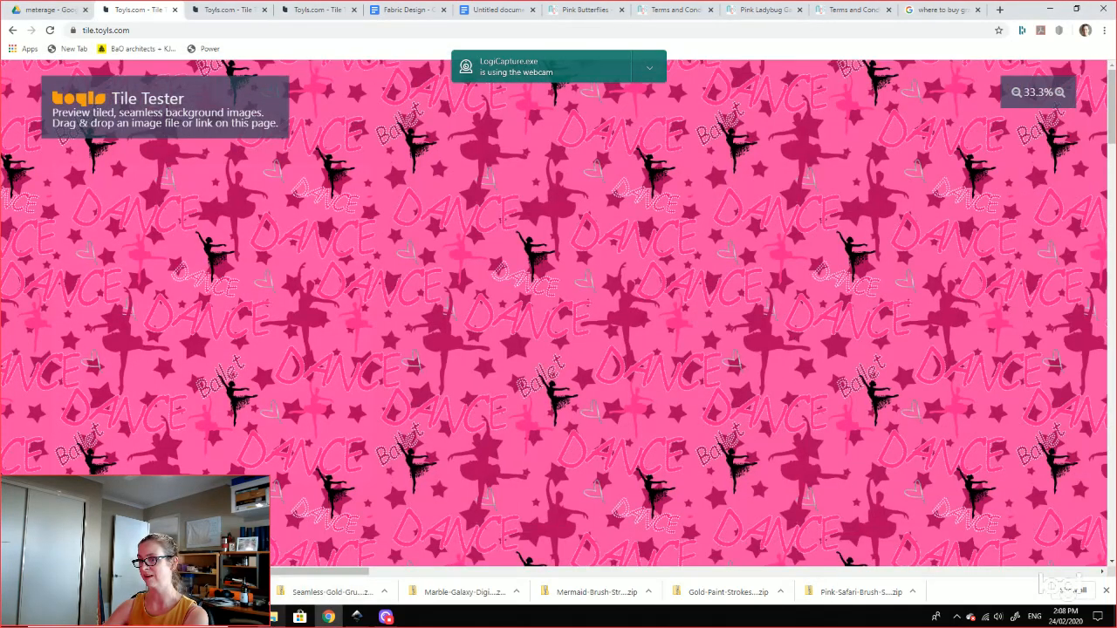
click(274, 617)
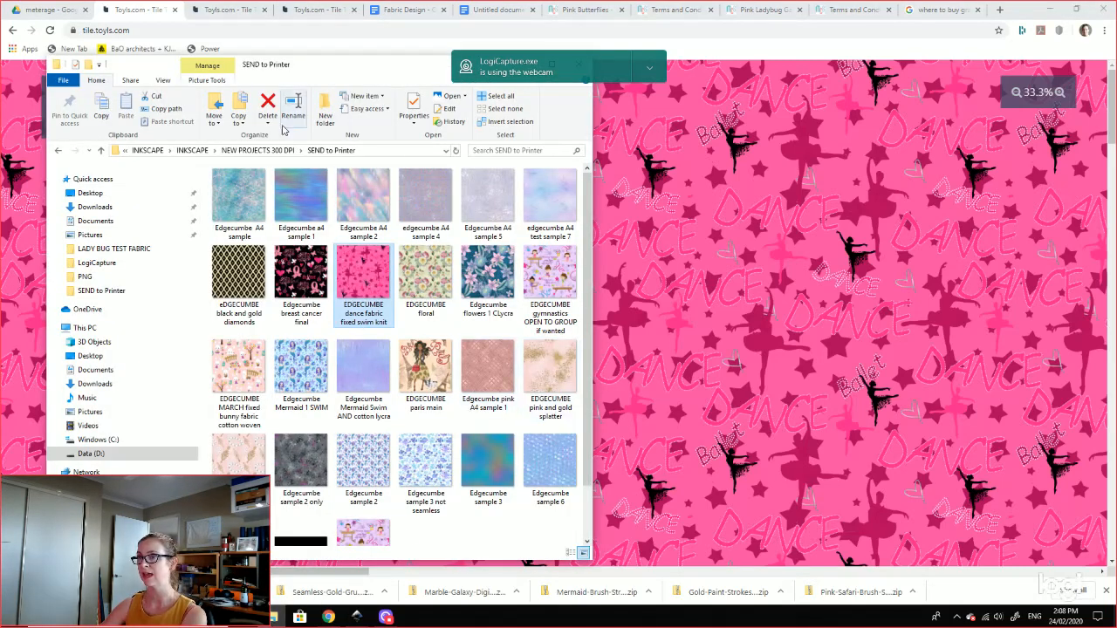
click(277, 151)
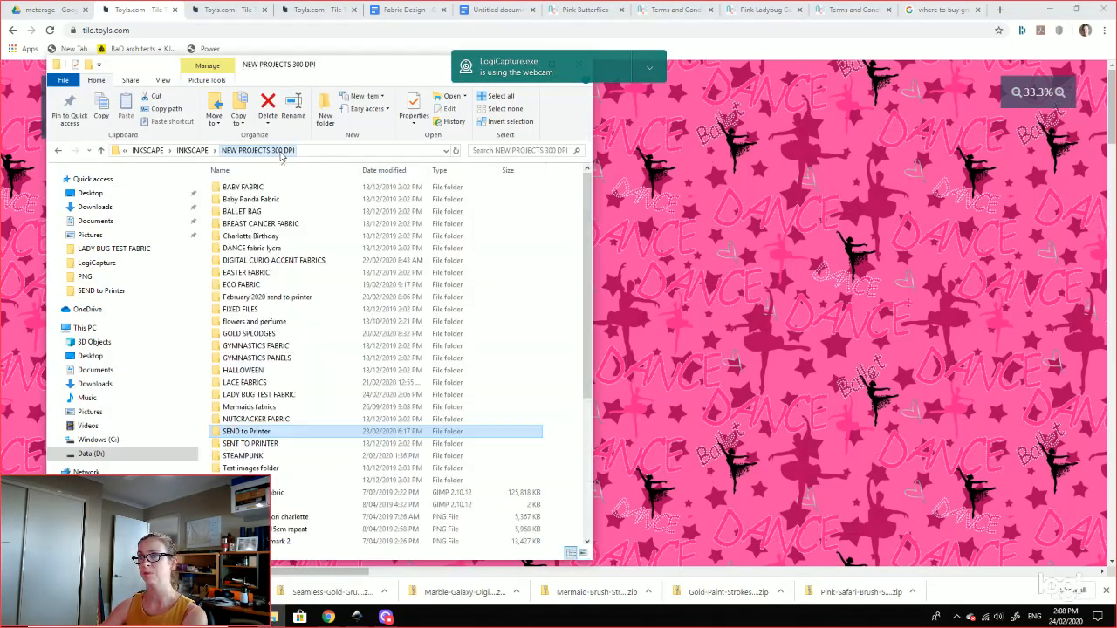
Step: Load 'test nutcracker smallerjpg' from NUTCRACKER FABRIC into the tester and scroll to check its seams
double_click(259, 420)
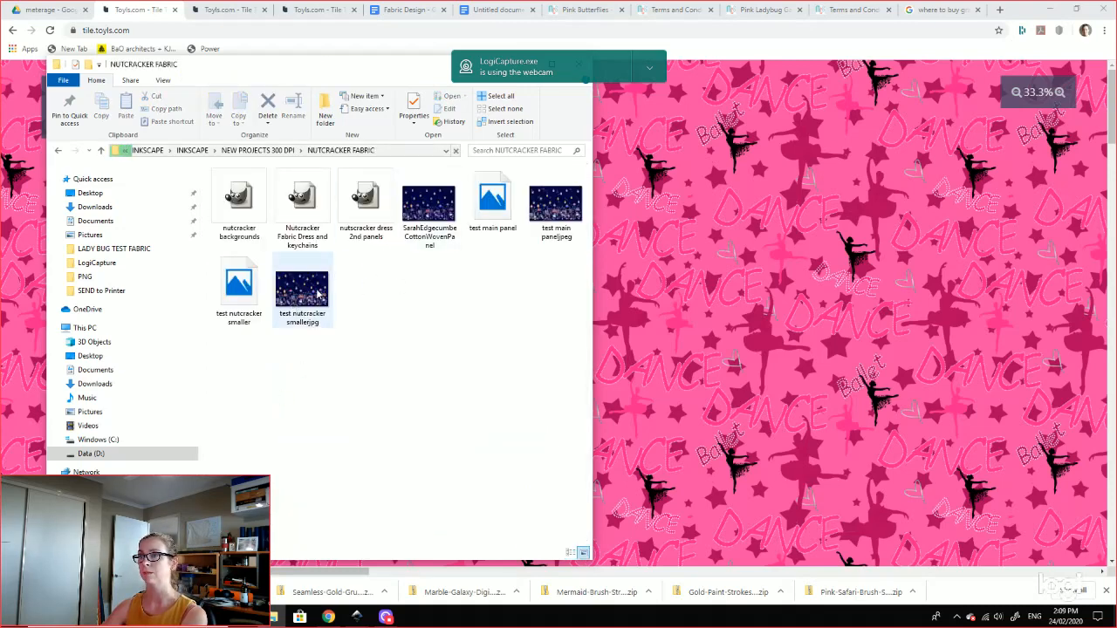
drag(314, 295, 876, 323)
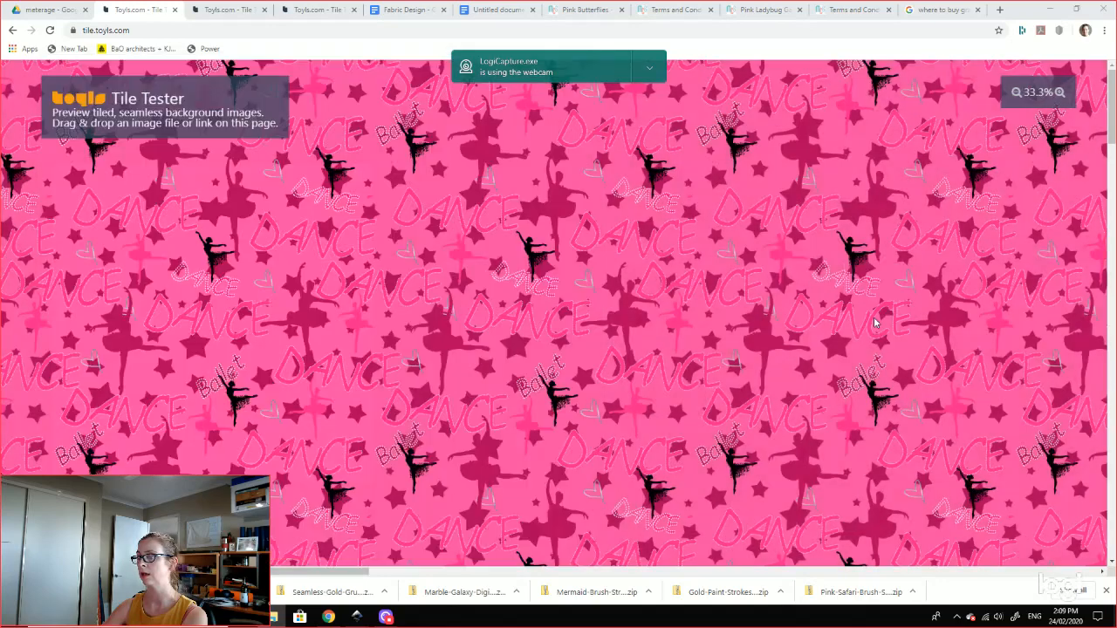
scroll(863, 319, down, 3)
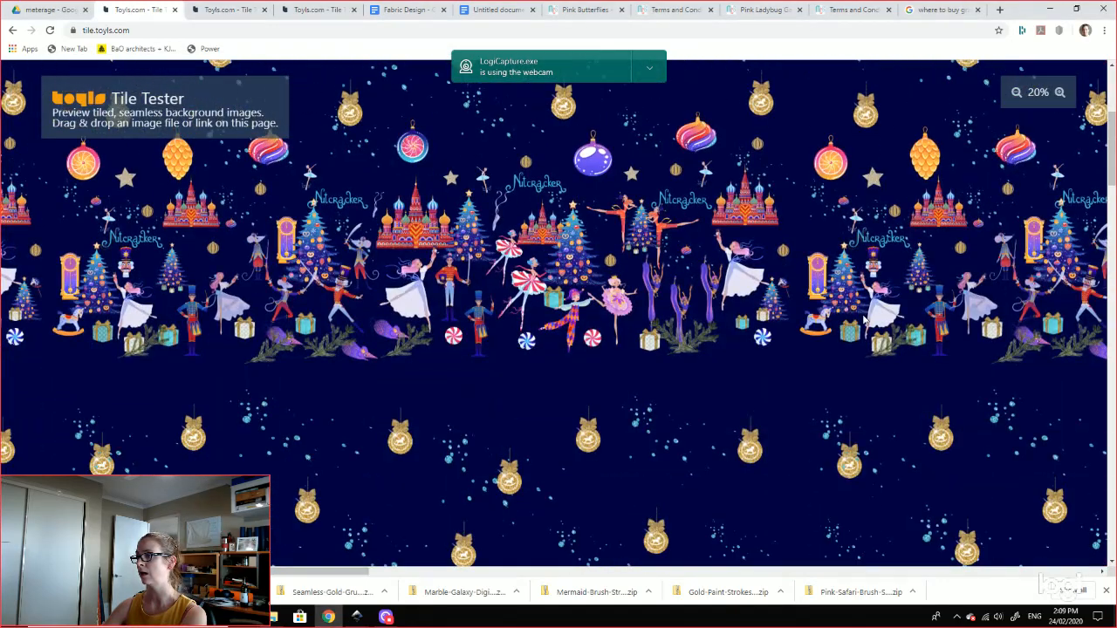
scroll(695, 382, up, 1)
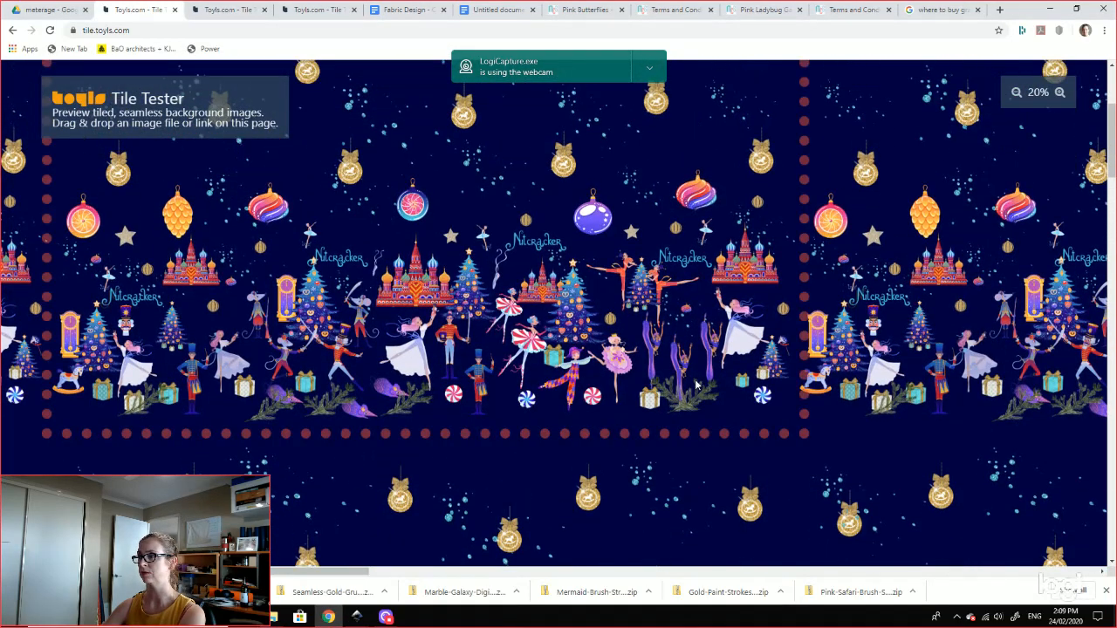
scroll(695, 383, up, 1)
scroll(695, 383, up, 1)
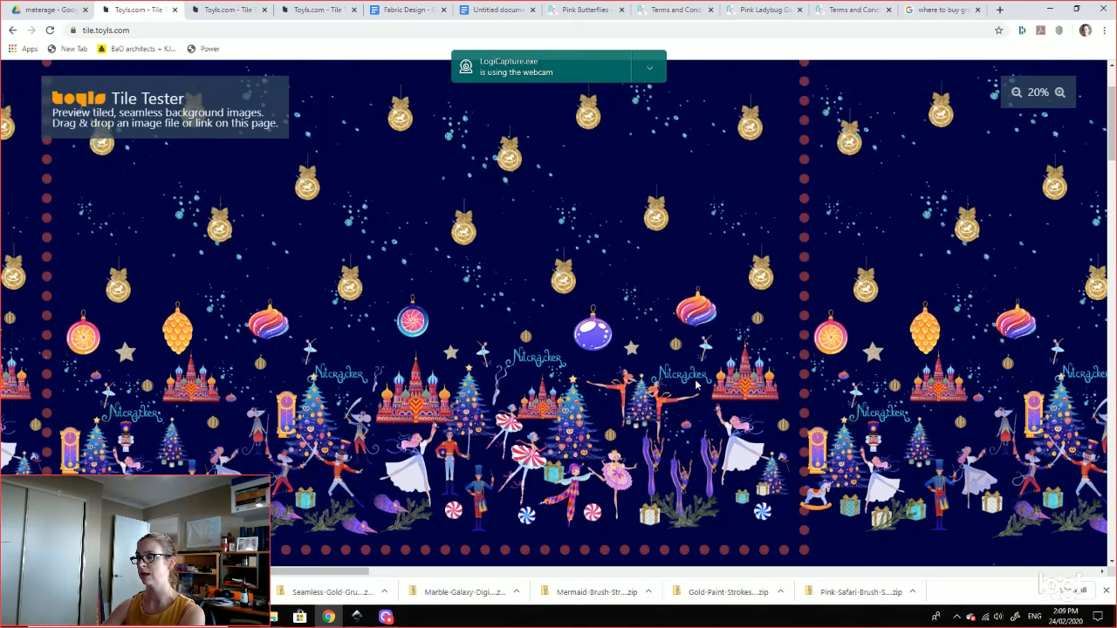
scroll(695, 382, down, 1)
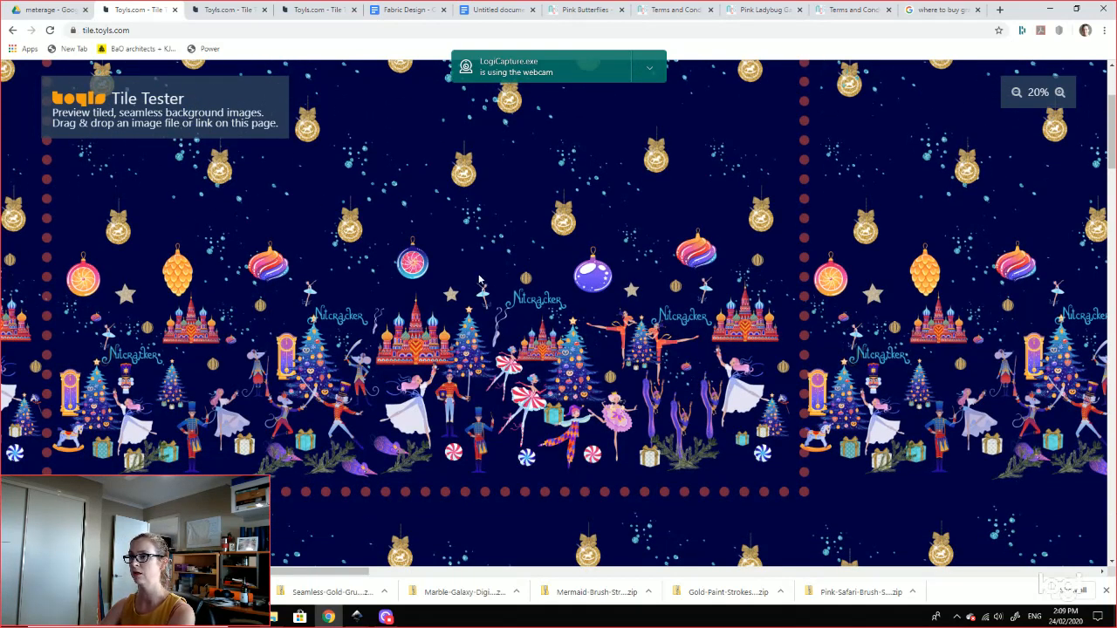
scroll(480, 279, up, 2)
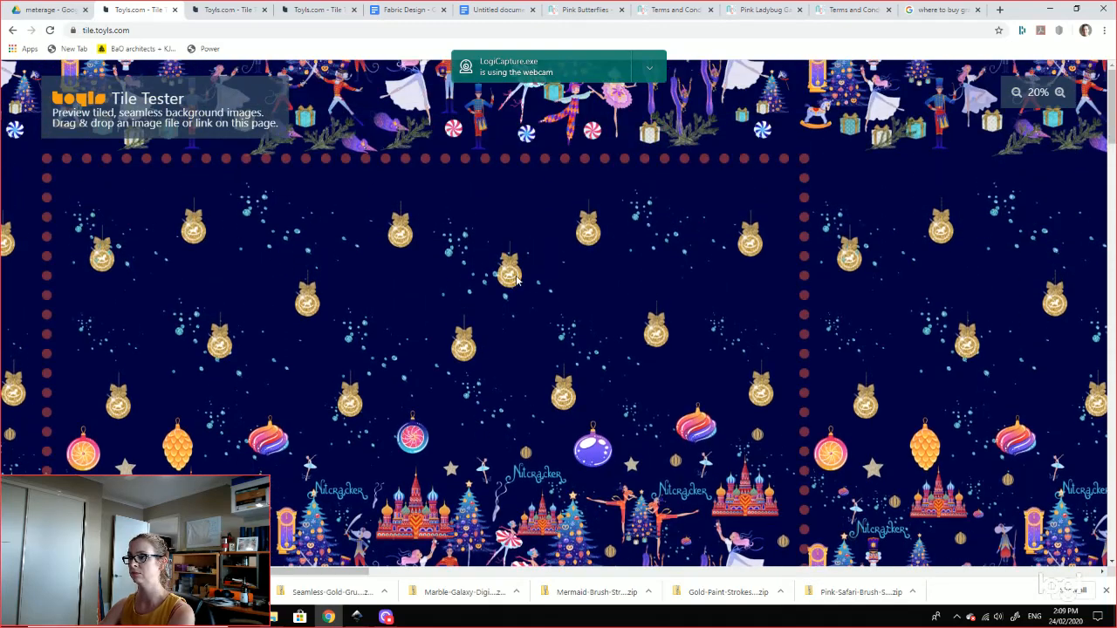
scroll(393, 392, down, 2)
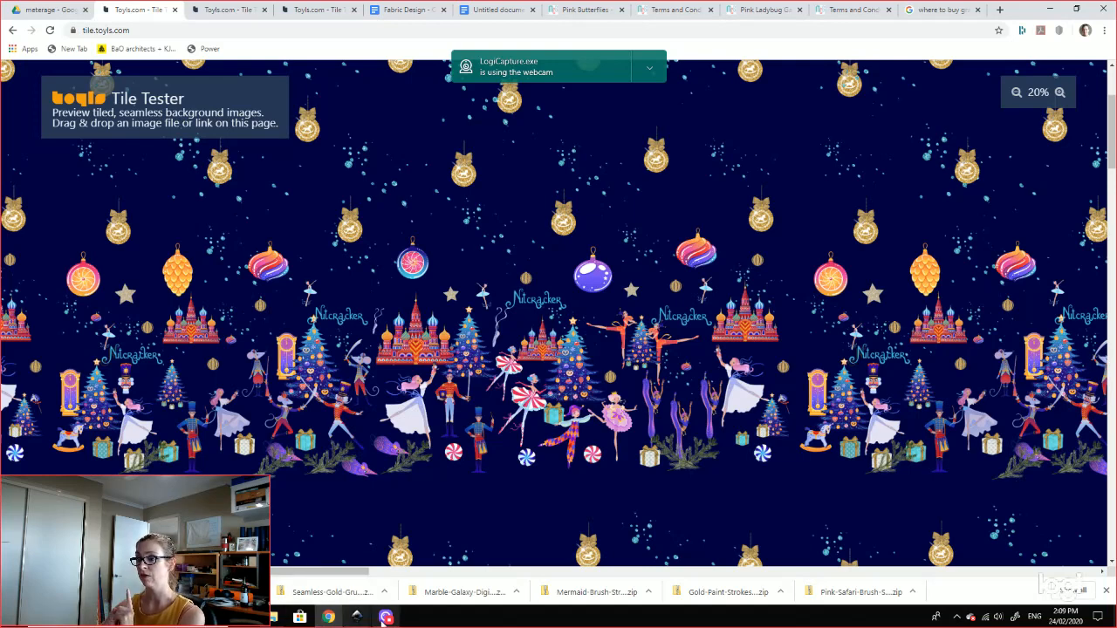
Step: Back in the ladybug drawing, set the export area to Drawing and bring up Transform settings
mouse_move(359, 620)
click(510, 583)
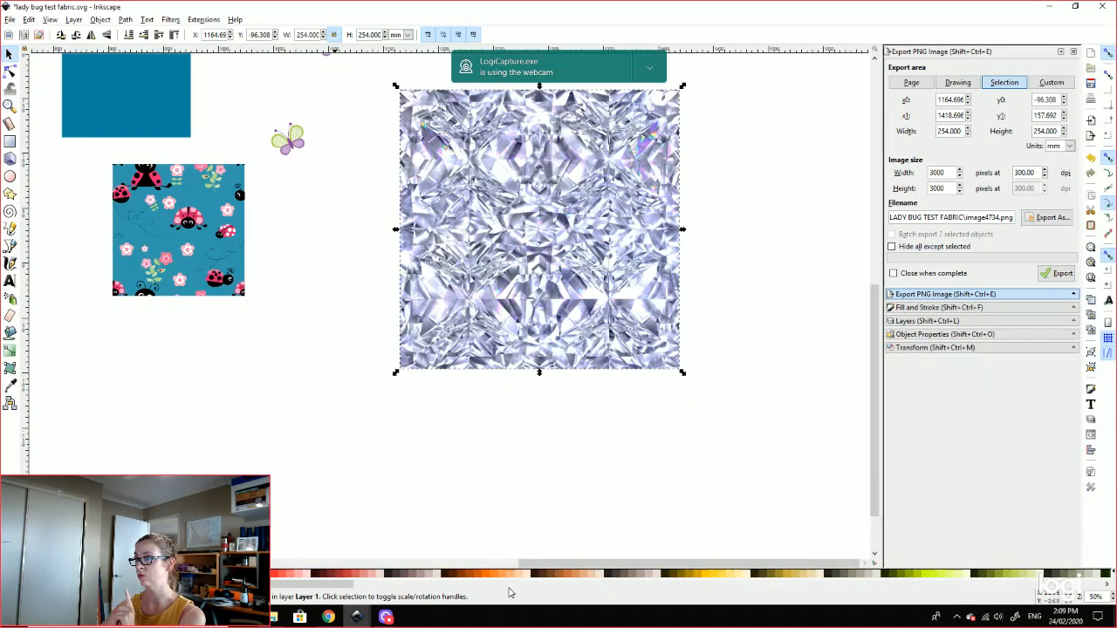
click(746, 287)
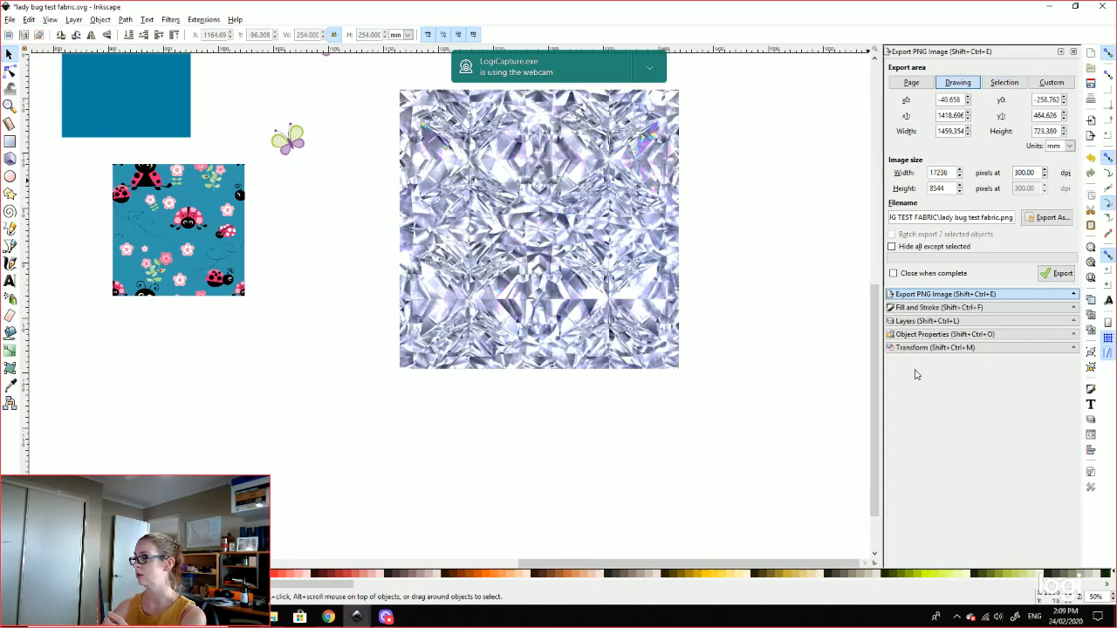
click(925, 348)
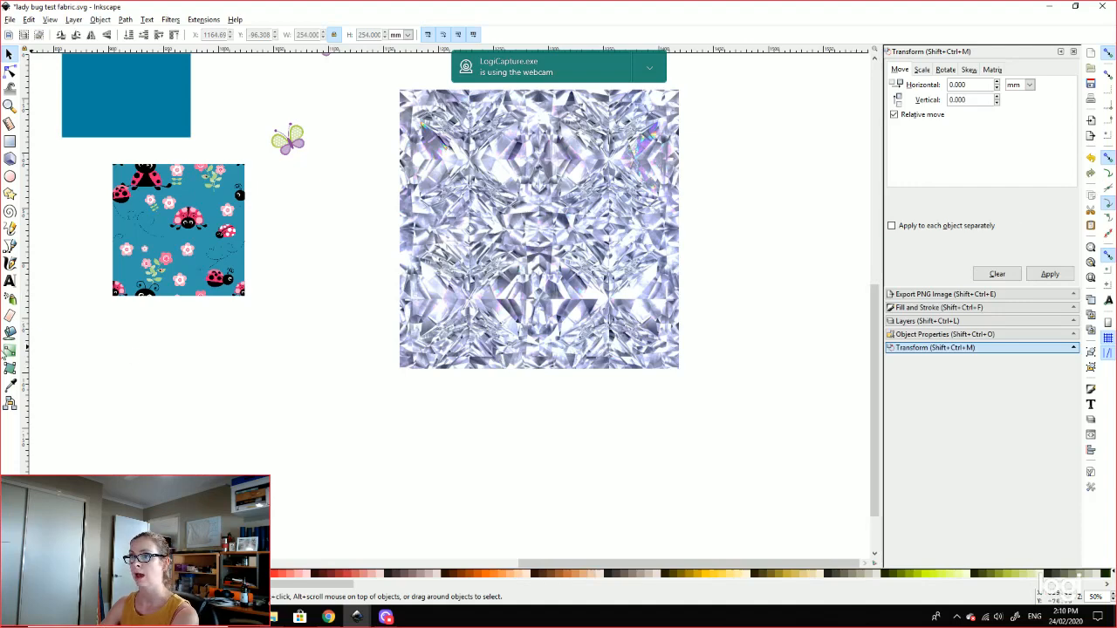
Step: Move the large ladybug onto the teal square's edge and shrink it to about 65 × 43 mm
drag(148, 411, 585, 451)
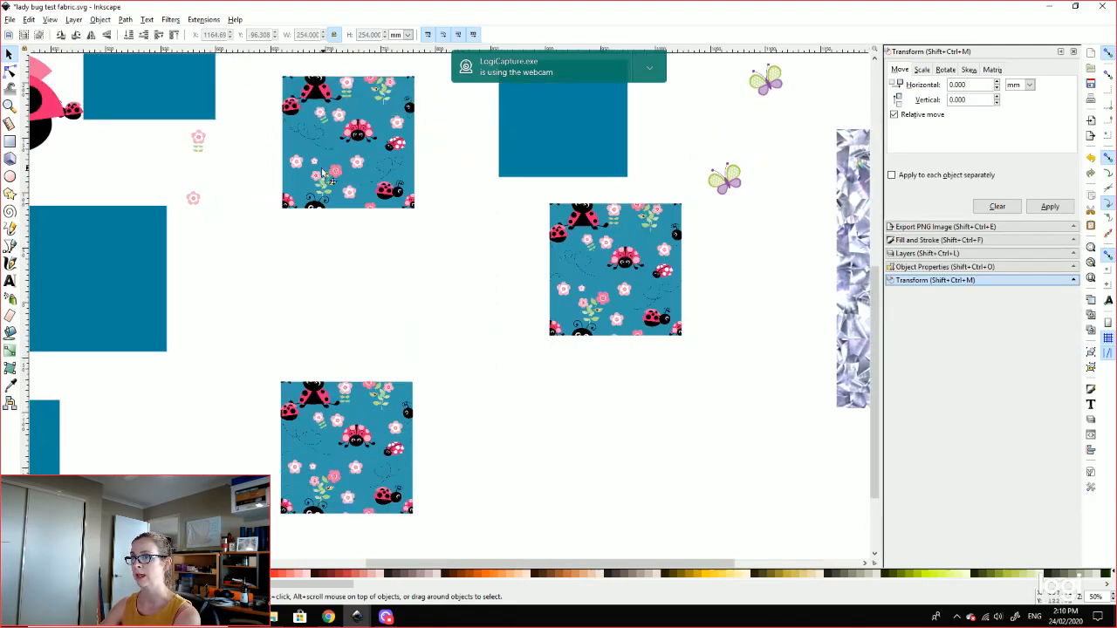
drag(328, 339, 554, 392)
drag(249, 180, 466, 367)
drag(518, 276, 425, 323)
drag(409, 361, 425, 335)
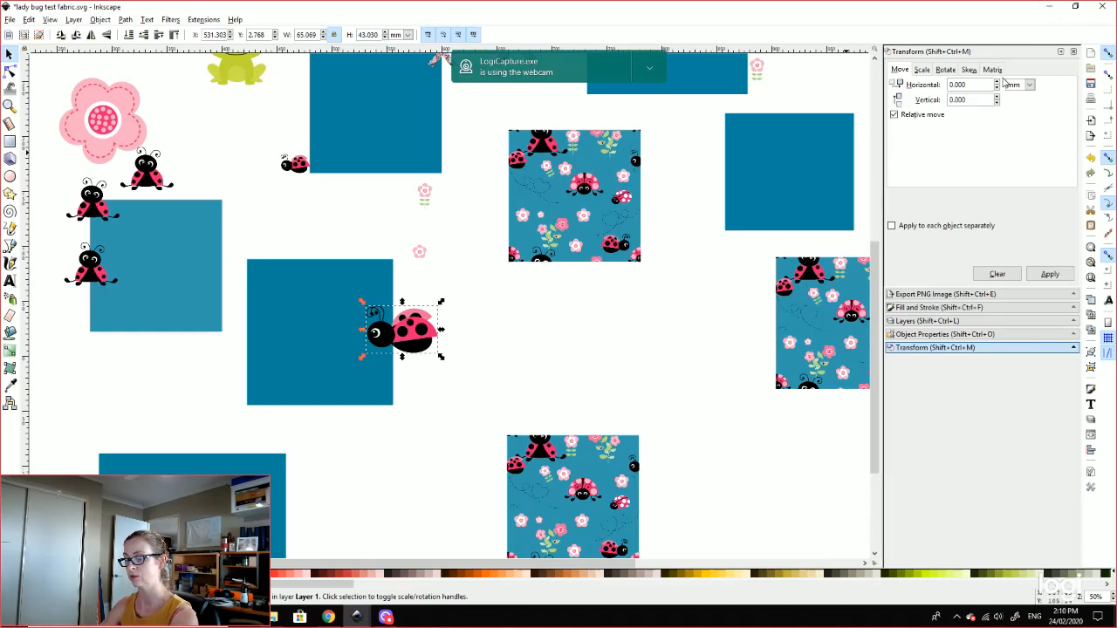
Step: Duplicate the ladybug with a -120 mm horizontal move onto the square's left edge
double_click(959, 84)
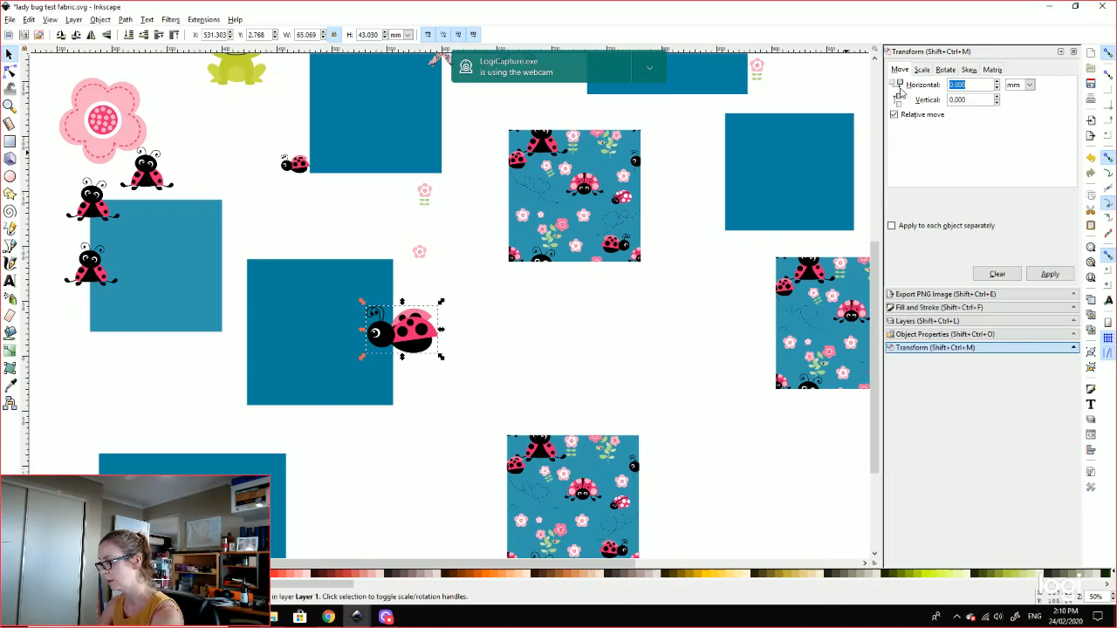
text(-120)
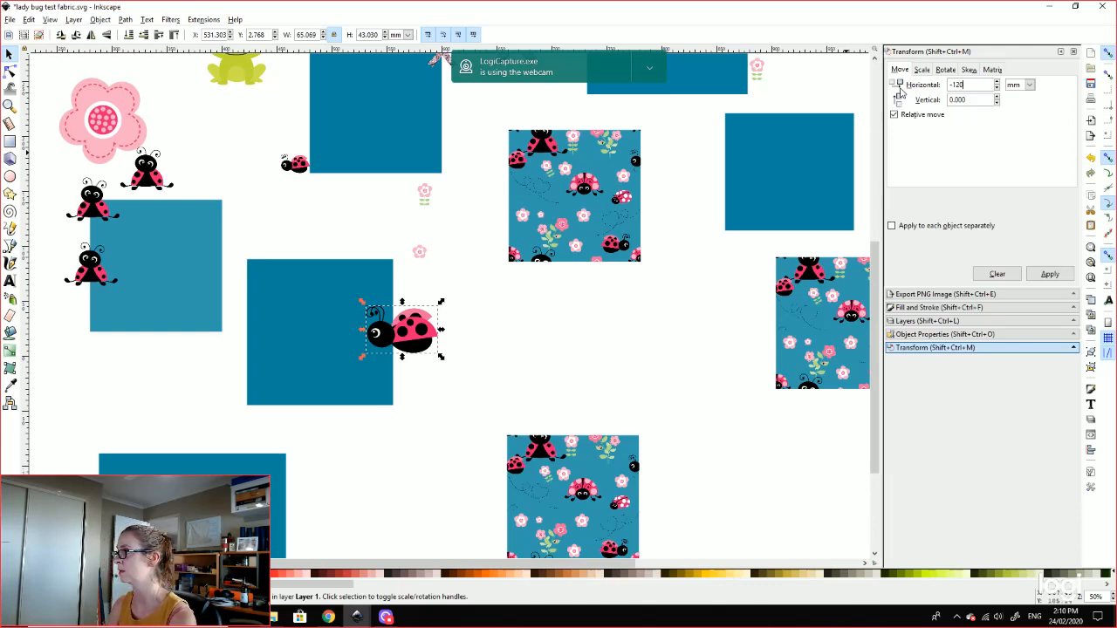
key(Return)
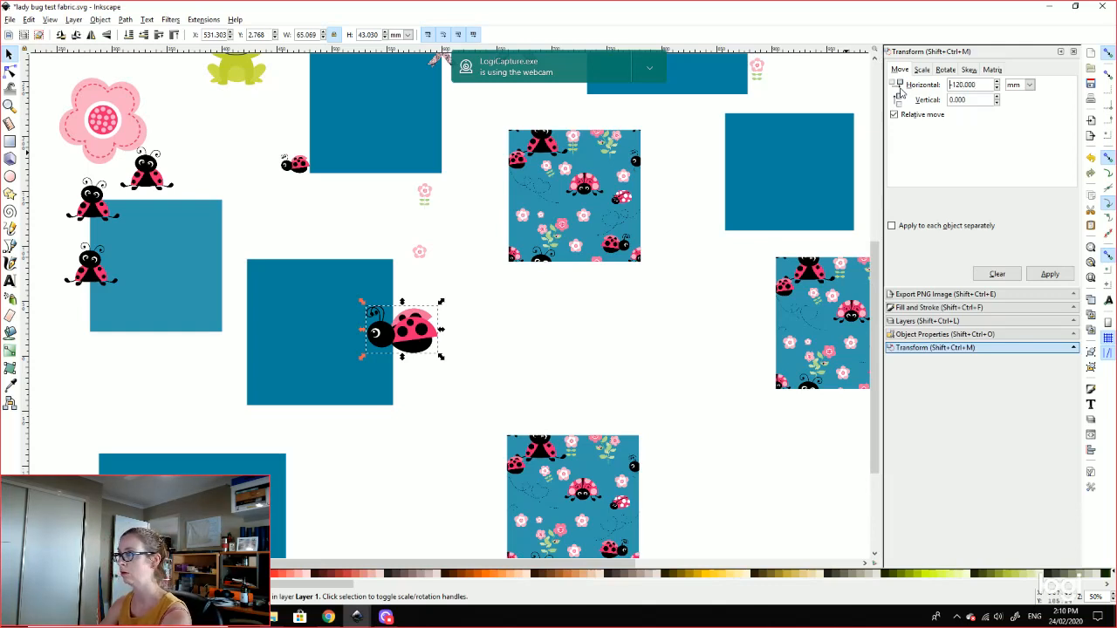
click(1051, 274)
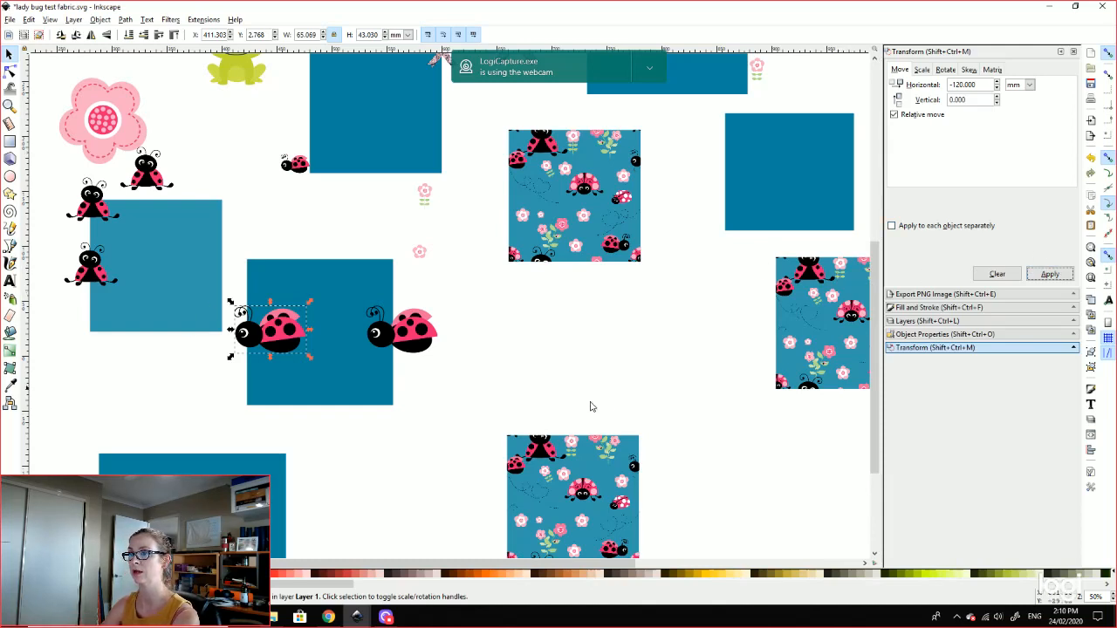
Step: Deselect, nudge the teal square slightly right, and deselect it again
click(512, 391)
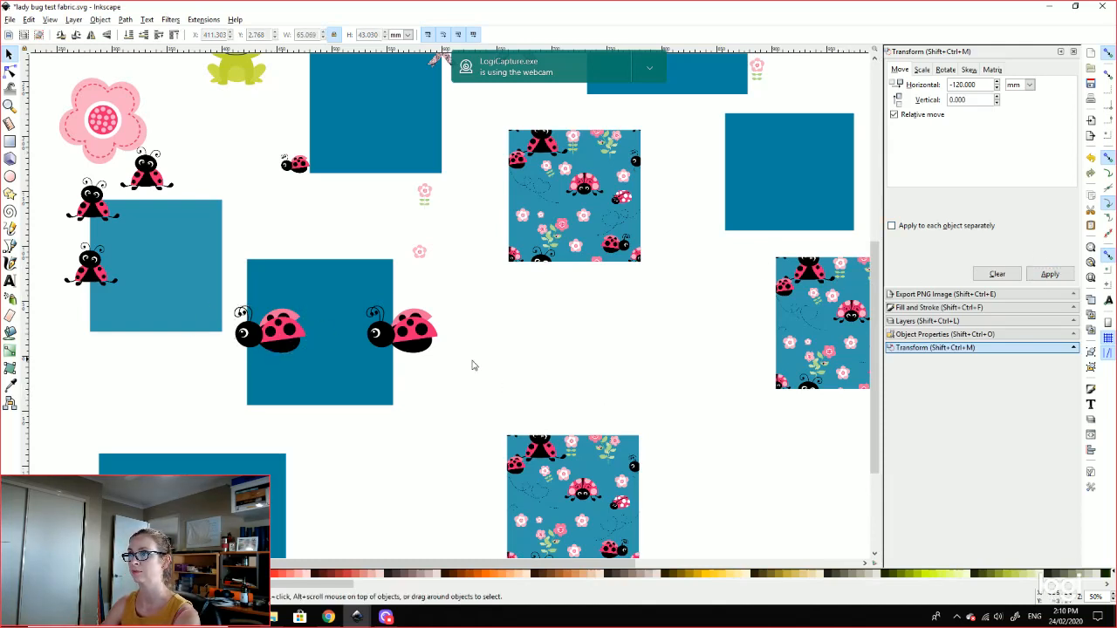
drag(336, 384, 341, 384)
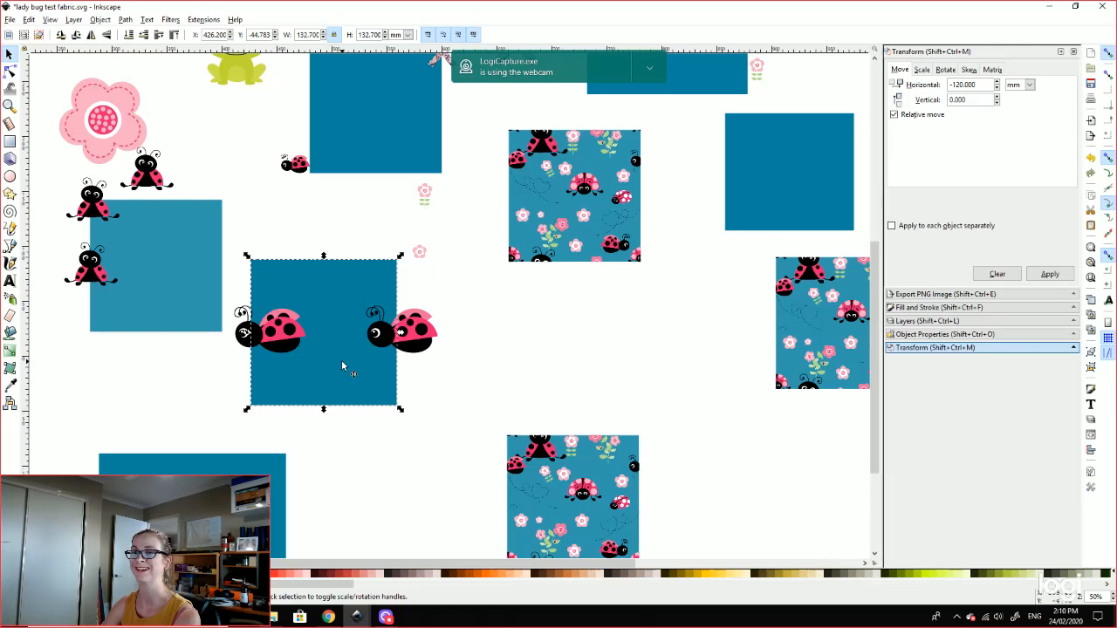
click(547, 368)
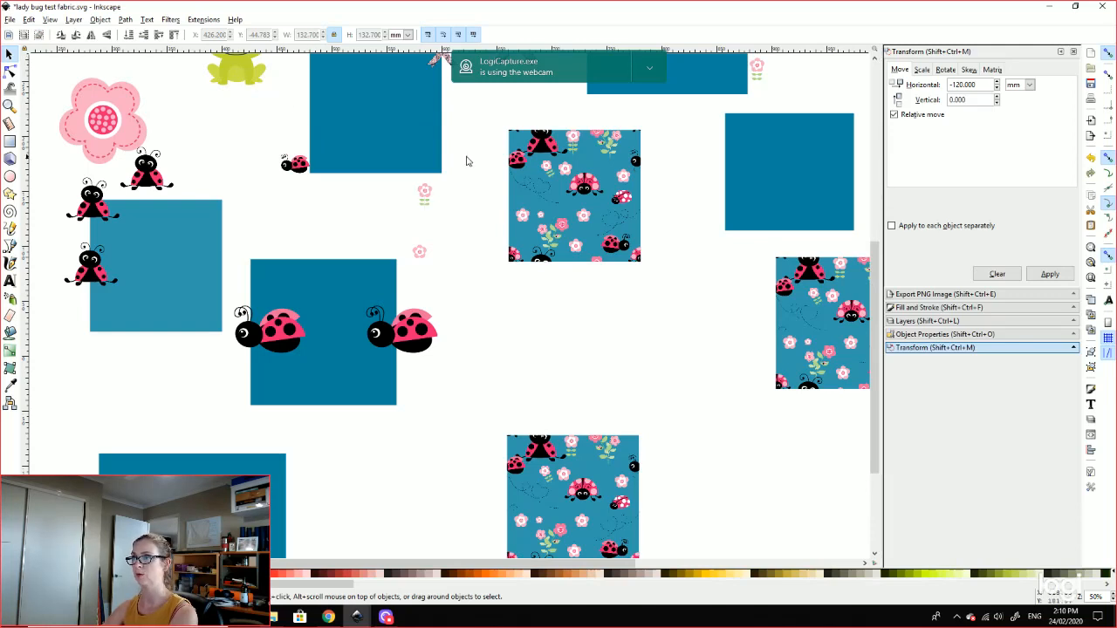
Step: Browse the View and Object > Clip menus, then redisplay the whole-drawing 300 dpi PNG export settings
click(50, 19)
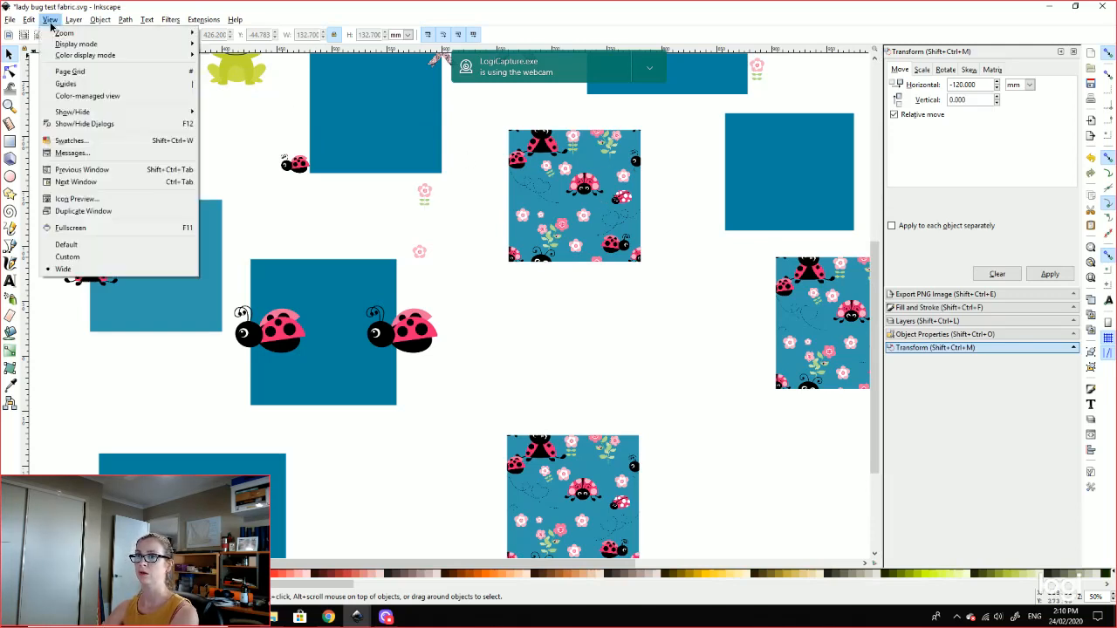
mouse_move(75, 20)
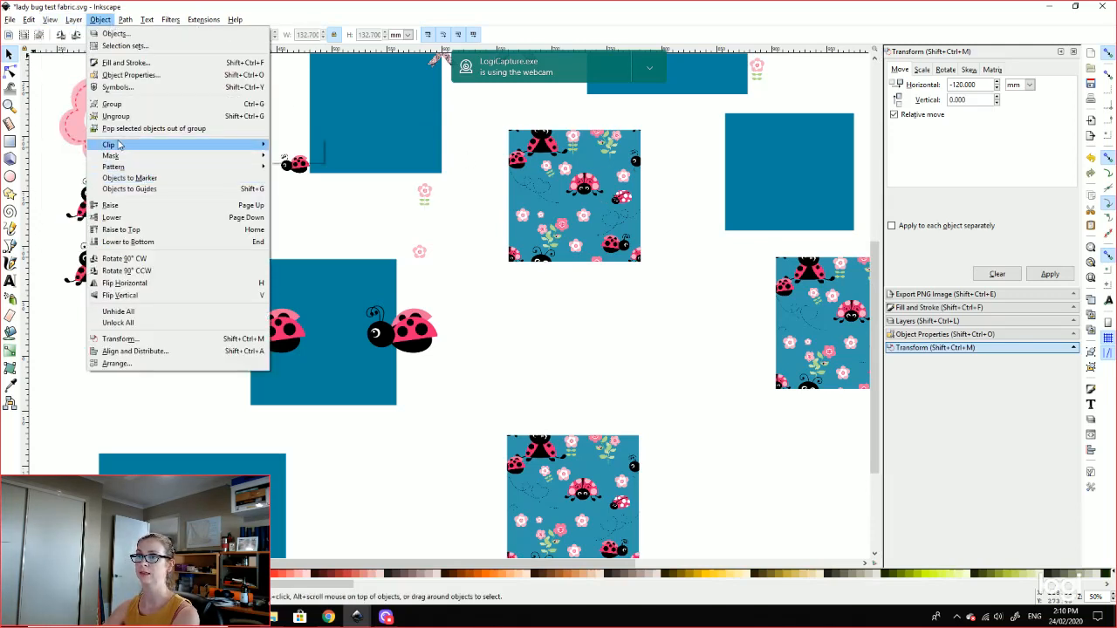
mouse_move(179, 145)
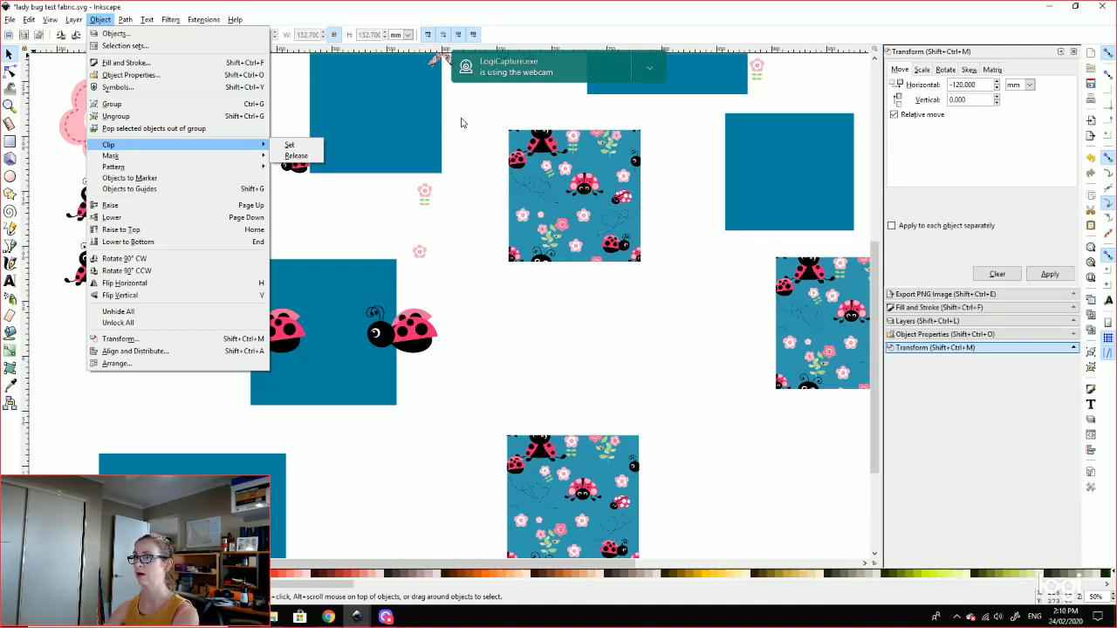
click(920, 300)
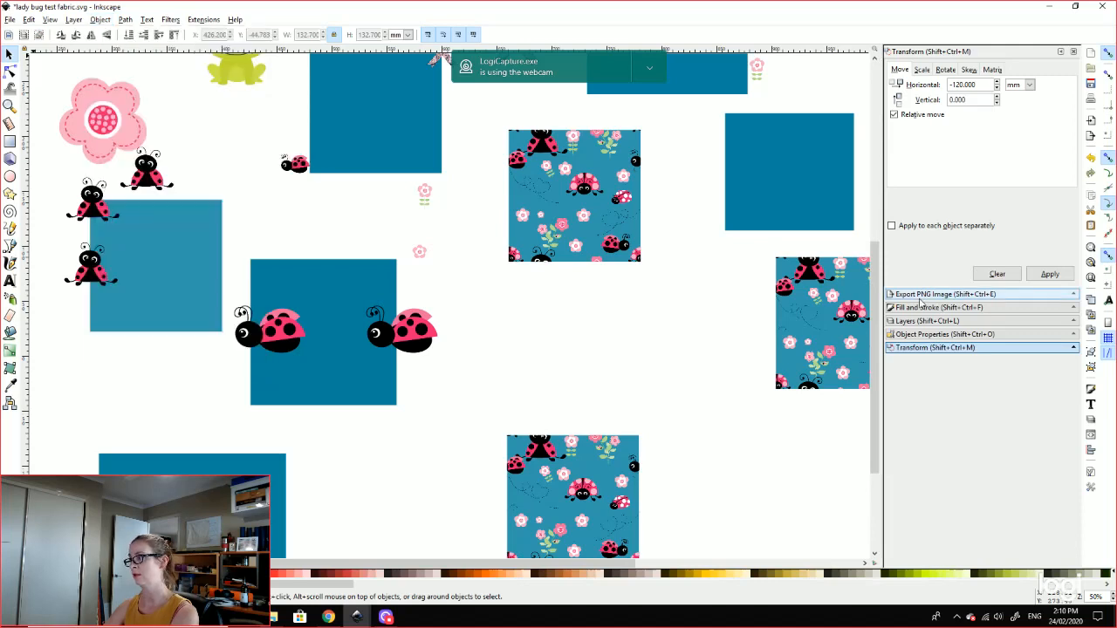
click(964, 294)
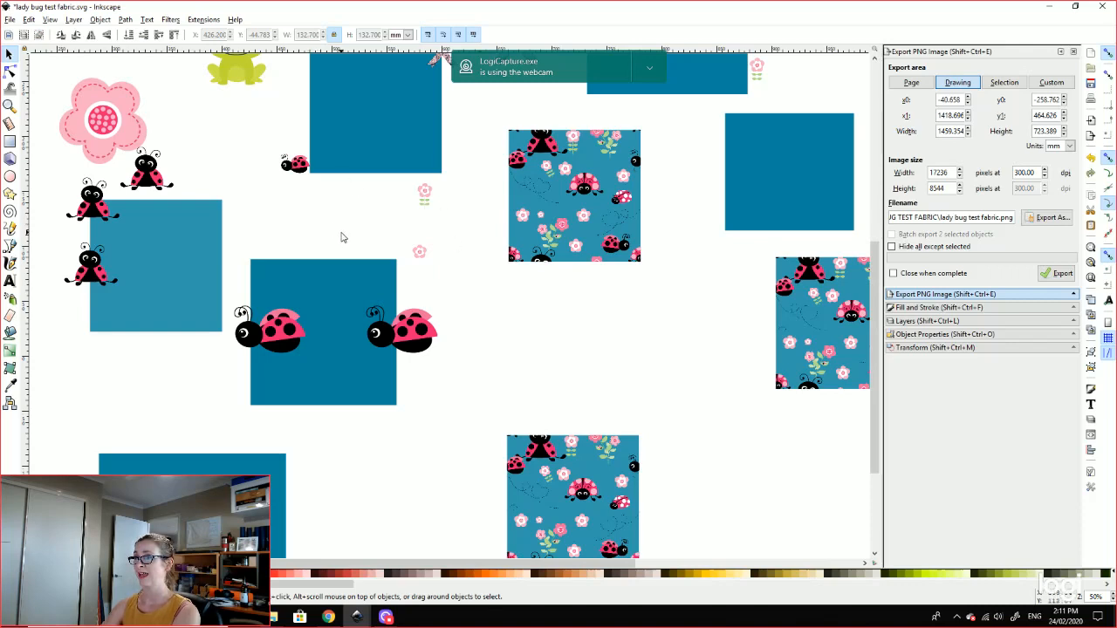
scroll(341, 238, up, 2)
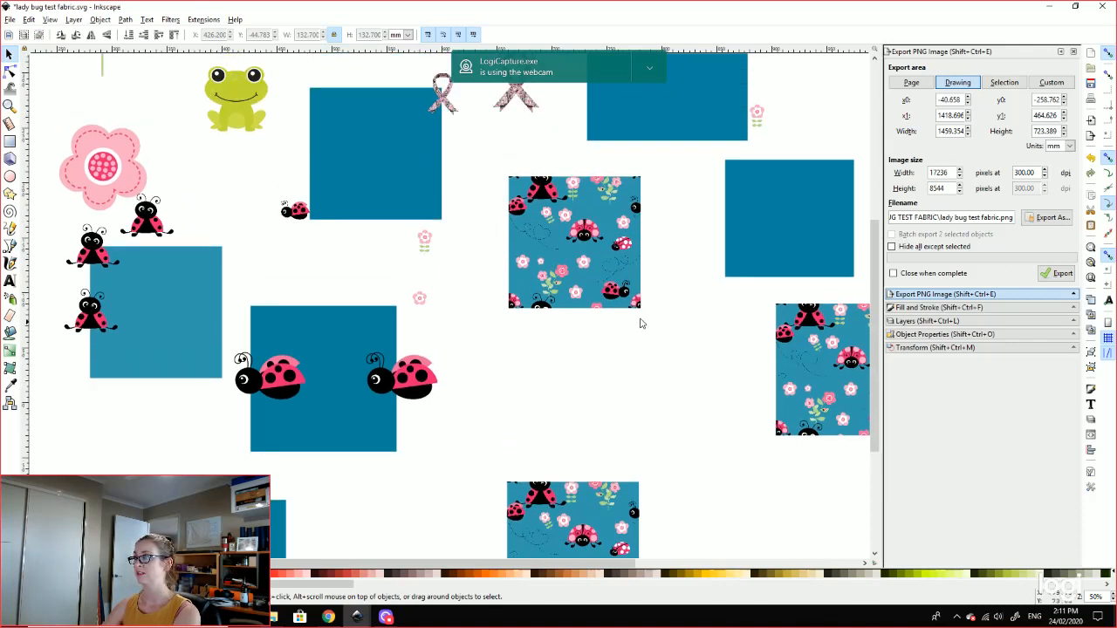